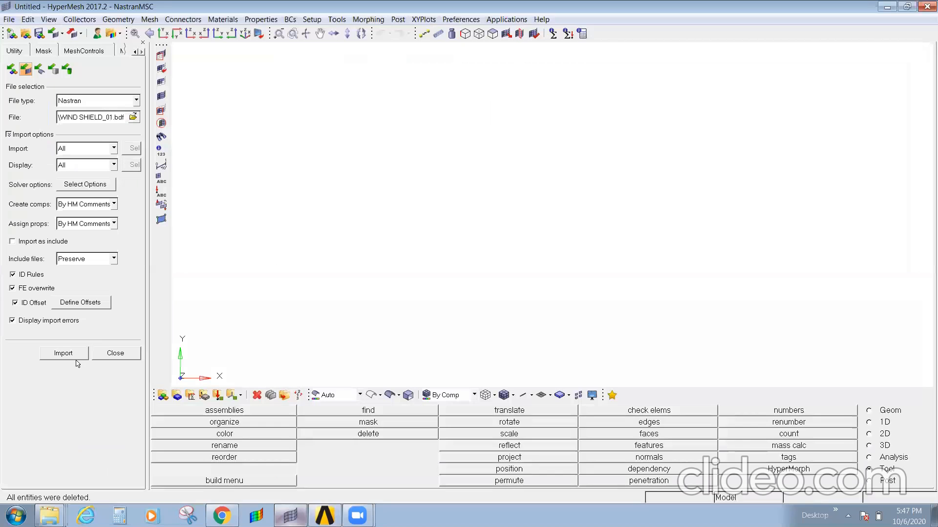
# - Import the Nastran file bottle.bdf from the Beam folder and bring the whole bottle mesh into view
pyautogui.click(76, 360)
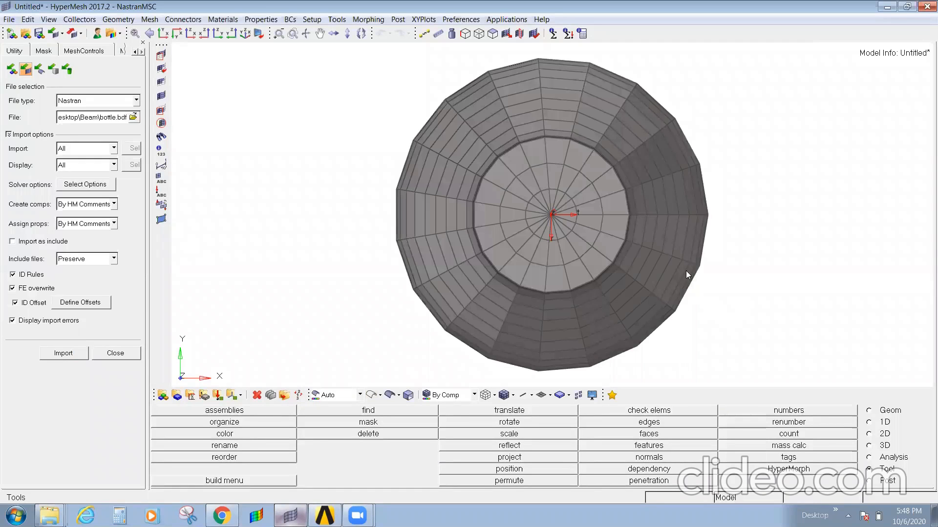
pyautogui.keyDown('ctrl'); pyautogui.moveTo(757, 327); pyautogui.dragTo(773, 218); pyautogui.keyUp('ctrl')
pyautogui.keyDown('ctrl'); pyautogui.scroll(3, 772, 220); pyautogui.keyUp('ctrl')
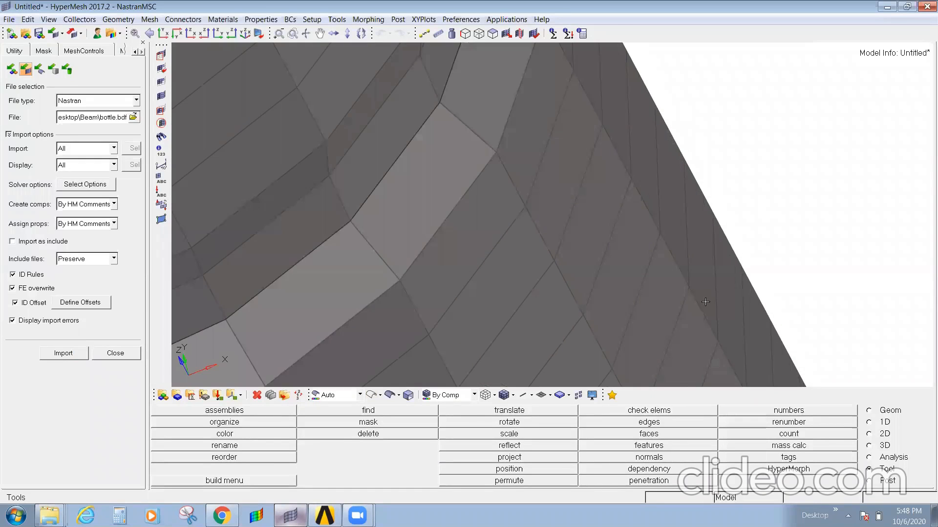
pyautogui.scroll(-5, 773, 217)
pyautogui.scroll(5, 574, 268)
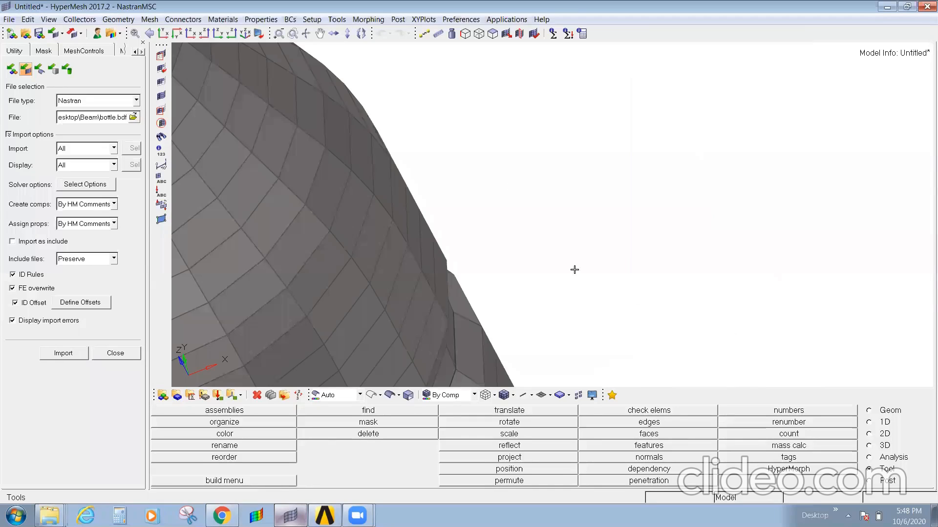
pyautogui.scroll(-5, 586, 297)
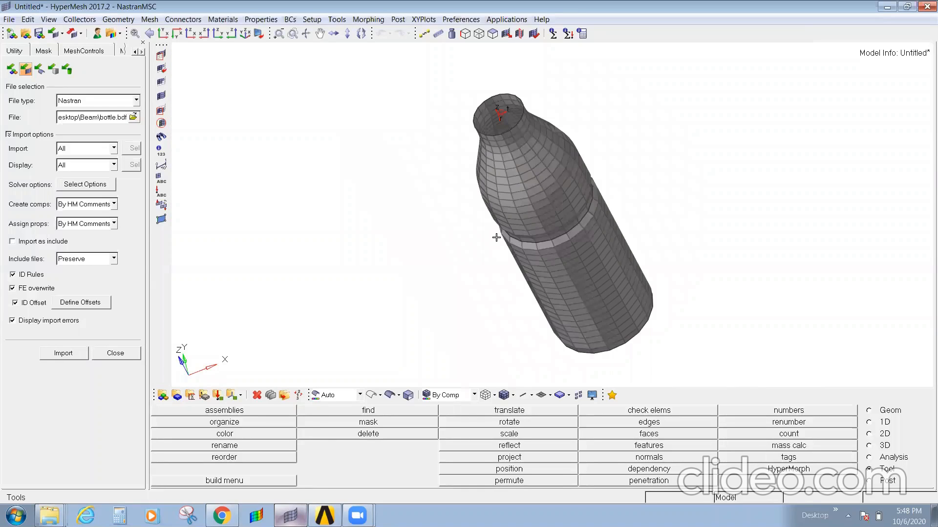
pyautogui.scroll(5, 523, 235)
pyautogui.scroll(-5, 511, 250)
# - Remesh all of the bottle's elements in Automesh with an element size of 1 and mixed mesh type
pyautogui.press('F12')
pyautogui.keyDown('shift'); pyautogui.moveTo(342, 78); pyautogui.dragTo(761, 394); pyautogui.keyUp('shift')
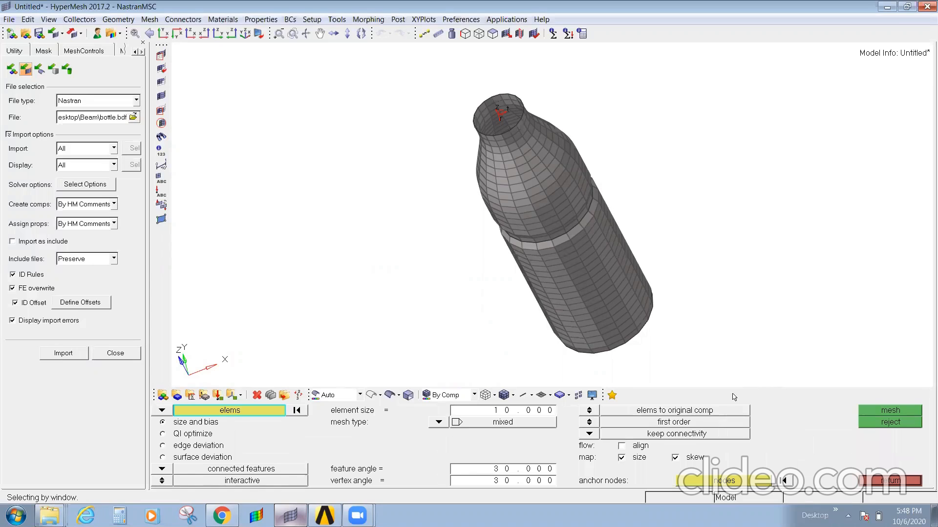
pyautogui.click(508, 415)
pyautogui.write('1')
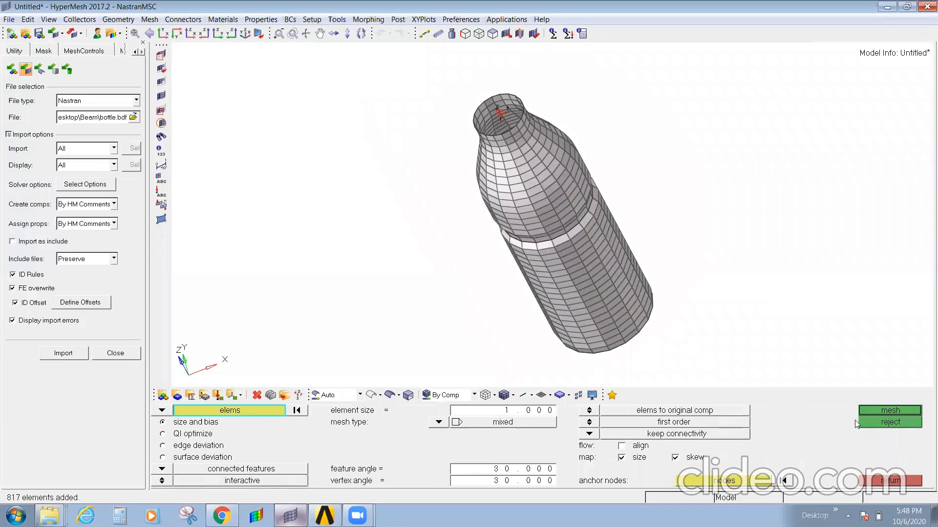
pyautogui.click(886, 413)
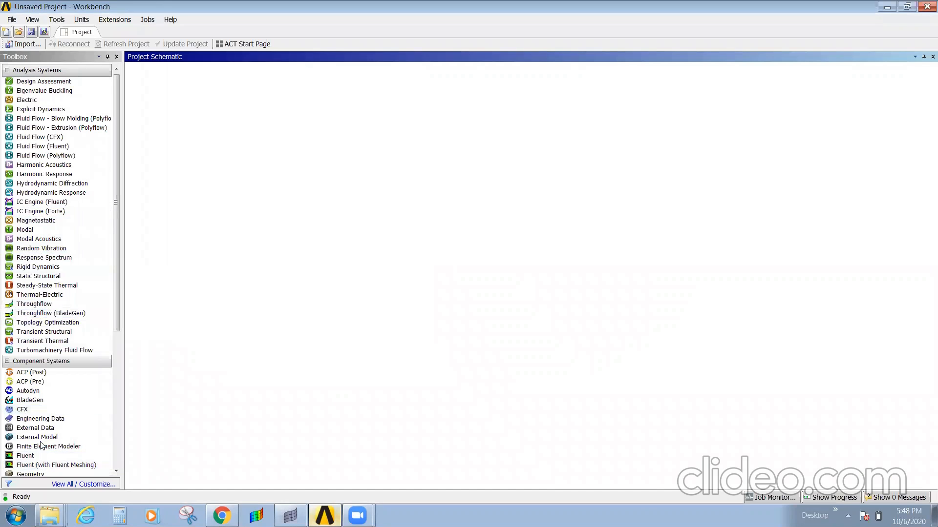
# - Switch to ANSYS Workbench and add a standalone Finite Element Modeler system to the empty project
pyautogui.moveTo(42, 446); pyautogui.dragTo(204, 116)
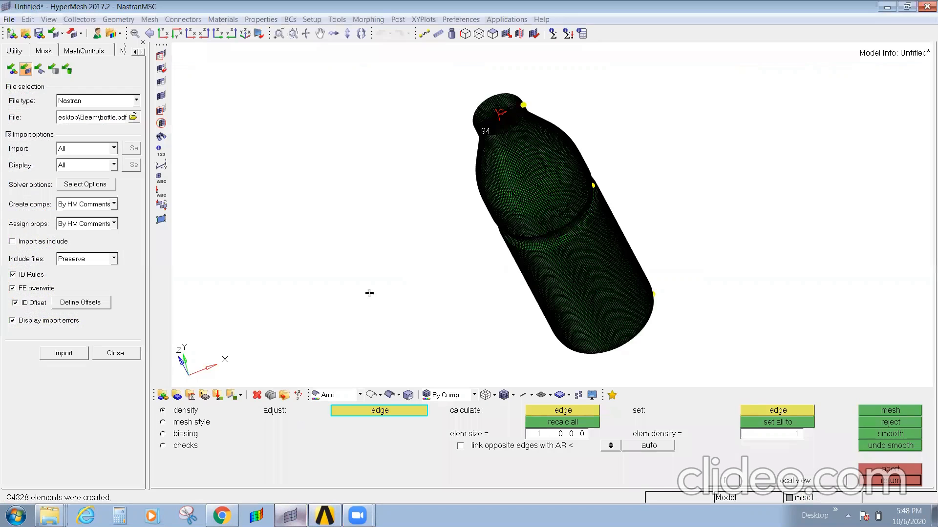
# - Switch back to HyperMesh, accept the bottle's new mesh, and leave Automesh after checking the elements around the groove
pyautogui.keyDown('ctrl'); pyautogui.moveTo(523, 145); pyautogui.dragTo(487, 156); pyautogui.keyUp('ctrl')
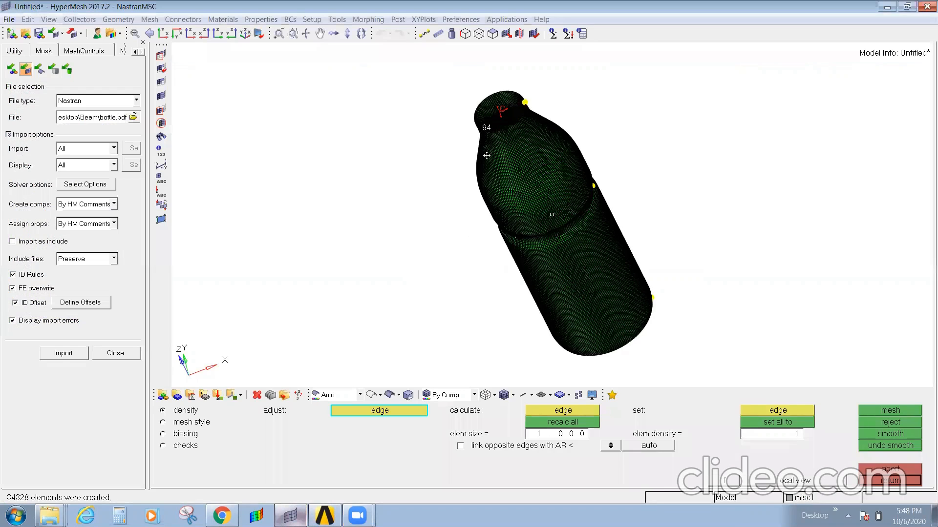
pyautogui.keyDown('ctrl'); pyautogui.moveTo(524, 126); pyautogui.dragTo(582, 127); pyautogui.keyUp('ctrl')
pyautogui.press('Escape')
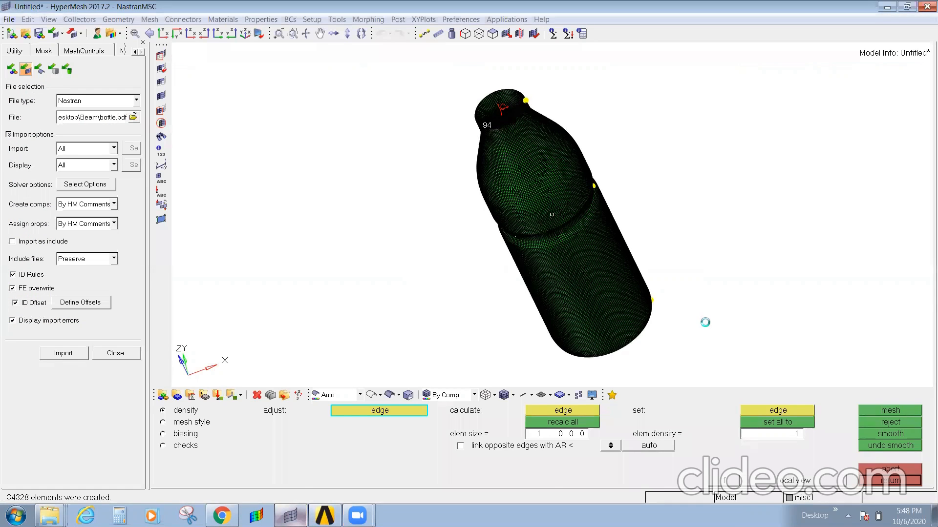
pyautogui.keyDown('ctrl'); pyautogui.moveTo(525, 167); pyautogui.dragTo(542, 204); pyautogui.keyUp('ctrl')
pyautogui.keyDown('ctrl'); pyautogui.scroll(5, 542, 204); pyautogui.keyUp('ctrl')
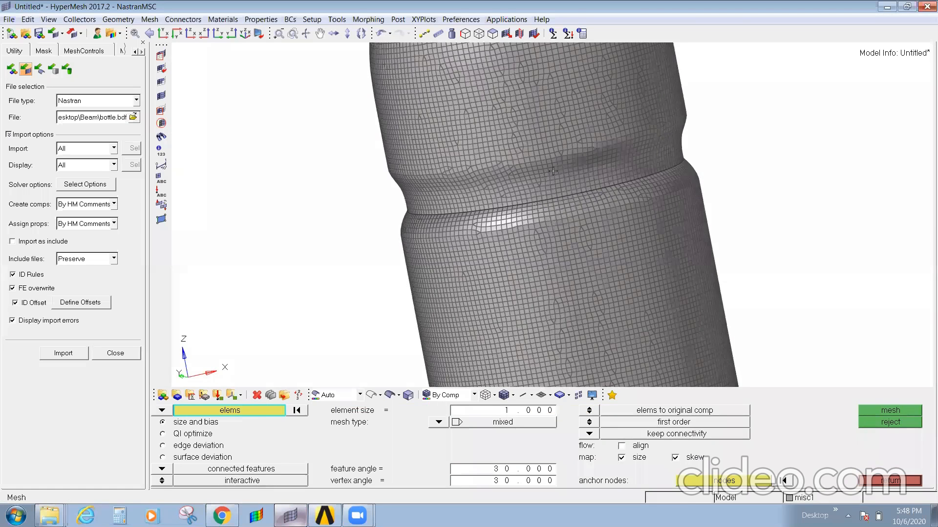
pyautogui.keyDown('ctrl'); pyautogui.scroll(-2, 552, 171); pyautogui.keyUp('ctrl')
pyautogui.keyDown('ctrl'); pyautogui.scroll(-3, 537, 166); pyautogui.keyUp('ctrl')
pyautogui.press('Escape')
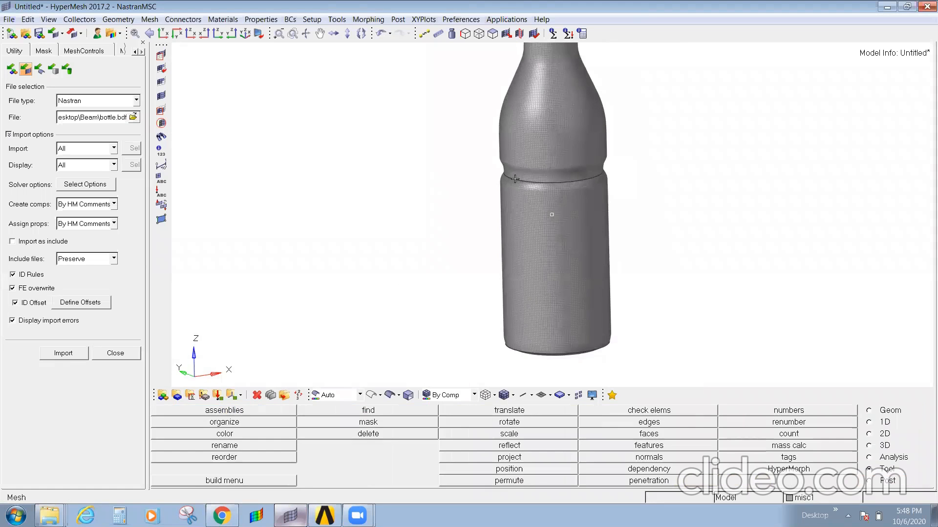
# - Export the remeshed bottle as a Nastran file named Bottel in the windshield folder
pyautogui.click(72, 34)
pyautogui.click(132, 137)
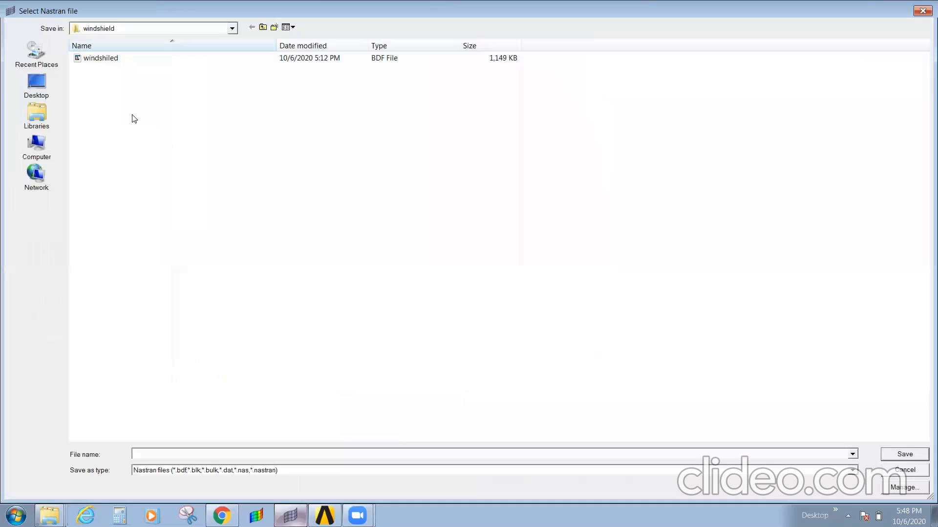
pyautogui.click(104, 59)
pyautogui.click(184, 453)
pyautogui.moveTo(184, 454); pyautogui.dragTo(72, 441)
pyautogui.press('BackSpace')
pyautogui.write('Bo')
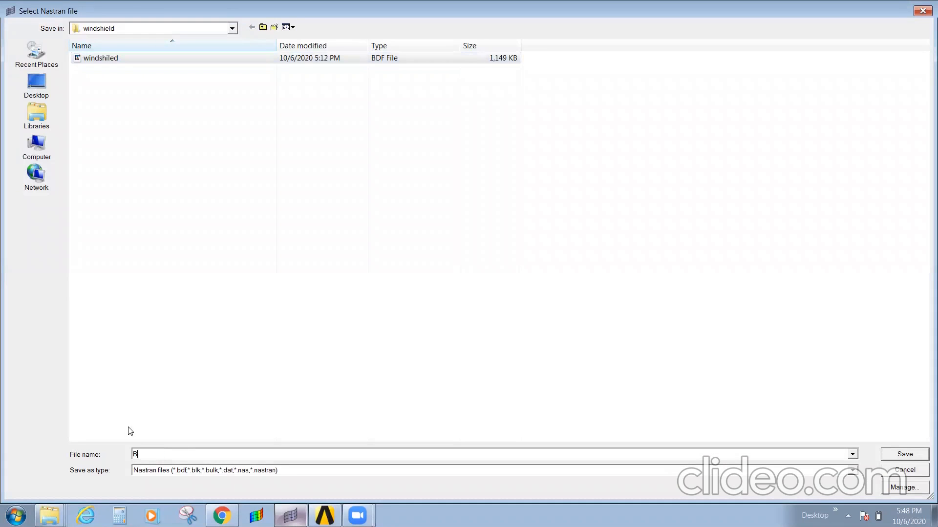
pyautogui.write('ttel')
pyautogui.press('Return')
pyautogui.click(63, 326)
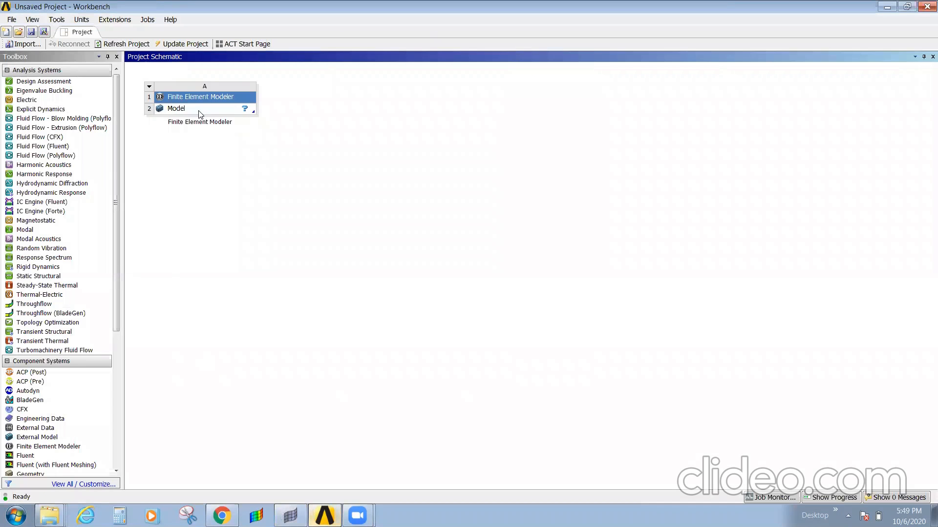
# - In Workbench, add the NASTRAN Bulk Data file bottle from the Desktop's Beam folder as the Finite Element Modeler's input mesh
pyautogui.click(200, 109)
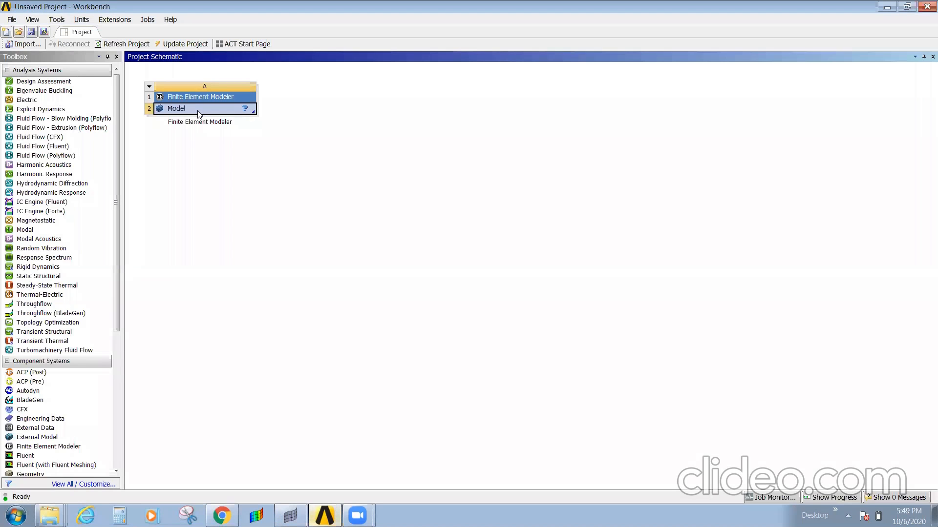
pyautogui.rightClick(199, 114)
pyautogui.moveTo(289, 140)
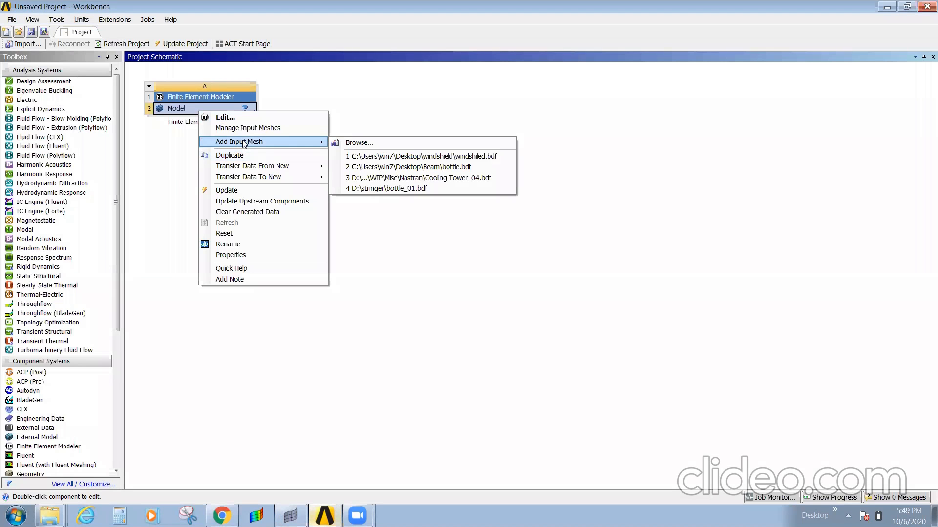
pyautogui.click(360, 143)
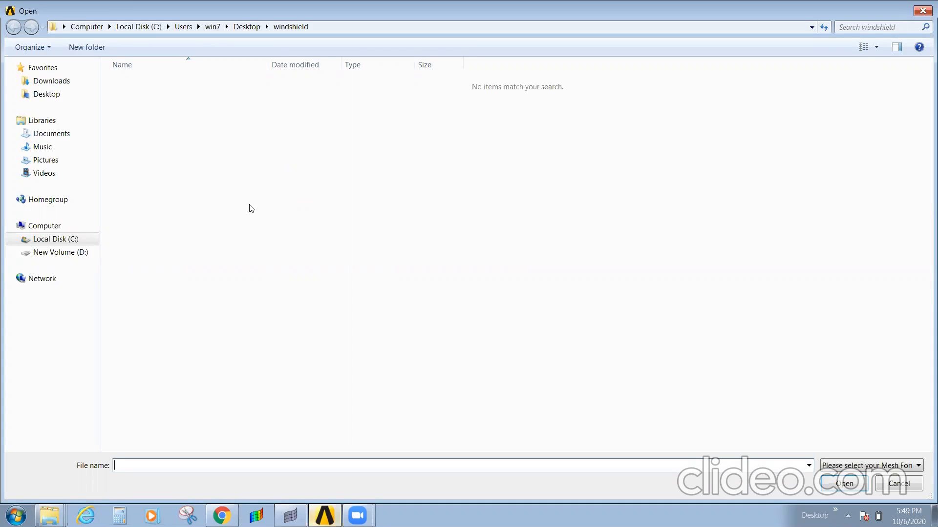
pyautogui.click(59, 254)
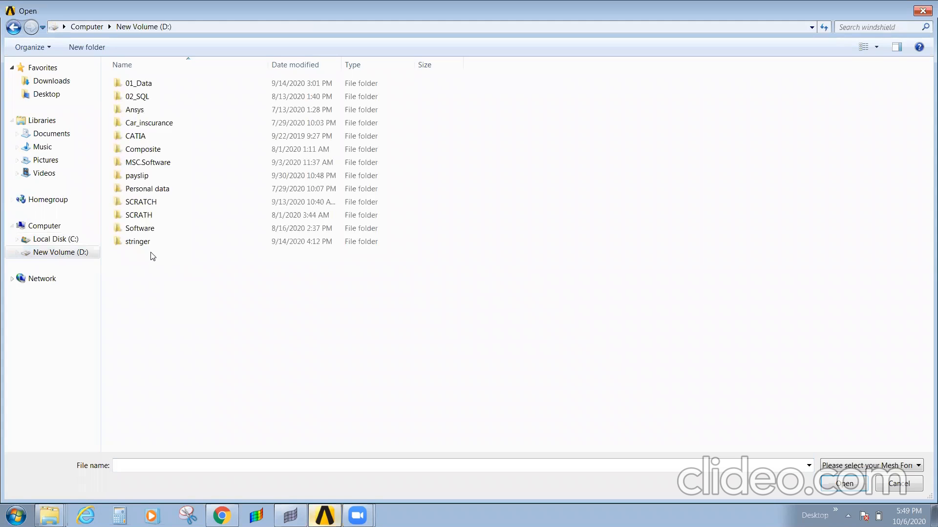
pyautogui.click(45, 94)
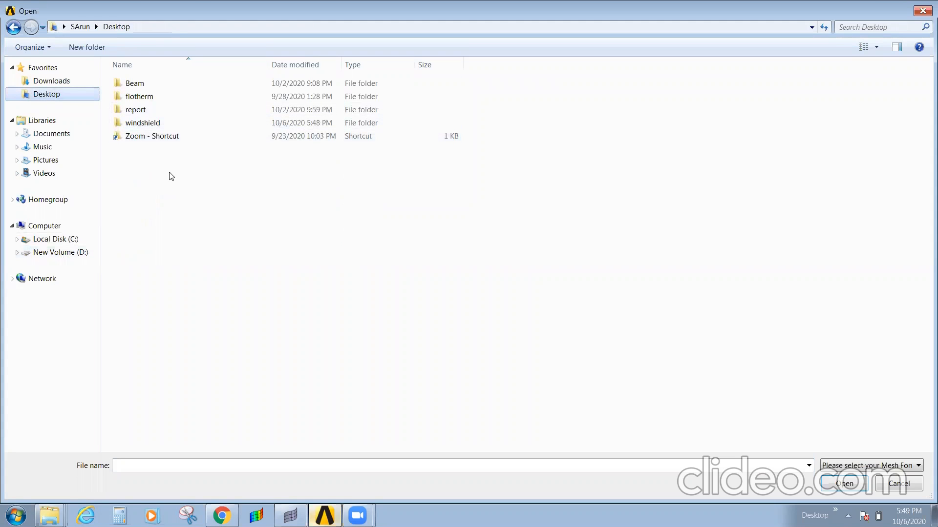
pyautogui.doubleClick(133, 83)
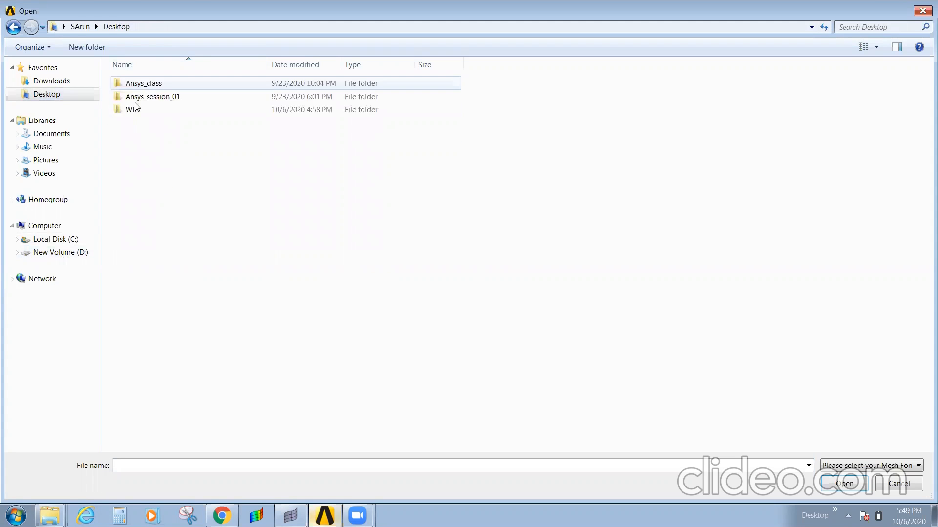
pyautogui.click(861, 466)
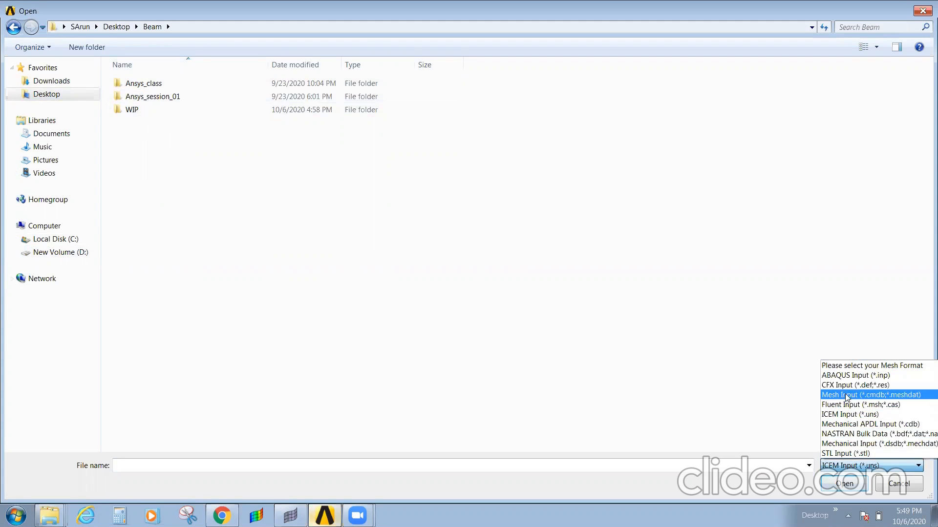
pyautogui.click(855, 434)
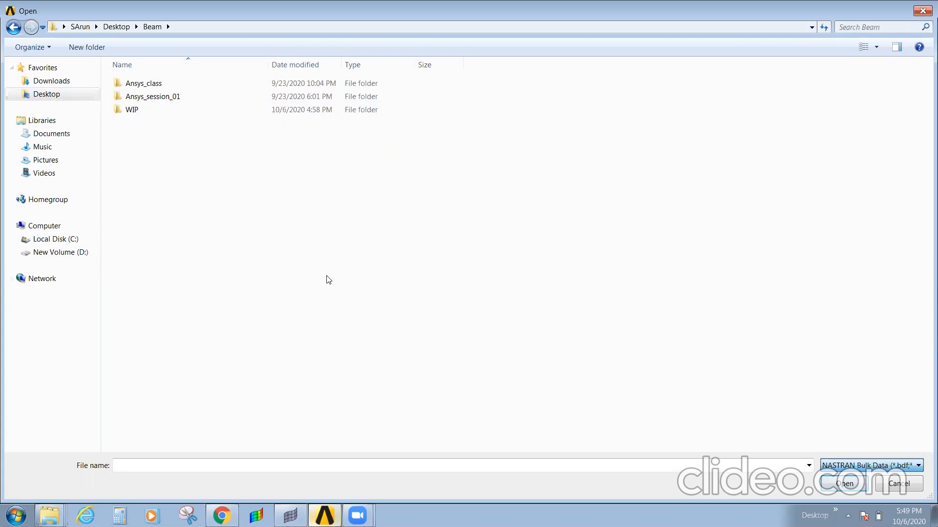
pyautogui.doubleClick(133, 123)
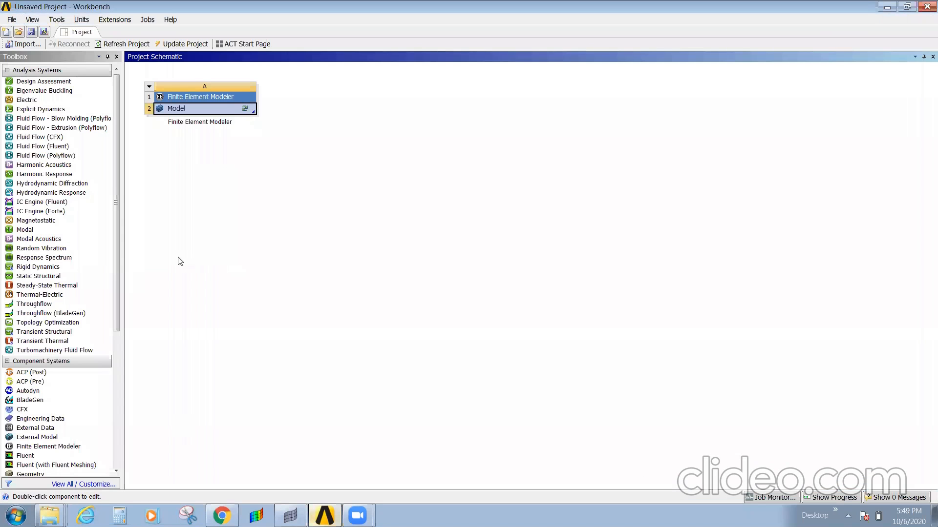
# - Start a new project without saving the current one and add a Finite Element Modeler system
pyautogui.click(7, 44)
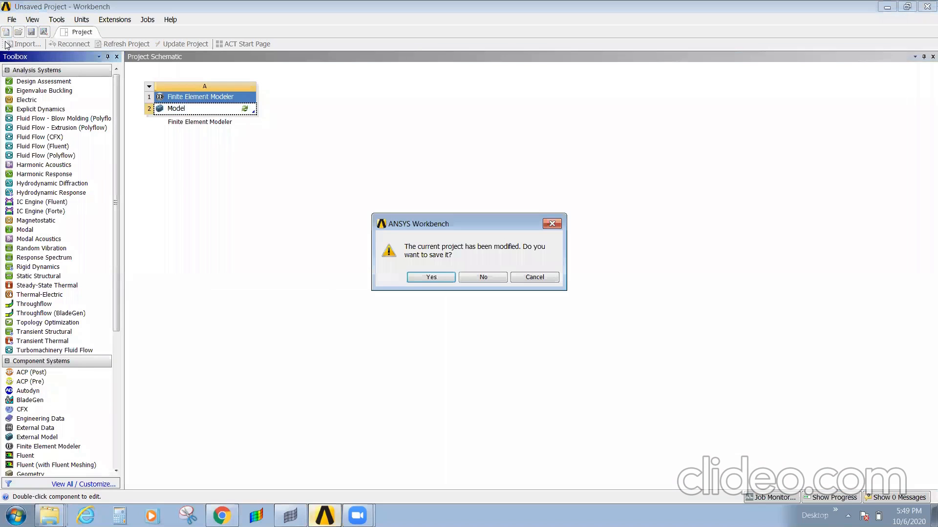
pyautogui.click(503, 276)
pyautogui.moveTo(69, 446); pyautogui.dragTo(195, 100)
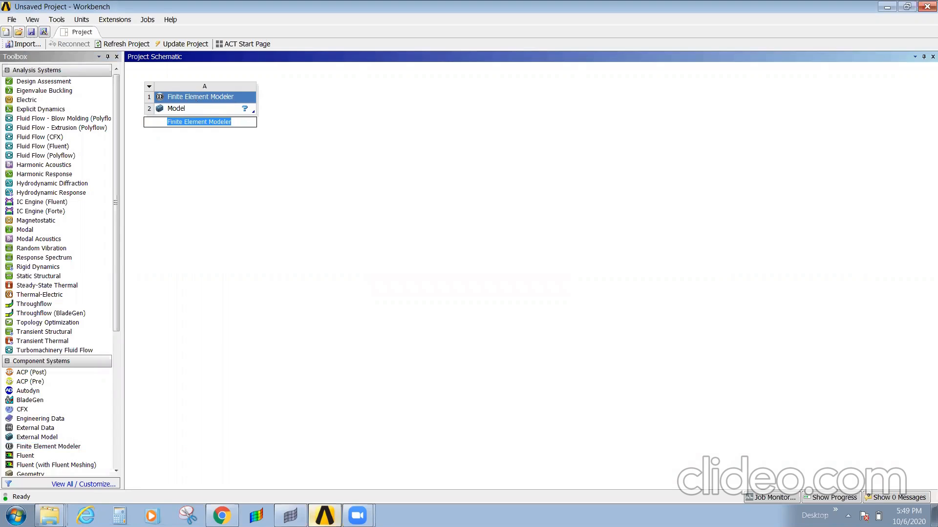
pyautogui.rightClick(324, 515)
pyautogui.click(320, 472)
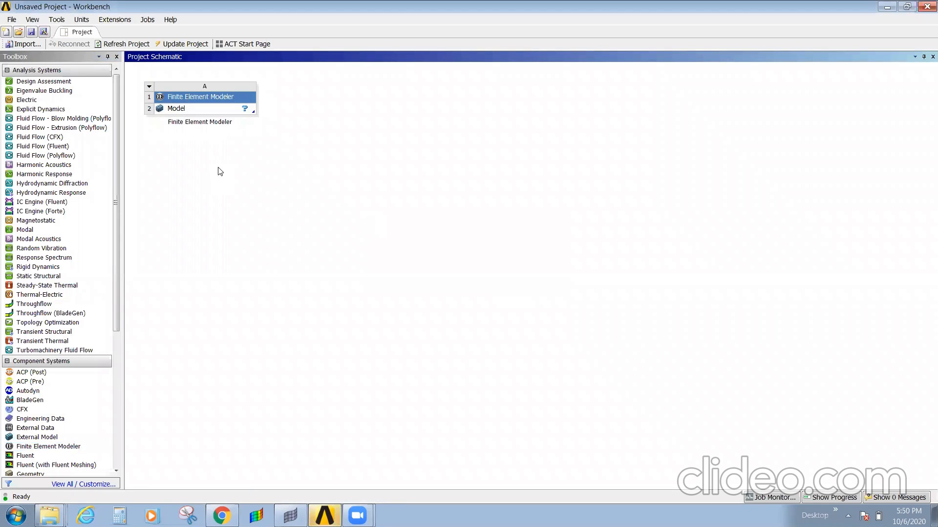
# - Add a NASTRAN mesh file from the Desktop's windshield folder as input mesh for the Finite Element Modeler's Model cell
pyautogui.rightClick(188, 111)
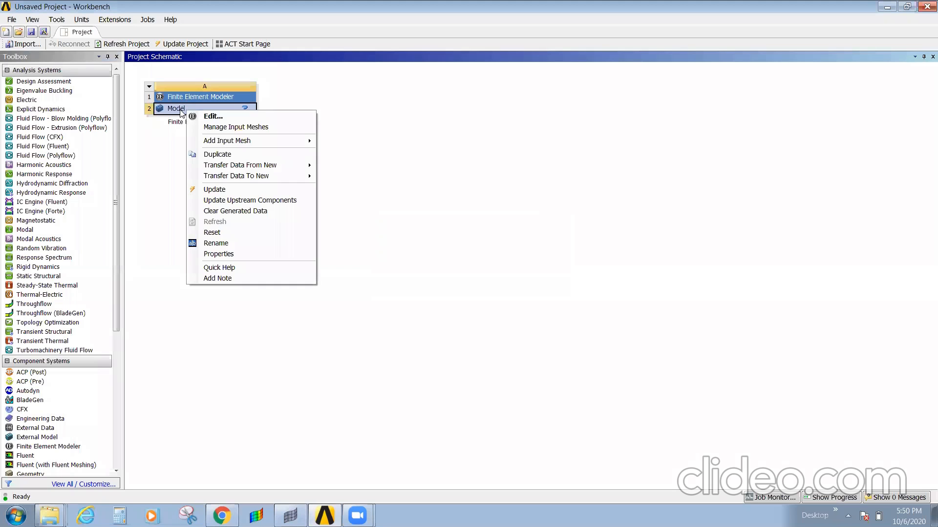
pyautogui.moveTo(254, 141)
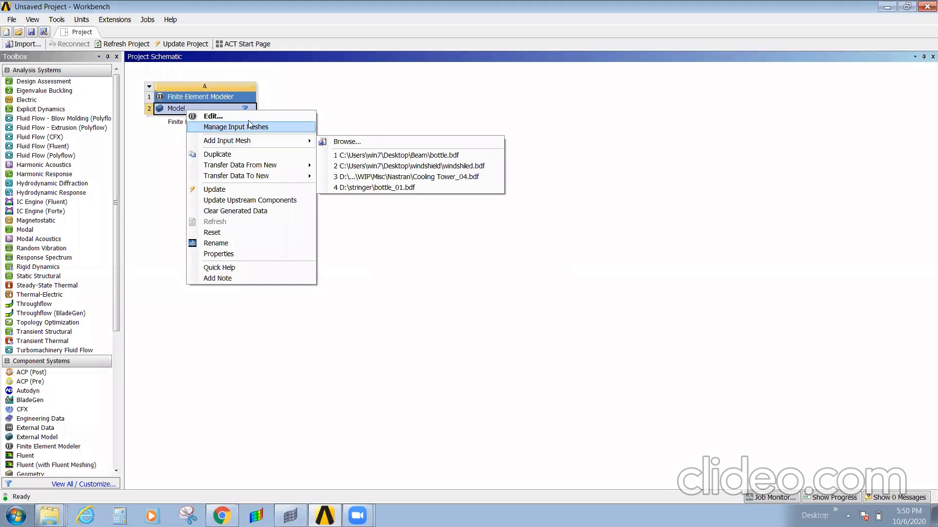
pyautogui.click(372, 147)
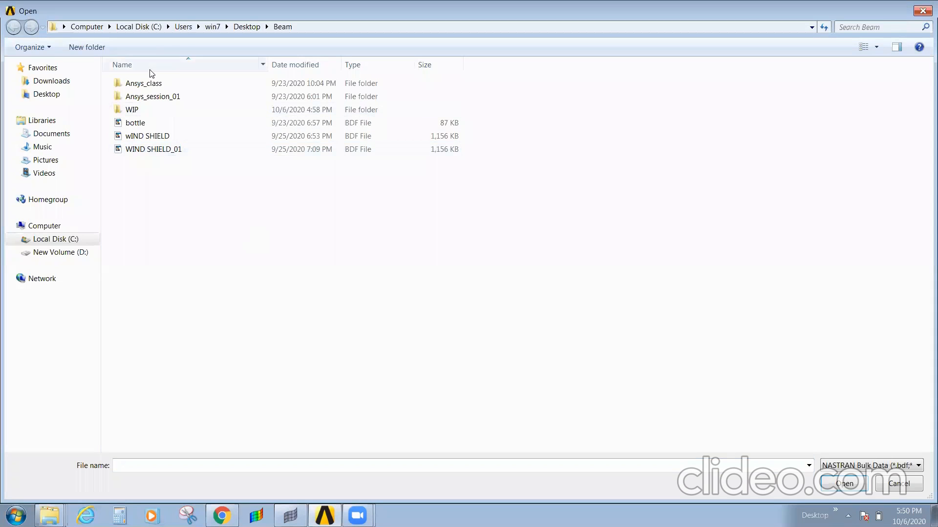
pyautogui.click(247, 27)
pyautogui.click(146, 123)
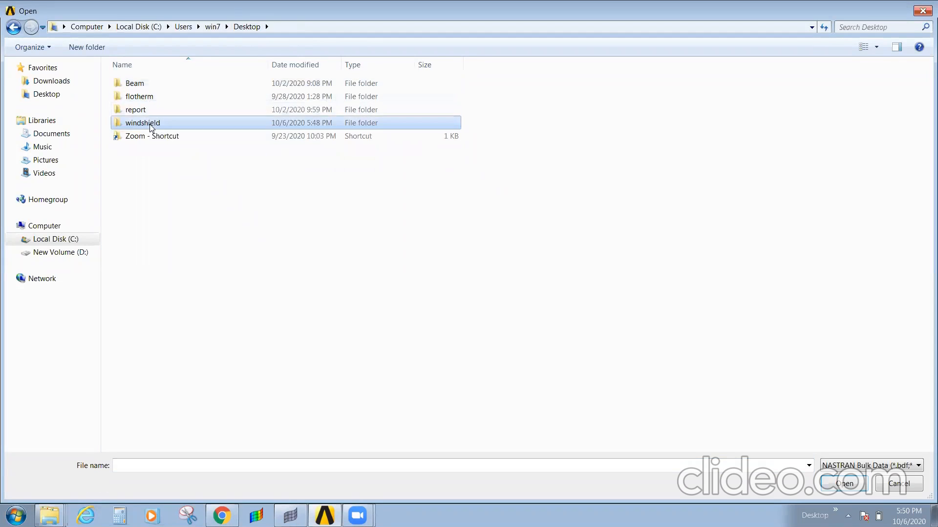
pyautogui.doubleClick(150, 126)
pyautogui.doubleClick(135, 95)
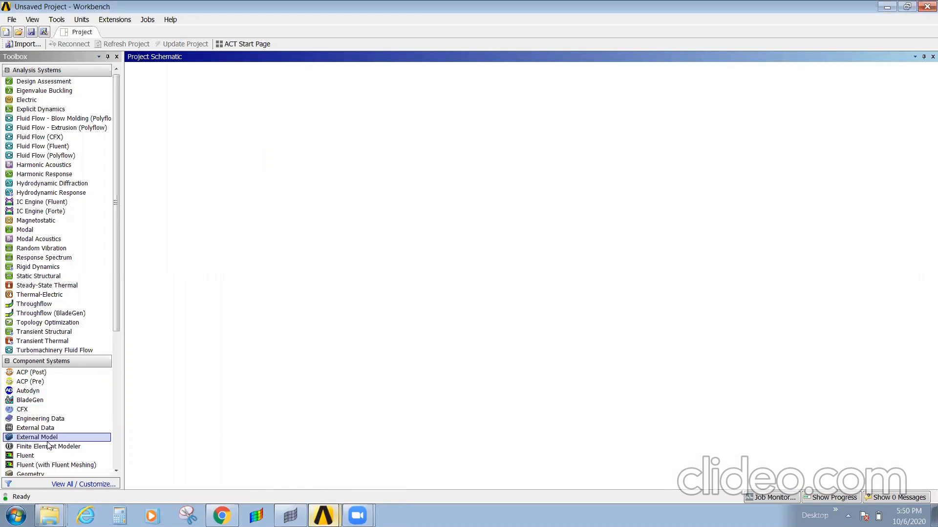
# - Add a standalone Finite Element Modeler system and give its Model cell a NASTRAN Bulk Data input mesh from the Desktop's Beam folder
pyautogui.moveTo(53, 447); pyautogui.dragTo(208, 119)
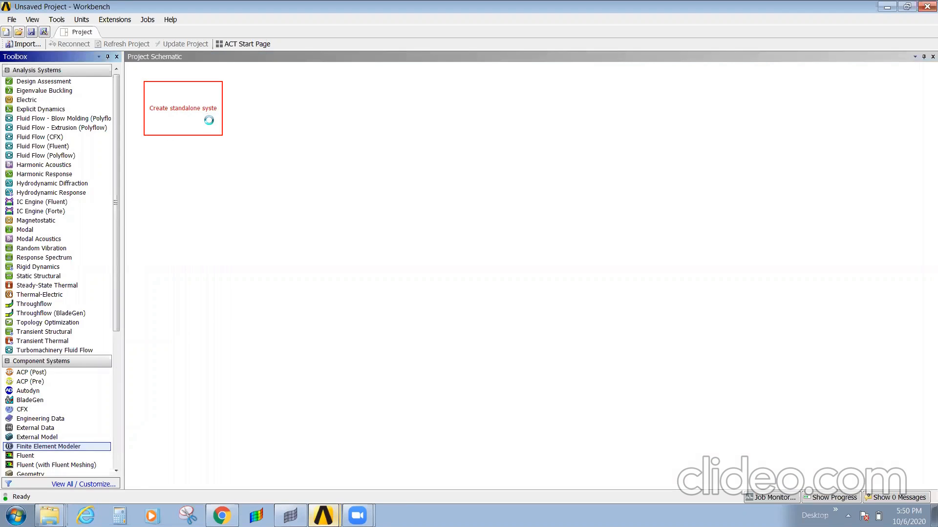
pyautogui.click(203, 109)
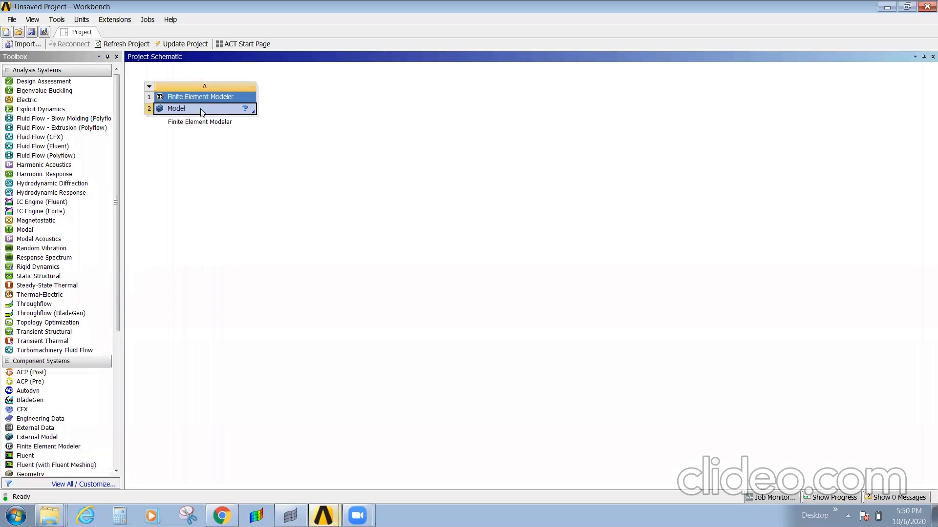
pyautogui.rightClick(207, 116)
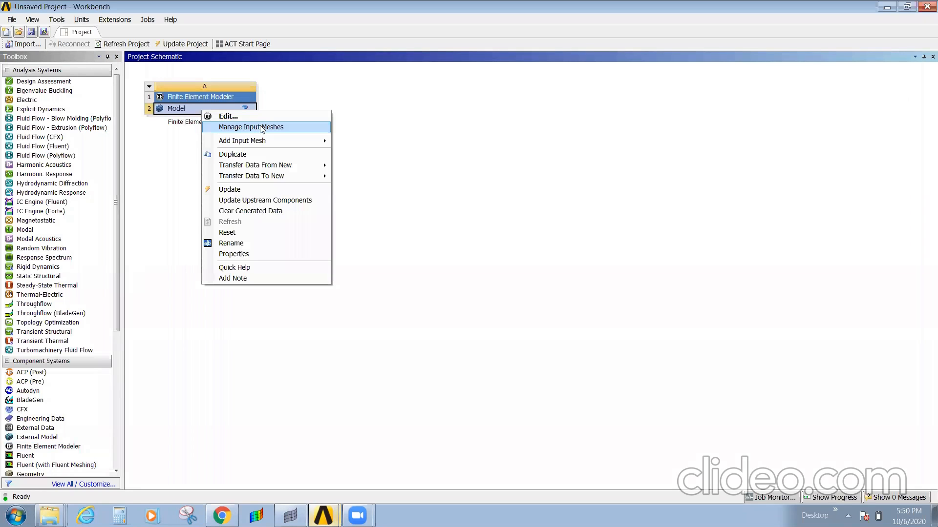
pyautogui.moveTo(263, 142)
pyautogui.click(370, 145)
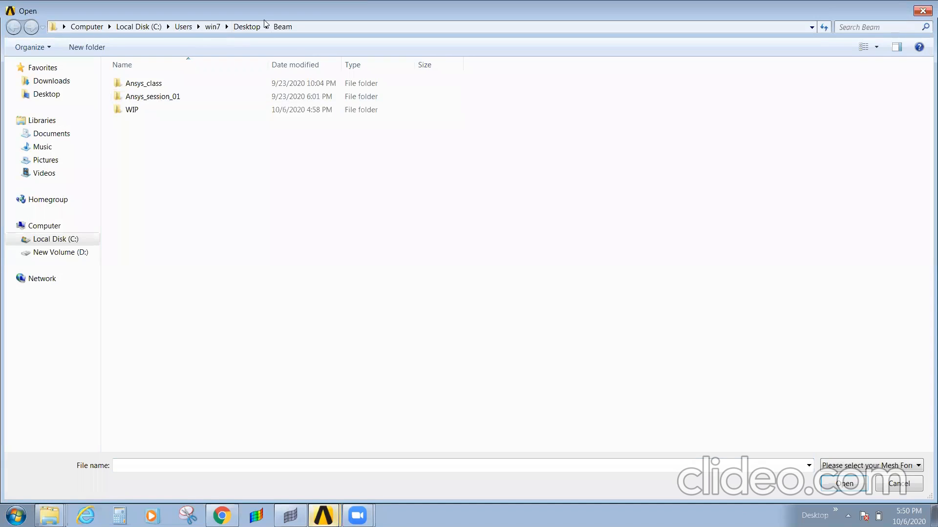
pyautogui.doubleClick(157, 108)
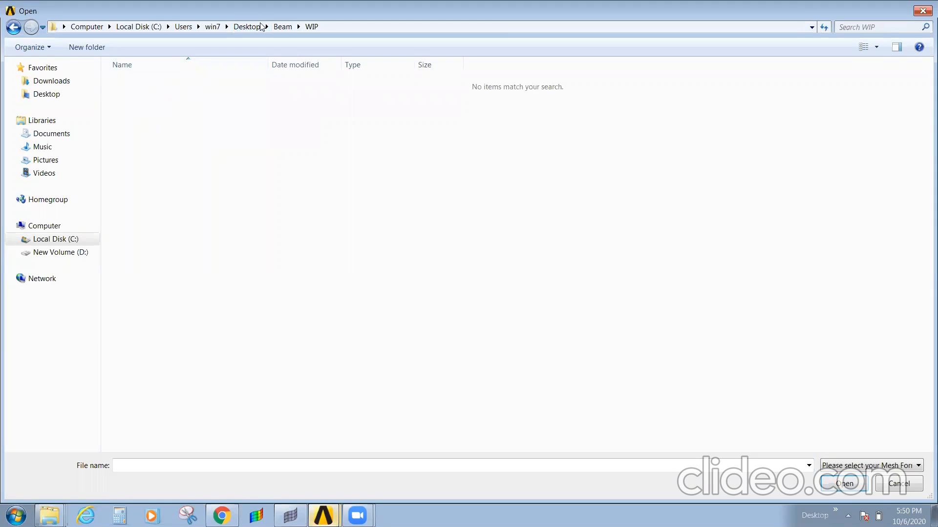
pyautogui.click(282, 27)
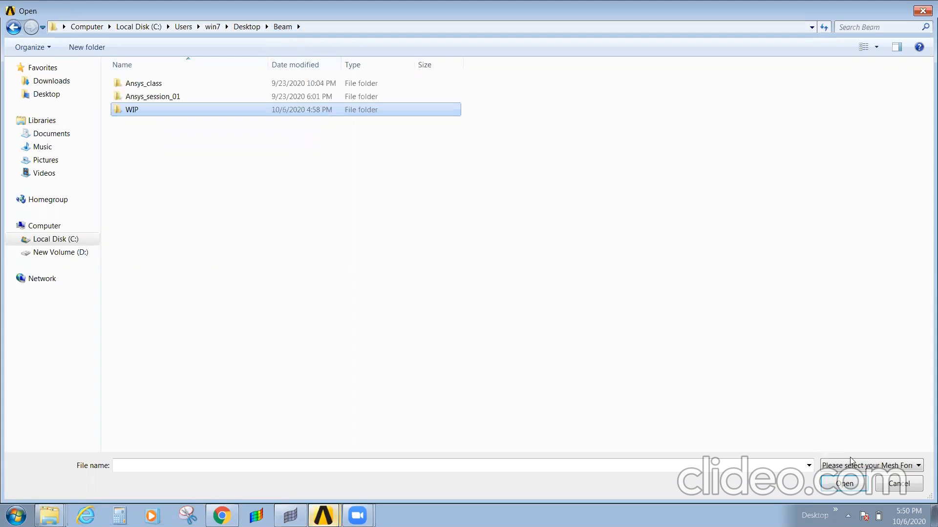
pyautogui.click(850, 465)
pyautogui.click(854, 439)
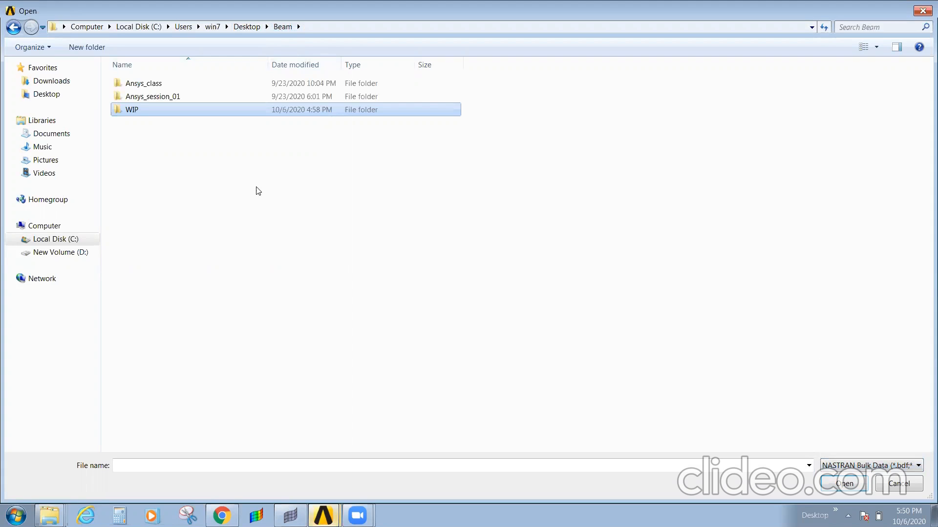
pyautogui.doubleClick(258, 125)
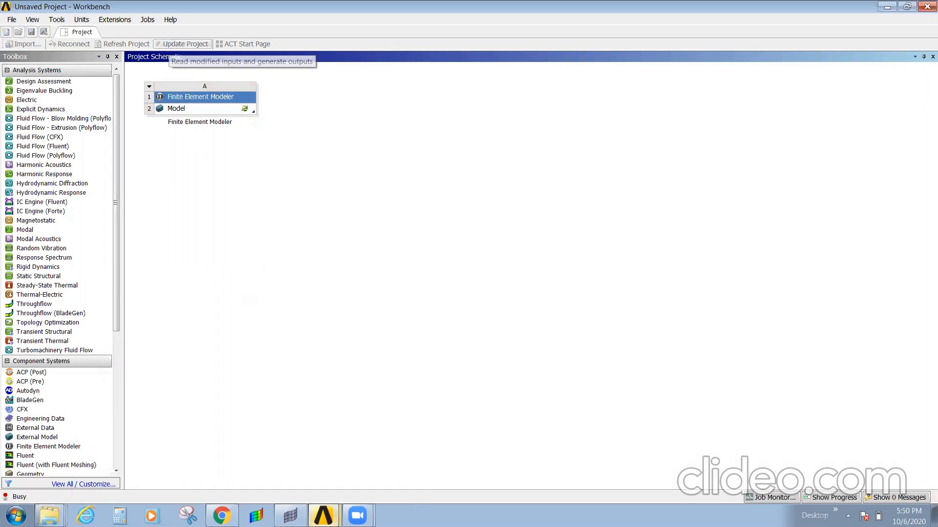
# - Update the project and attach a Modal system to the Finite Element Modeler's Model cell
pyautogui.click(169, 44)
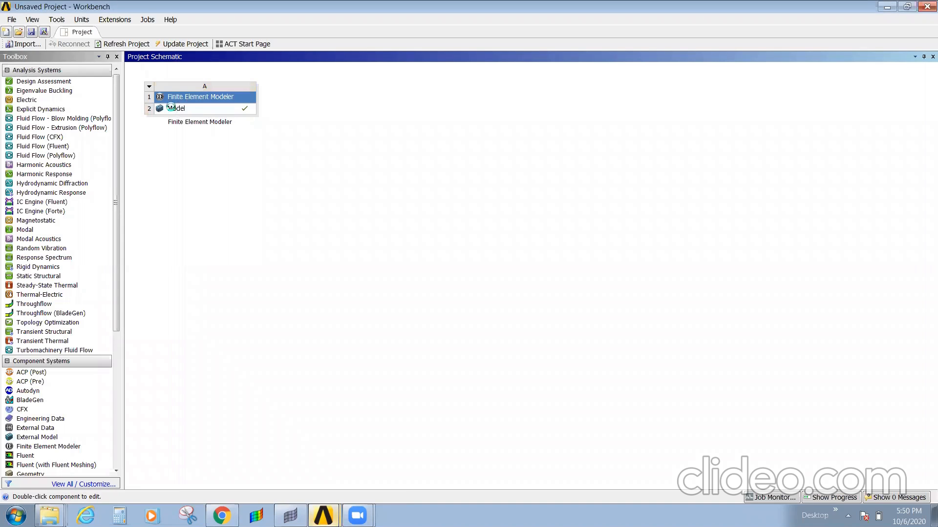
pyautogui.click(226, 172)
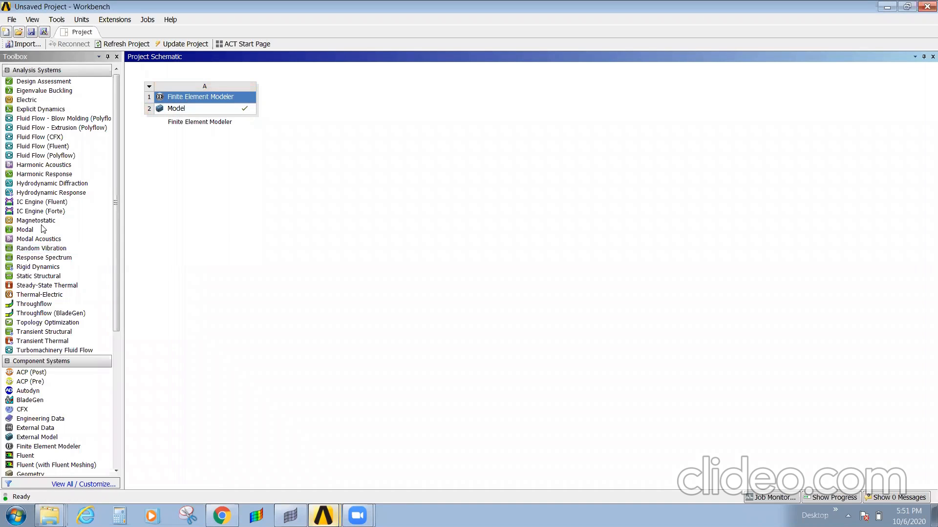
pyautogui.moveTo(17, 236); pyautogui.dragTo(239, 106)
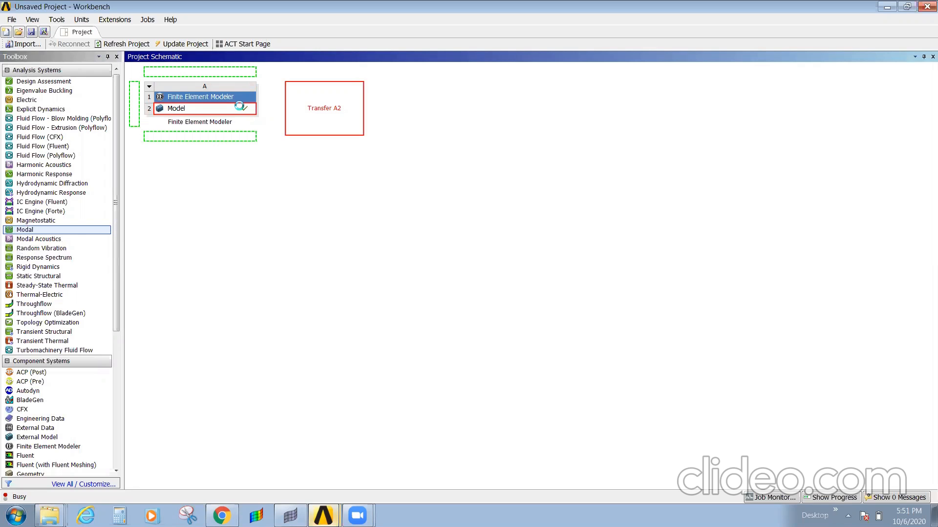
# - Switch to the other open Workbench project and attach a Modal system to its Finite Element Modeler's Model cell
pyautogui.click(290, 516)
pyautogui.moveTo(324, 516)
pyautogui.click(318, 471)
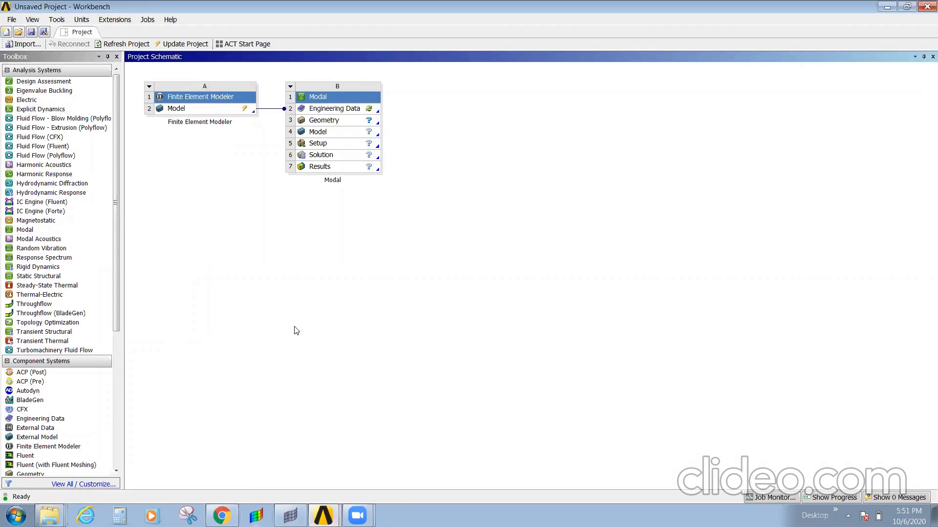
pyautogui.moveTo(322, 515)
pyautogui.click(309, 494)
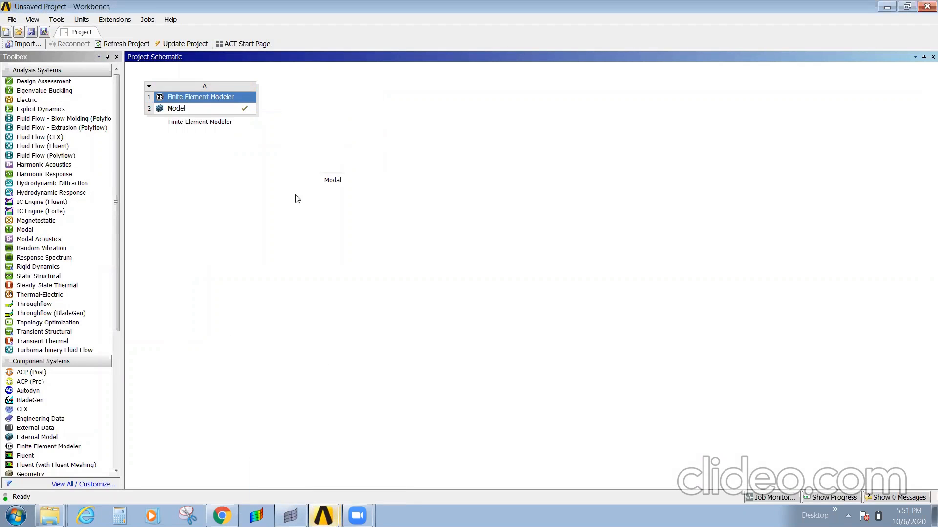
pyautogui.moveTo(29, 230); pyautogui.dragTo(245, 110)
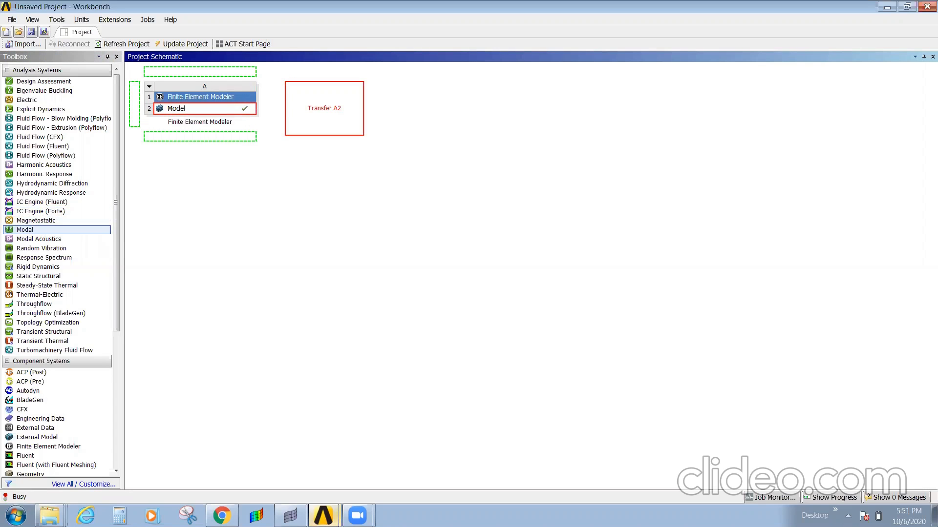
# - Transfer the Finite Element Modeler's Model to the Modal system's Model cell in both Workbench projects, and update the project
pyautogui.click(323, 516)
pyautogui.click(299, 474)
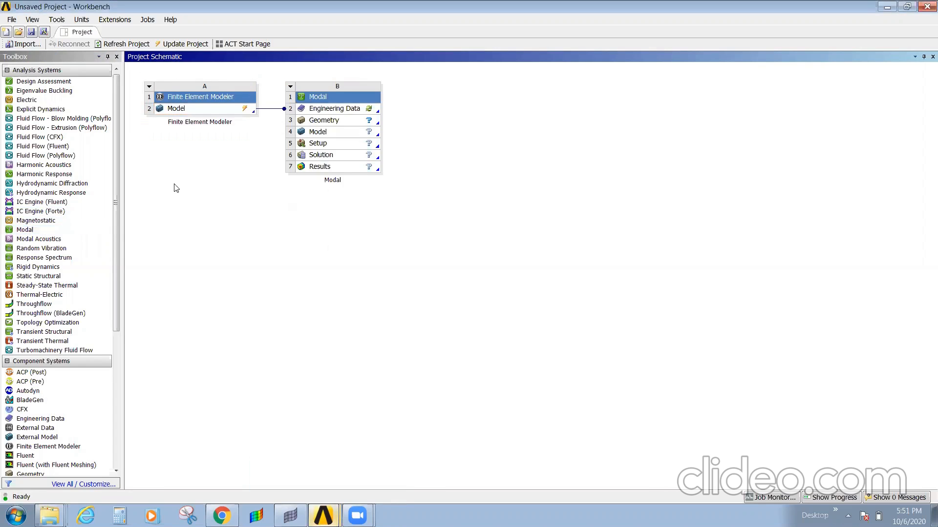
pyautogui.click(178, 44)
pyautogui.moveTo(186, 109); pyautogui.dragTo(337, 123)
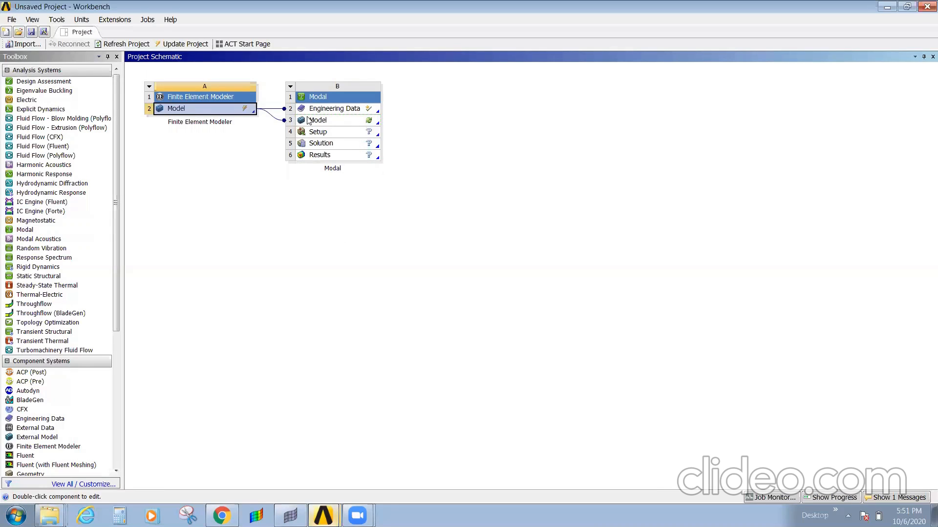
pyautogui.click(214, 72)
pyautogui.click(182, 44)
pyautogui.click(323, 516)
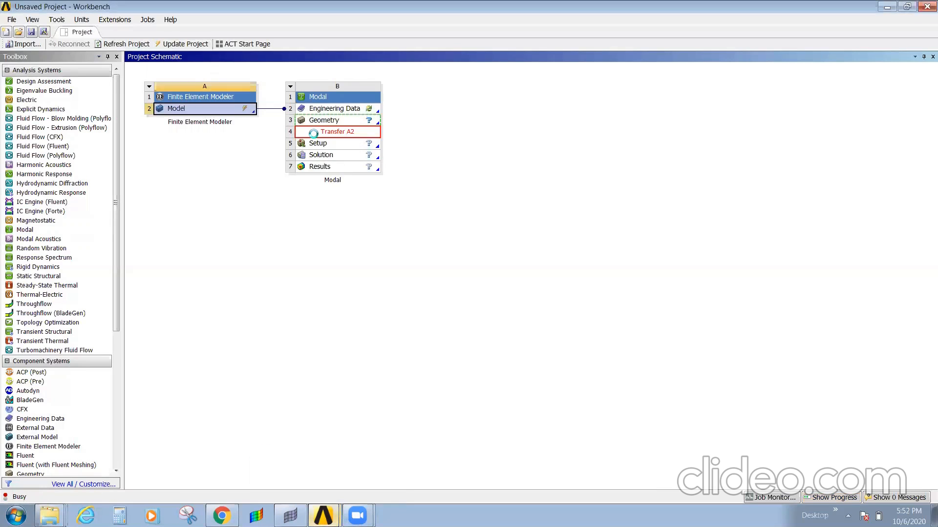
pyautogui.moveTo(313, 133); pyautogui.dragTo(314, 133)
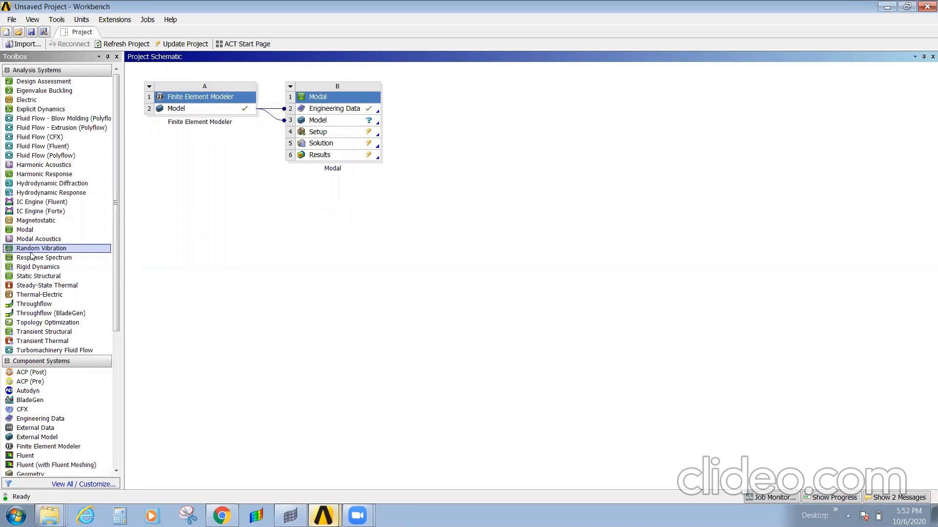
# - Add a Static Structural system sharing Modal's Engineering Data and Model, attach Eigenvalue Buckling to its Solution, and update the project
pyautogui.moveTo(41, 276); pyautogui.dragTo(346, 122)
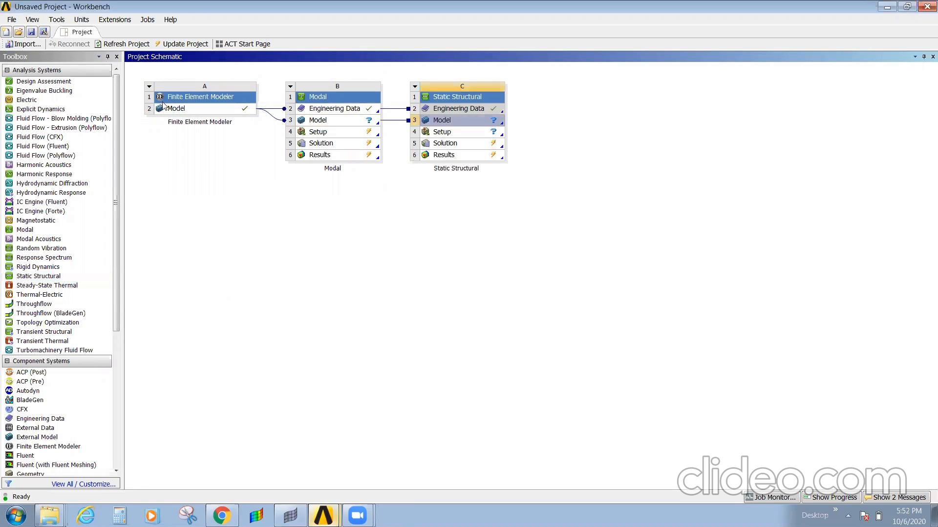
pyautogui.moveTo(47, 92); pyautogui.dragTo(464, 145)
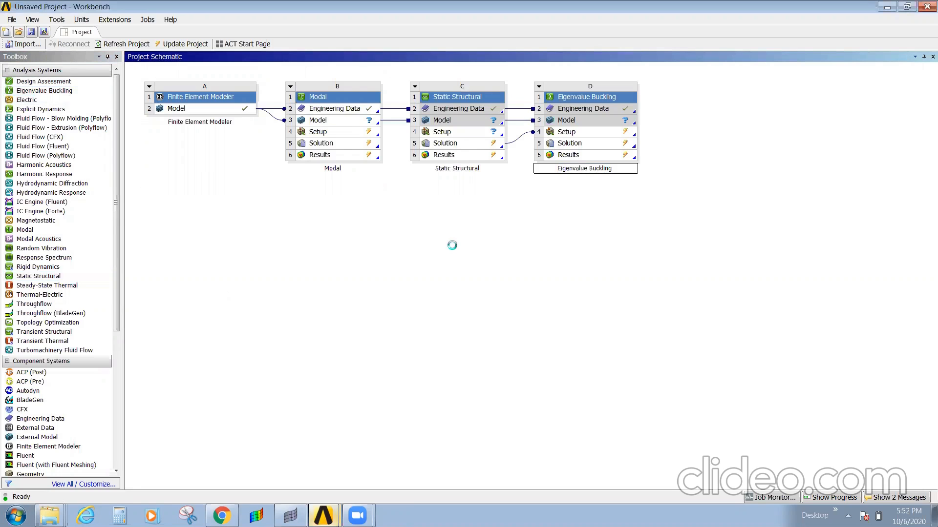
pyautogui.click(145, 44)
# - In the other Workbench project, add Static Structural sharing Modal's Engineering Data and Model, with Eigenvalue Buckling attached to its Solution
pyautogui.moveTo(324, 515)
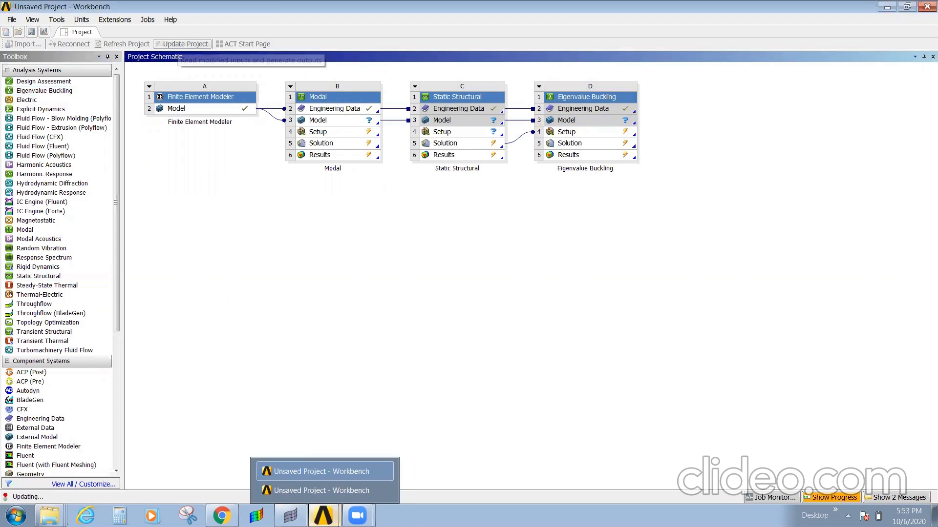
pyautogui.click(318, 490)
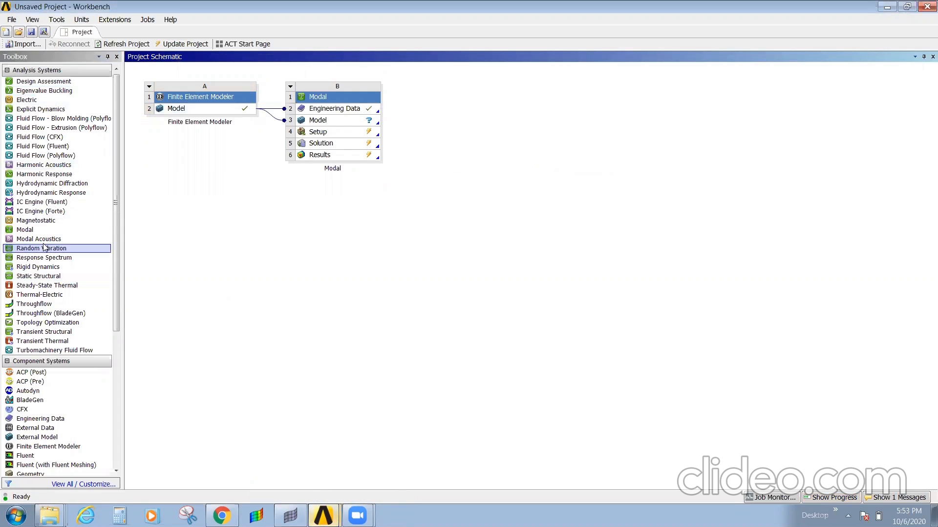
pyautogui.moveTo(39, 277); pyautogui.dragTo(349, 123)
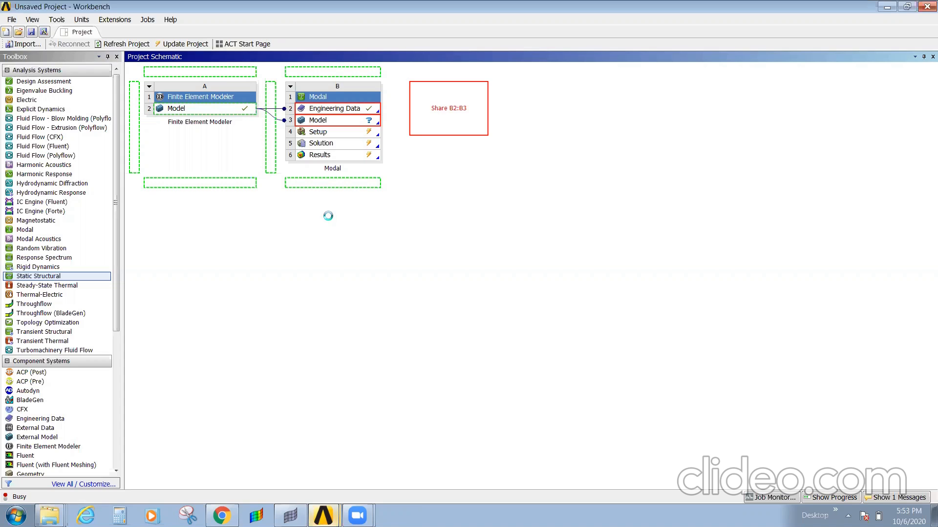
pyautogui.moveTo(44, 91); pyautogui.dragTo(468, 145)
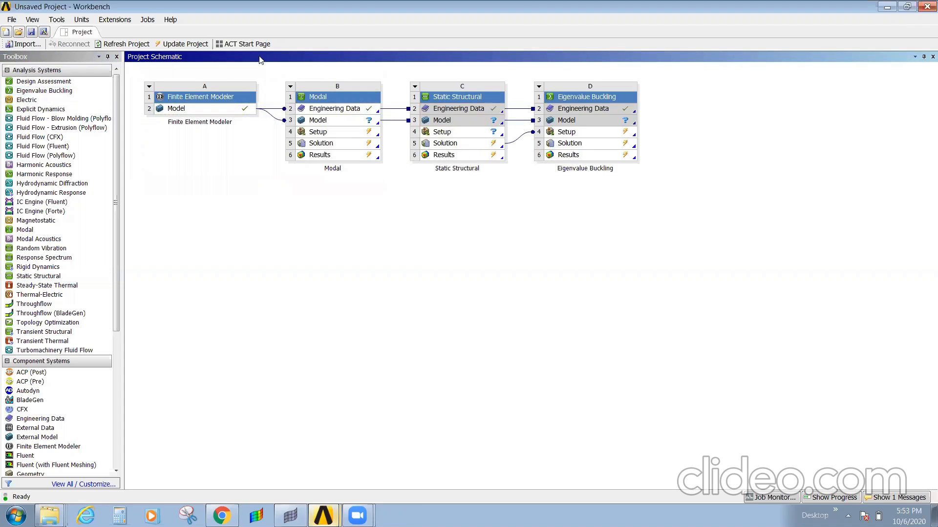
# - Switch back to the other Workbench project and open the Modal system's Model cell for editing in Mechanical
pyautogui.moveTo(323, 514)
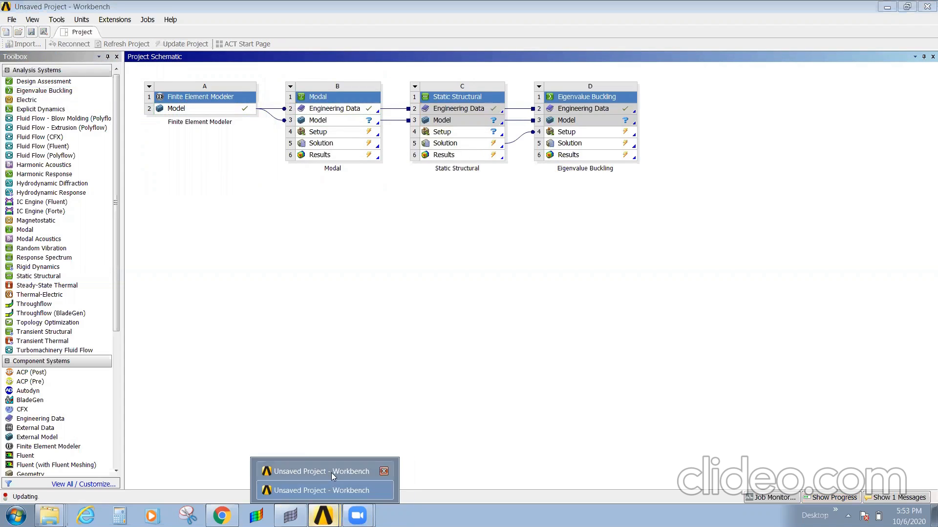
pyautogui.click(332, 472)
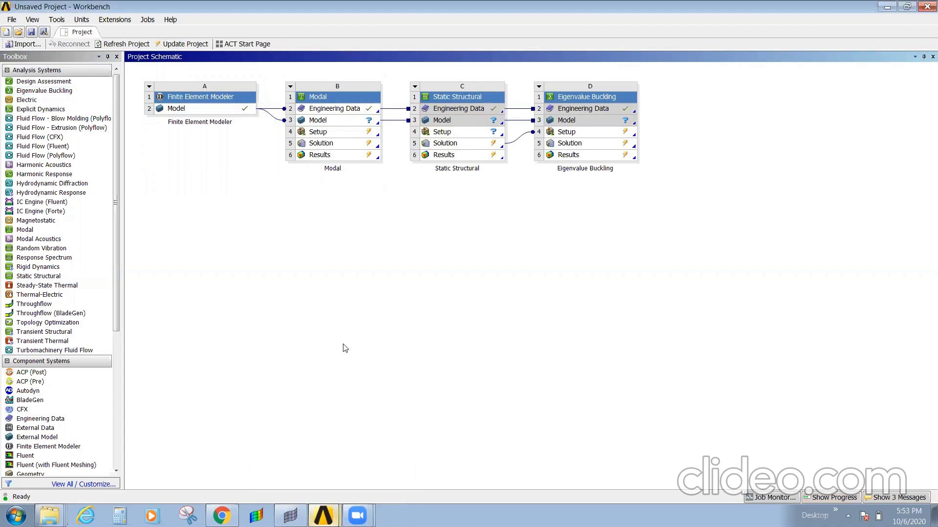
pyautogui.click(317, 123)
pyautogui.rightClick(315, 121)
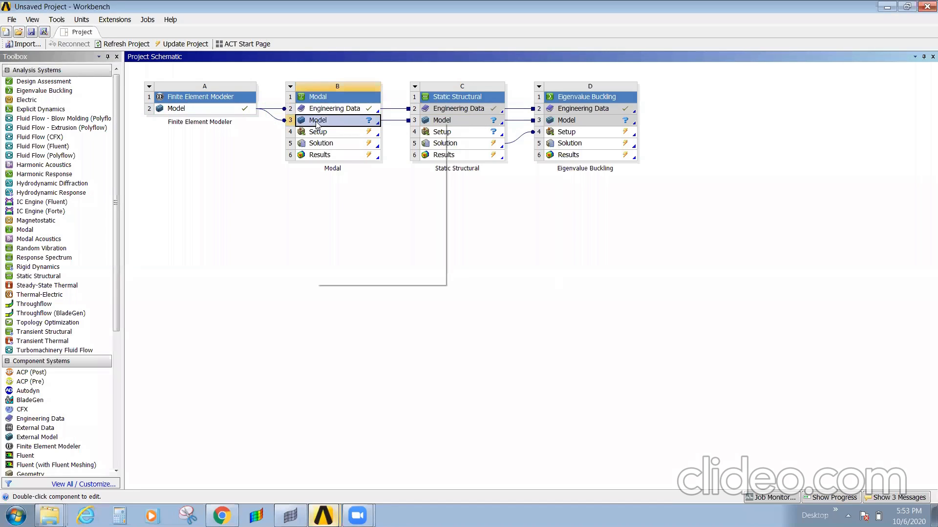
pyautogui.click(334, 126)
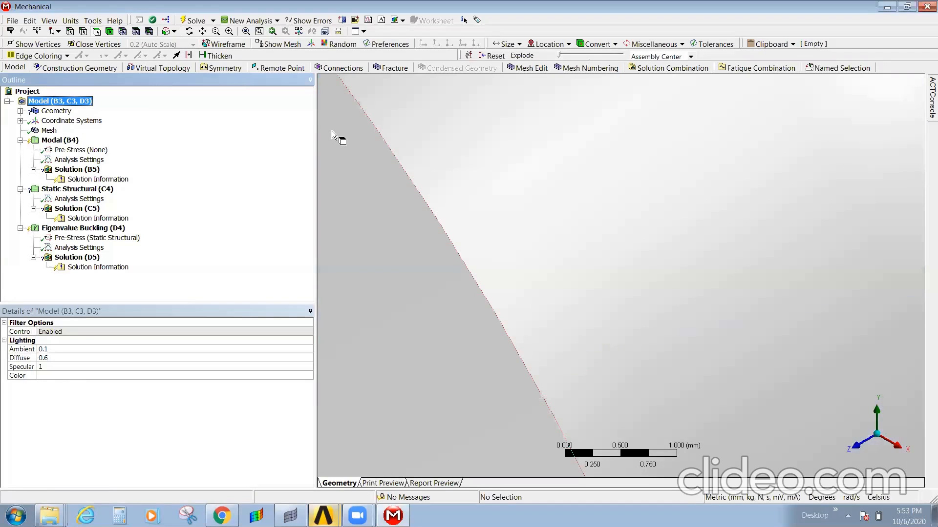
# - Examine the whole imported bottle in an upright orientation and clear the face selection
pyautogui.click(575, 215)
pyautogui.scroll(-10, 581, 222)
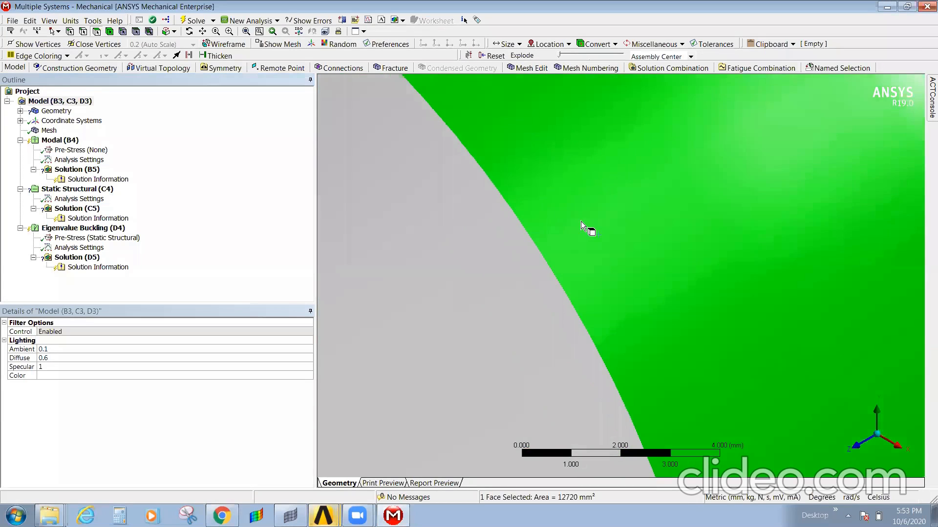
pyautogui.scroll(-15, 588, 268)
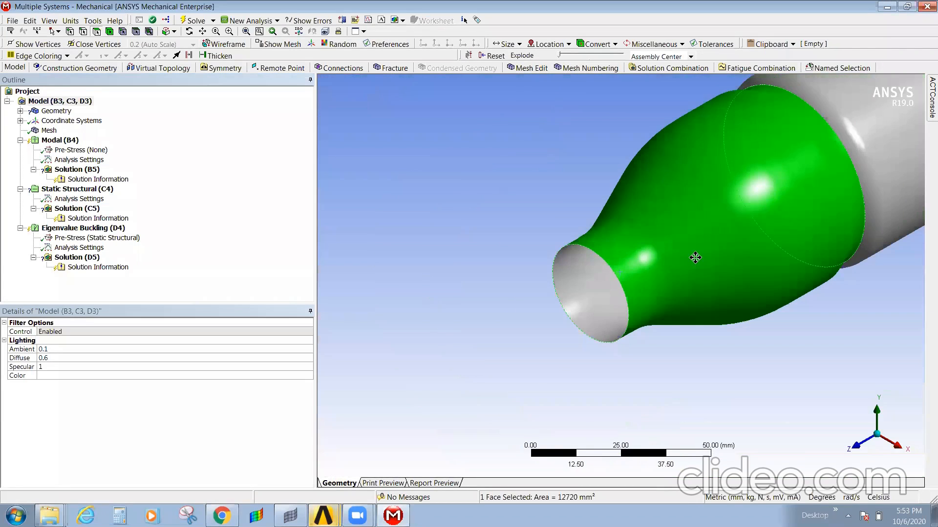
pyautogui.scroll(-5, 585, 303)
pyautogui.moveTo(585, 303); pyautogui.dragTo(523, 245, button='middle')
pyautogui.click(544, 333)
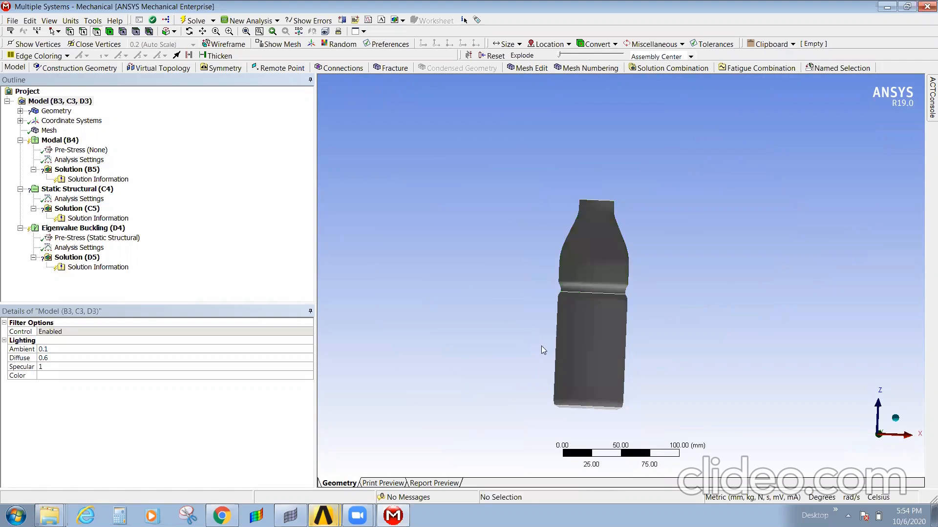
# - Inspect the groove around the bottle's waist and its neighbouring faces, leaving nothing selected
pyautogui.scroll(4, 614, 288)
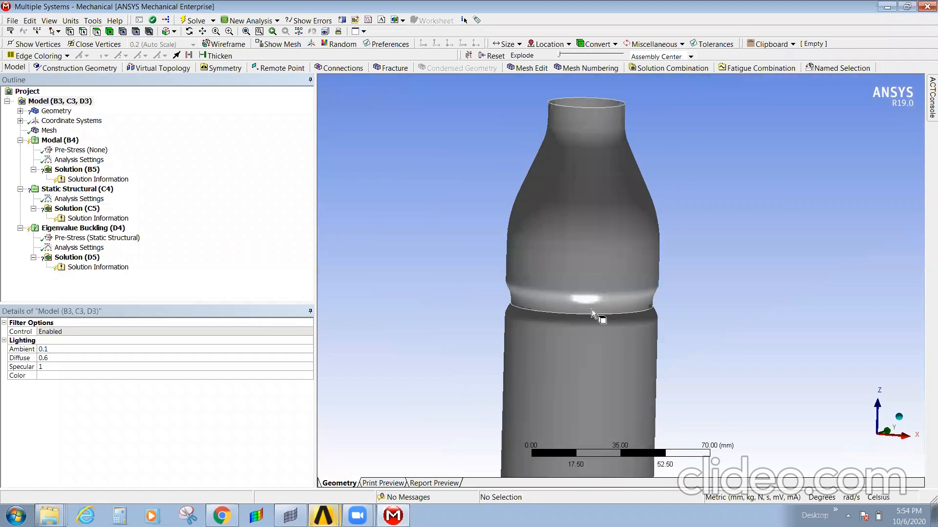
pyautogui.scroll(5, 592, 314)
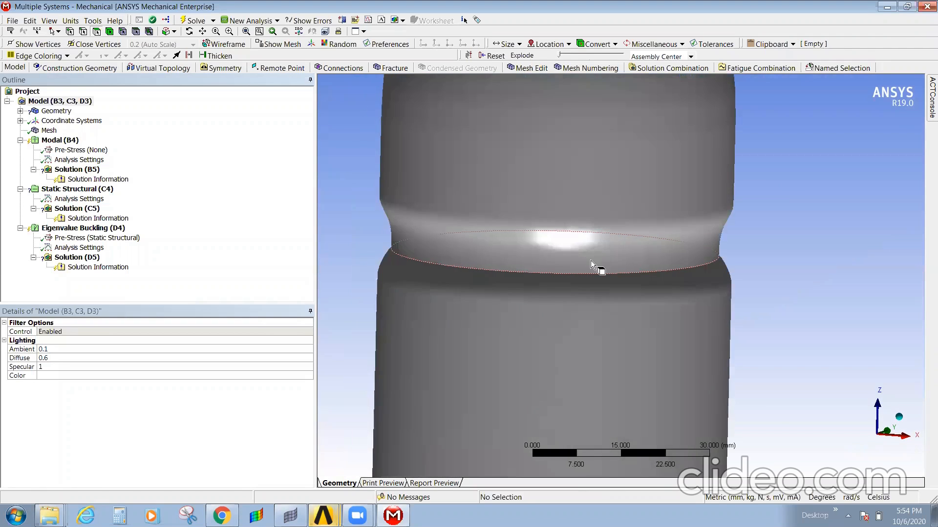
pyautogui.scroll(-2, 592, 264)
pyautogui.moveTo(567, 278); pyautogui.dragTo(567, 293, button='middle')
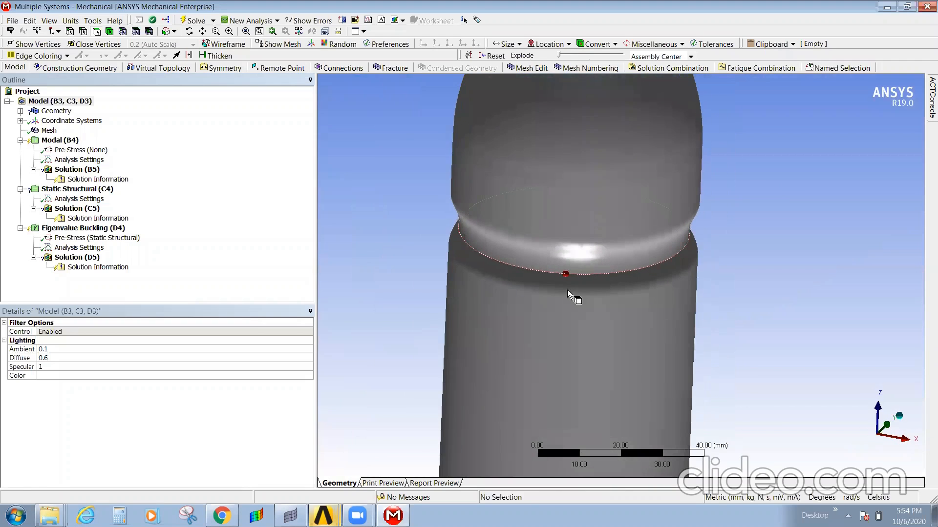
pyautogui.click(563, 272)
pyautogui.click(561, 283)
pyautogui.keyDown('ctrl'); pyautogui.click(564, 253); pyautogui.keyUp('ctrl')
pyautogui.click(776, 264)
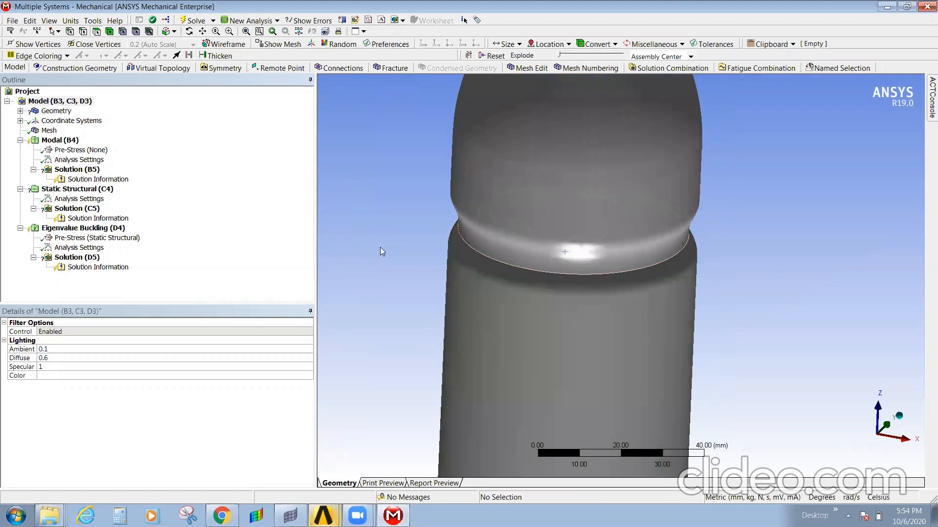
pyautogui.click(62, 141)
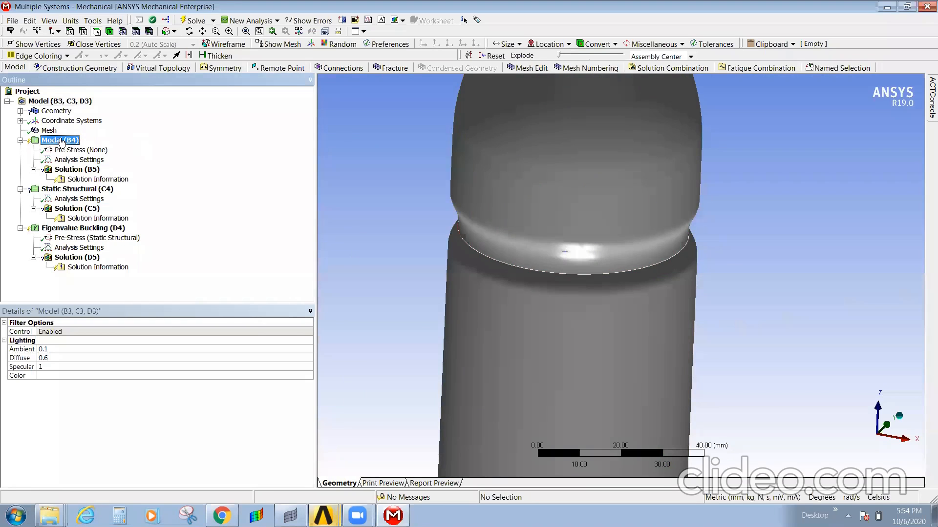
pyautogui.rightClick(62, 141)
pyautogui.click(252, 176)
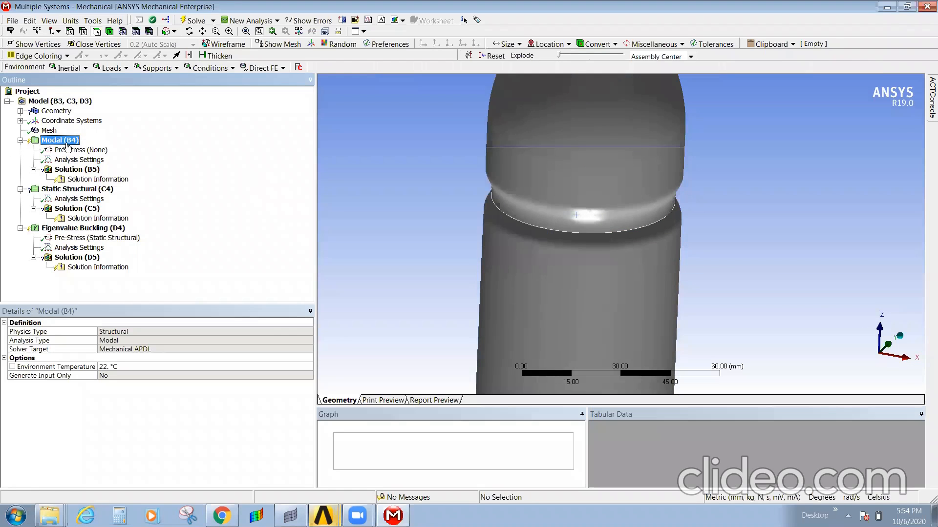
# - Examine the imported mesh around the bottle's waist groove and over the whole body
pyautogui.click(48, 131)
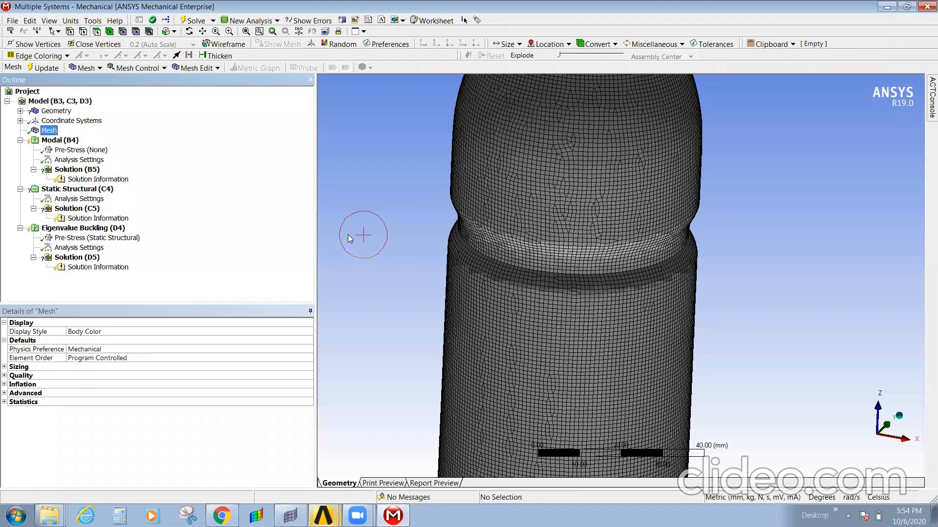
pyautogui.moveTo(596, 283); pyautogui.dragTo(552, 276, button='middle')
pyautogui.scroll(5, 681, 247)
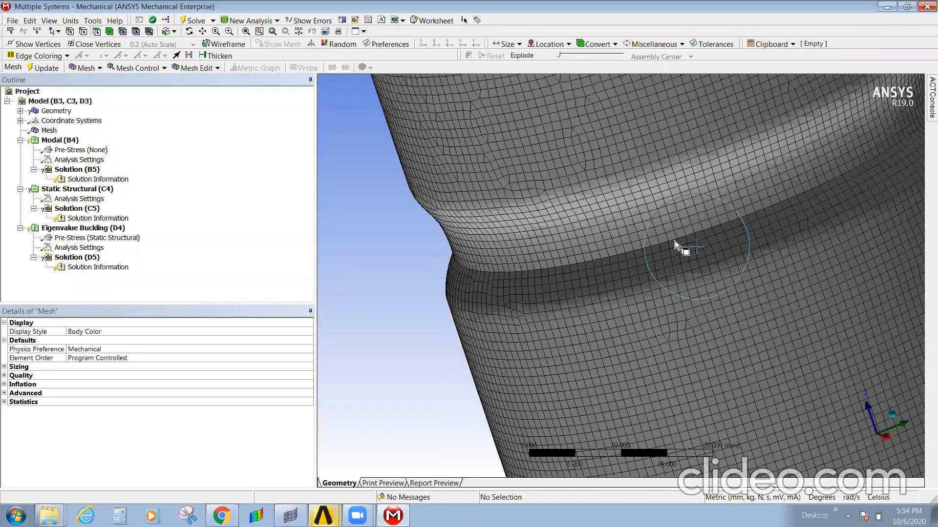
pyautogui.scroll(-5, 638, 250)
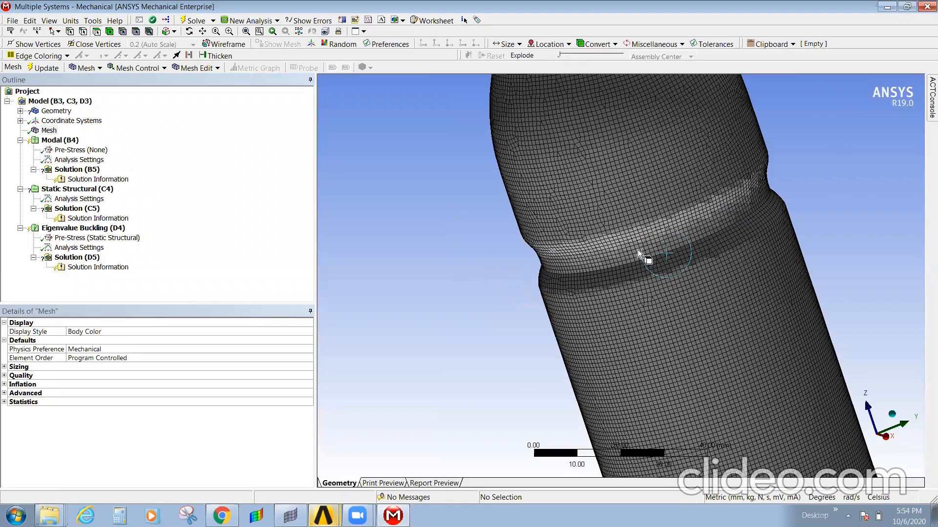
pyautogui.moveTo(624, 251); pyautogui.dragTo(704, 255, button='middle')
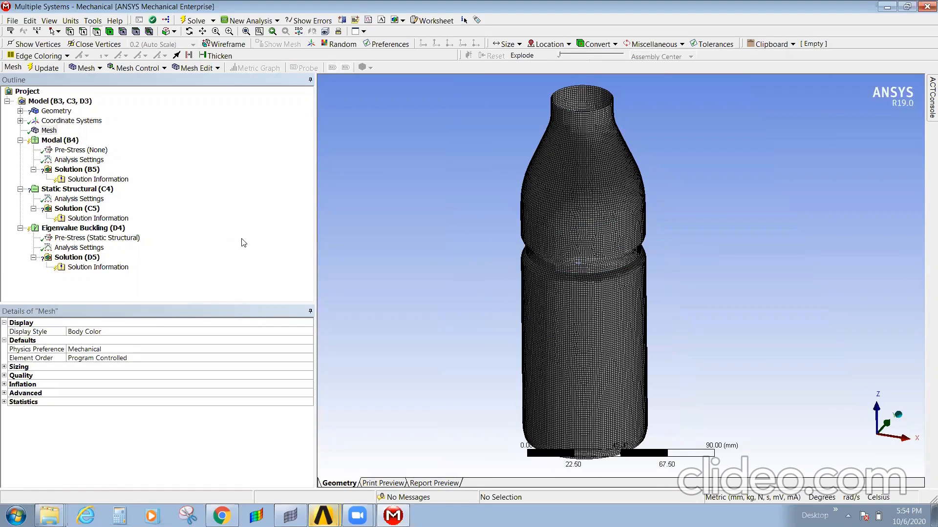
# - Try to solve the Modal analysis
pyautogui.click(68, 167)
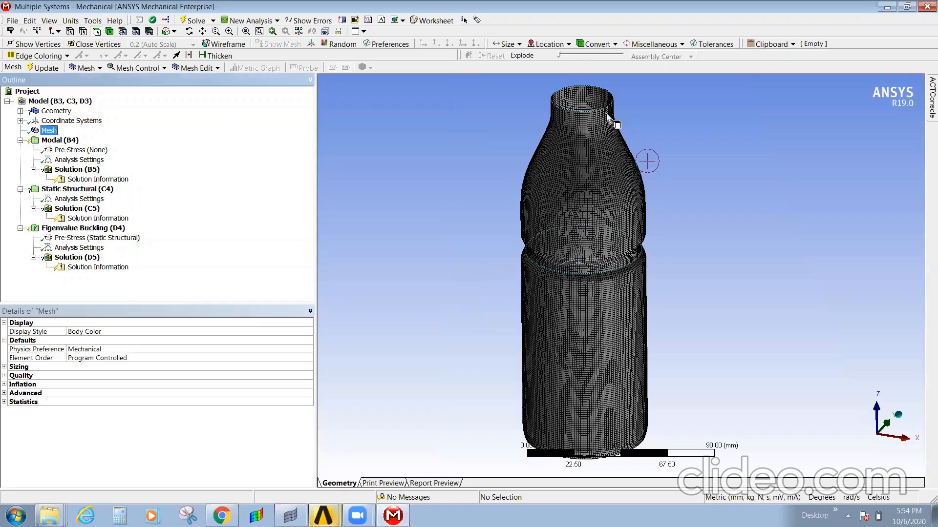
pyautogui.rightClick(75, 171)
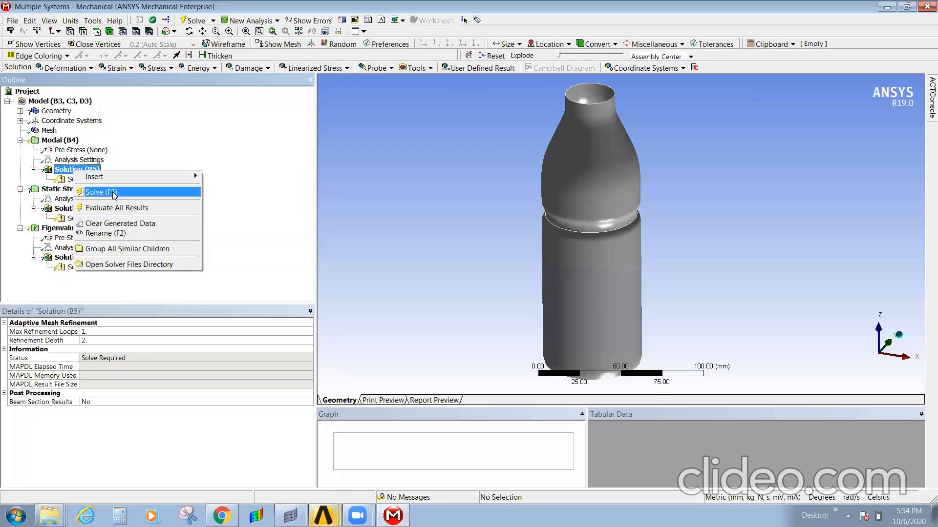
pyautogui.click(113, 195)
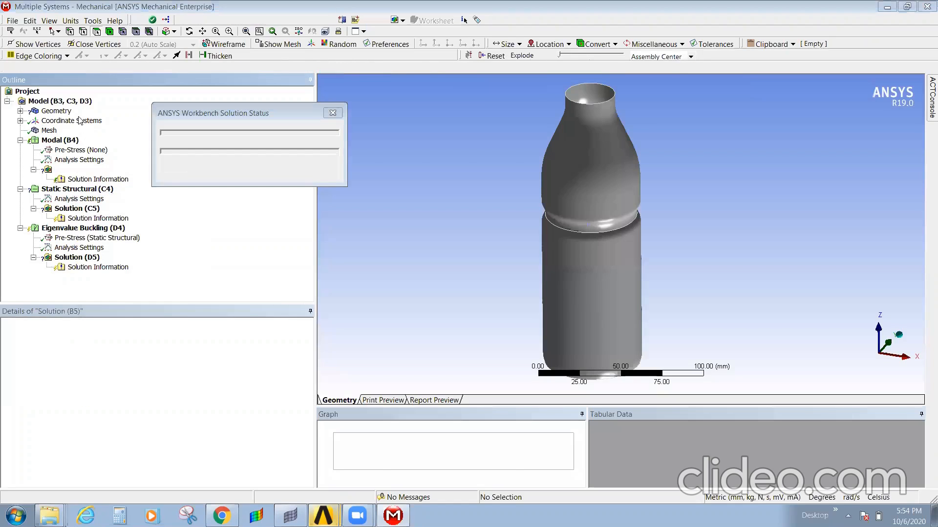
# - Set the thickness of the bottle's surface body to 25 mm
pyautogui.click(55, 111)
pyautogui.click(21, 111)
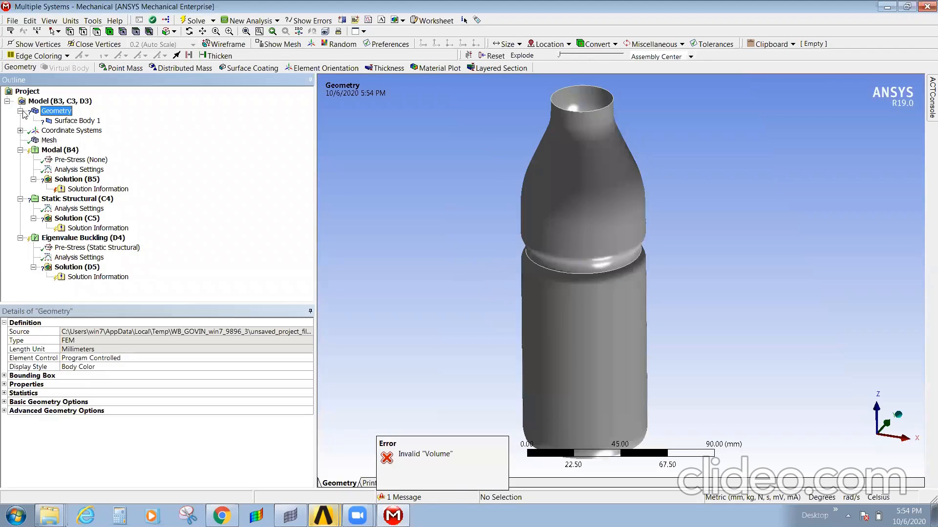
pyautogui.click(73, 121)
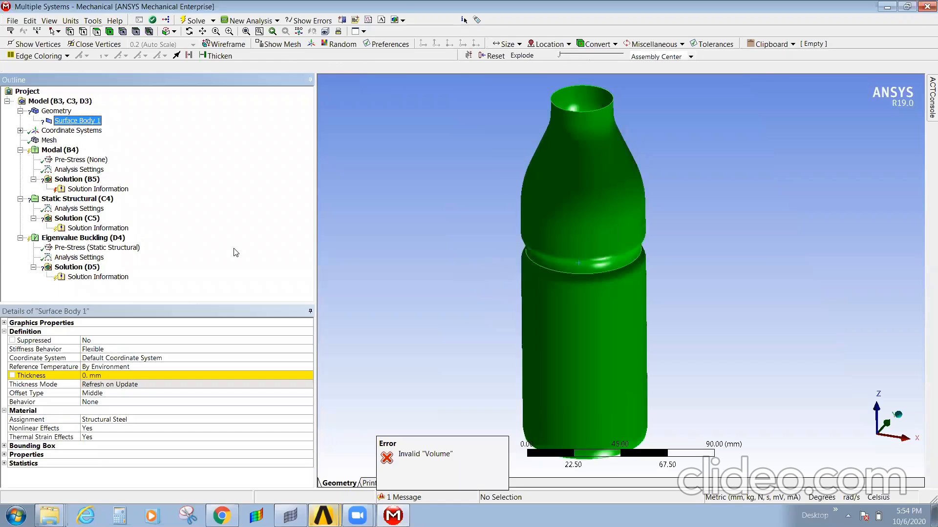
pyautogui.click(126, 375)
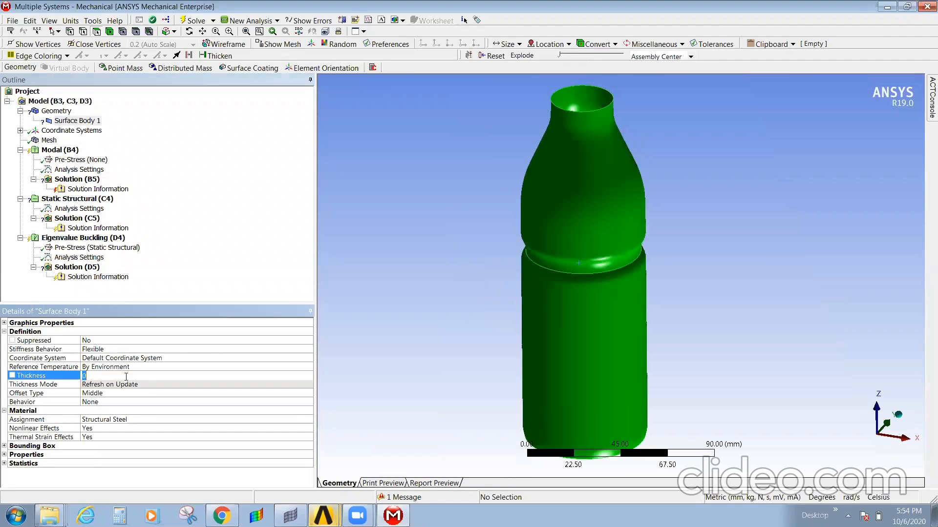
pyautogui.write('25')
pyautogui.press('Return')
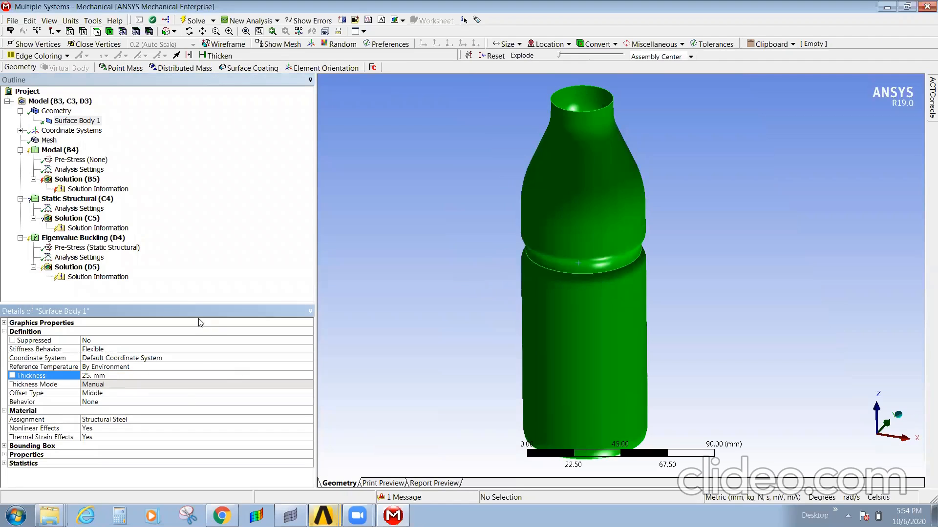
pyautogui.click(210, 278)
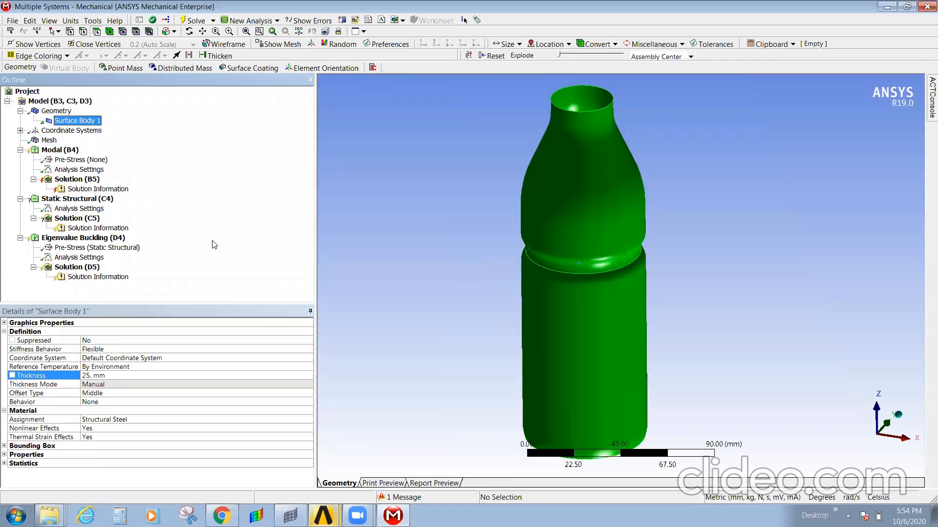
# - Solve the Modal analysis with the body thickness defined
pyautogui.click(75, 181)
pyautogui.rightClick(74, 181)
pyautogui.click(107, 203)
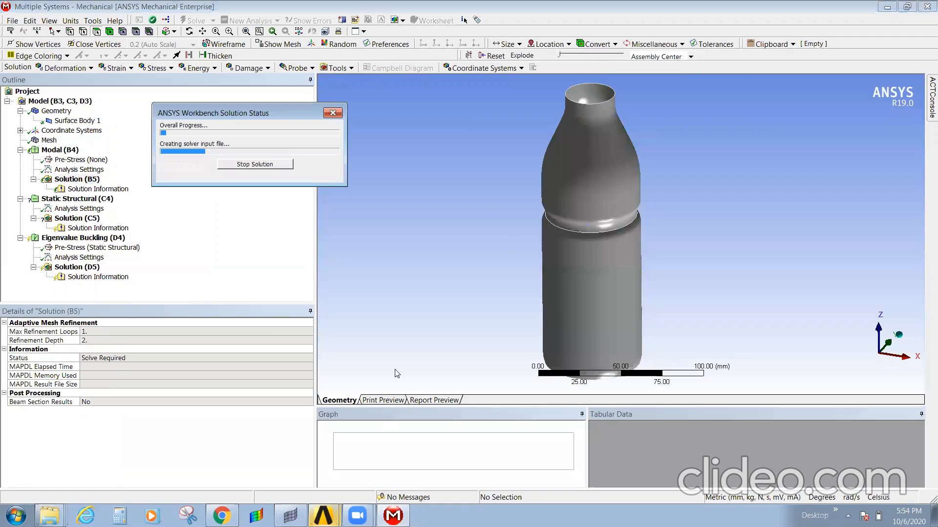
# - Switch to the other Workbench project and open its Modal system's Model cell for editing in Mechanical
pyautogui.moveTo(323, 515)
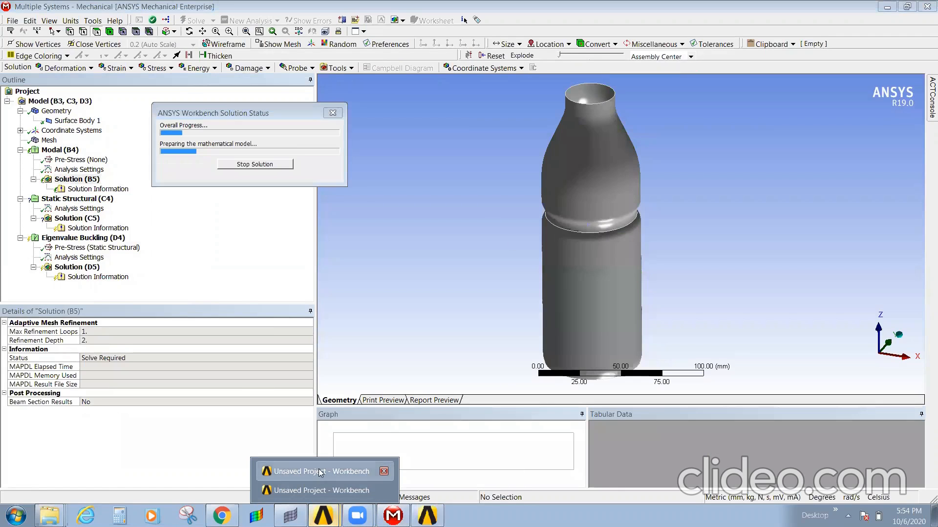
pyautogui.click(320, 471)
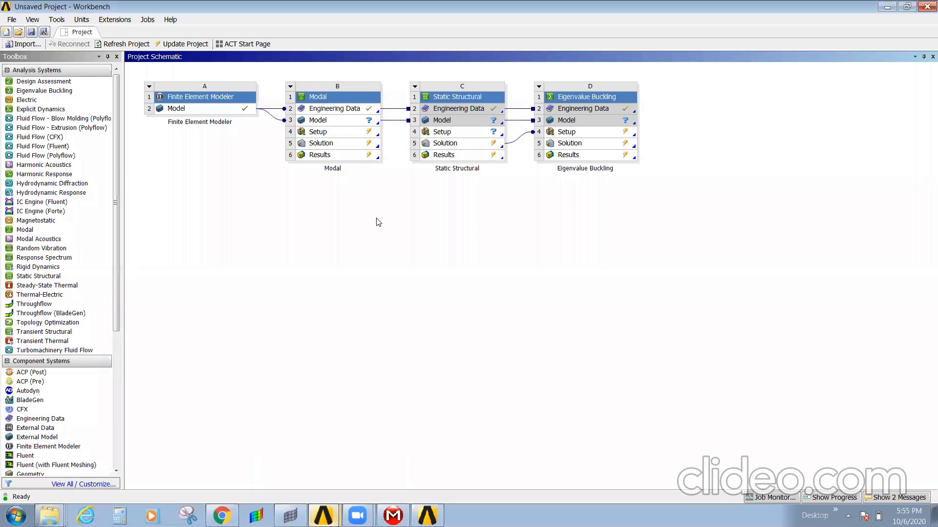
pyautogui.click(342, 129)
pyautogui.click(331, 123)
pyautogui.rightClick(331, 120)
pyautogui.click(366, 129)
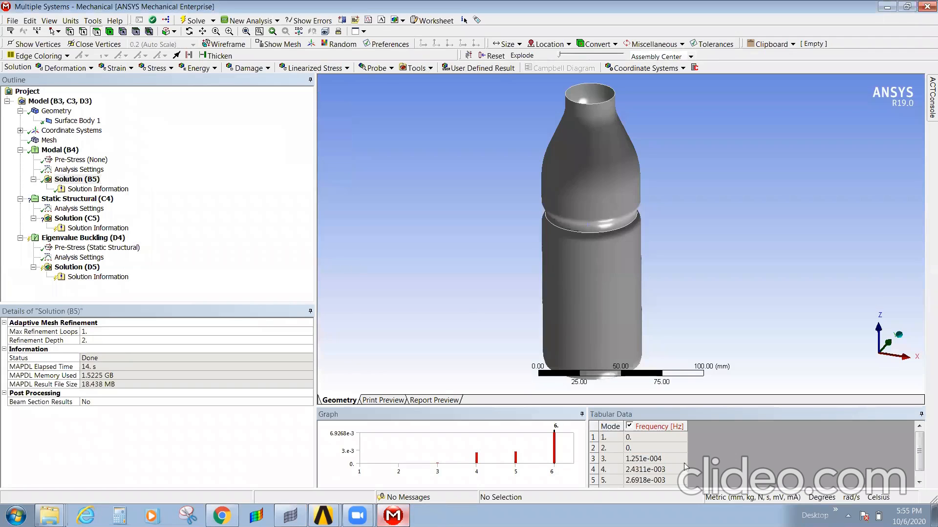
# - Set the maximum number of modes to find to 10 in the Modal analysis and solve it again
pyautogui.scroll(-1, 782, 467)
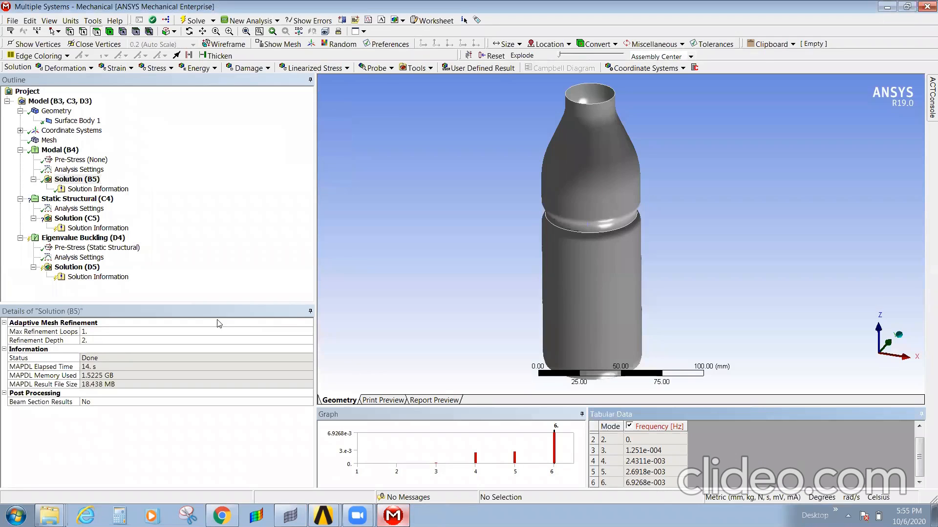
pyautogui.click(78, 169)
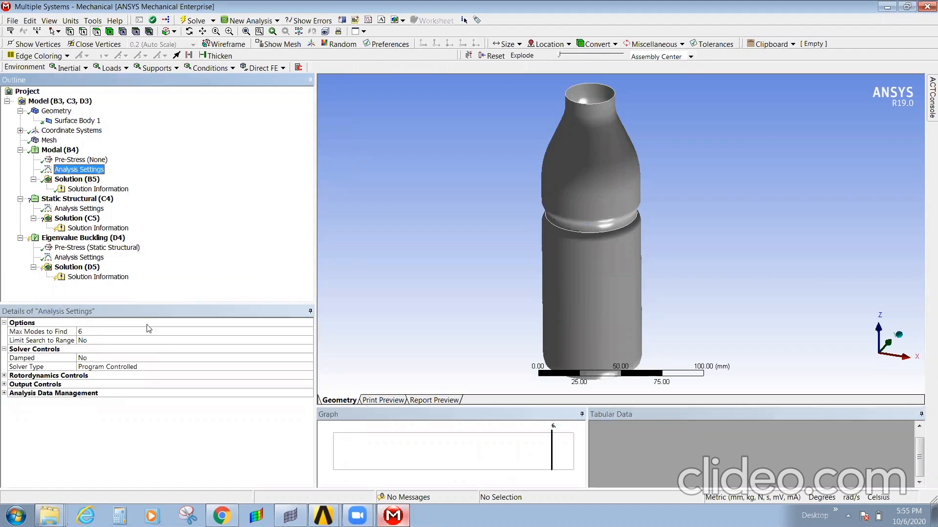
pyautogui.click(219, 333)
pyautogui.write('8')
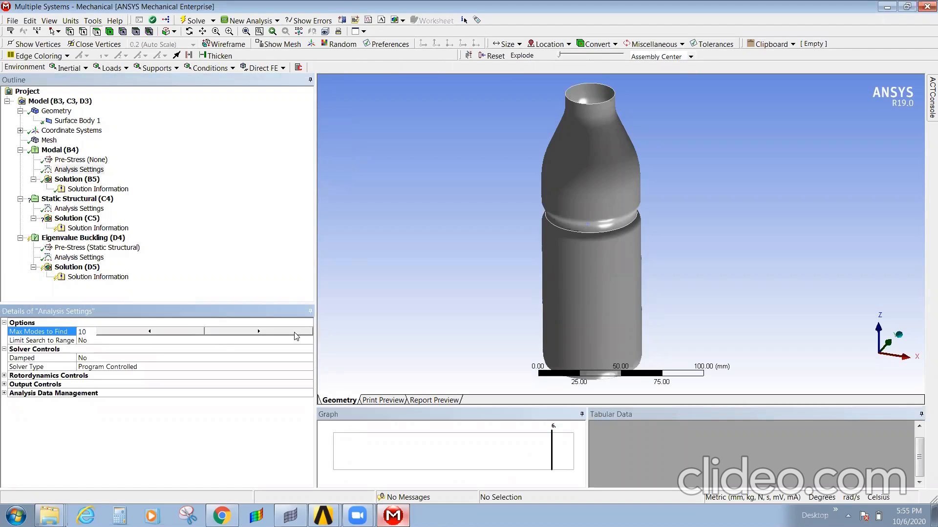
pyautogui.click(63, 180)
pyautogui.rightClick(63, 180)
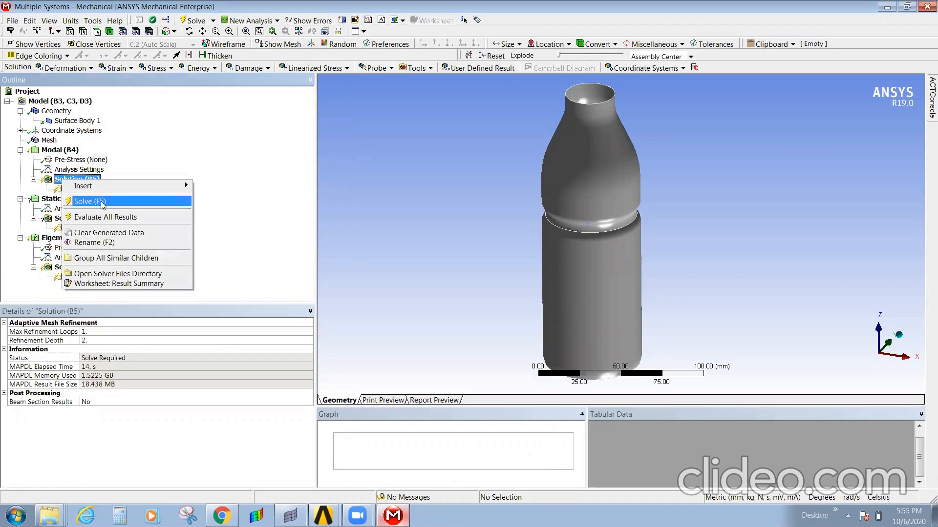
pyautogui.click(90, 201)
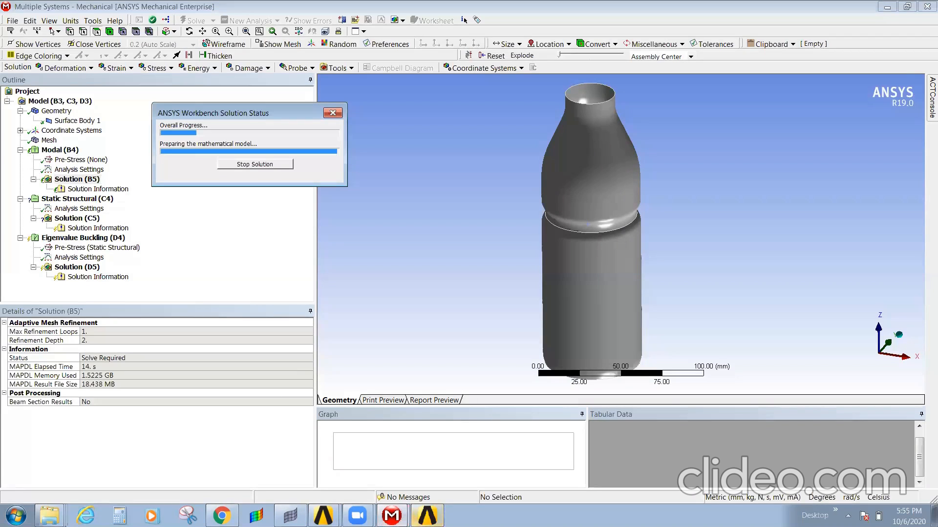
# - Switch to the other project's Mechanical window and examine its whole bottle upright, leaving no face selected
pyautogui.click(392, 516)
pyautogui.click(398, 490)
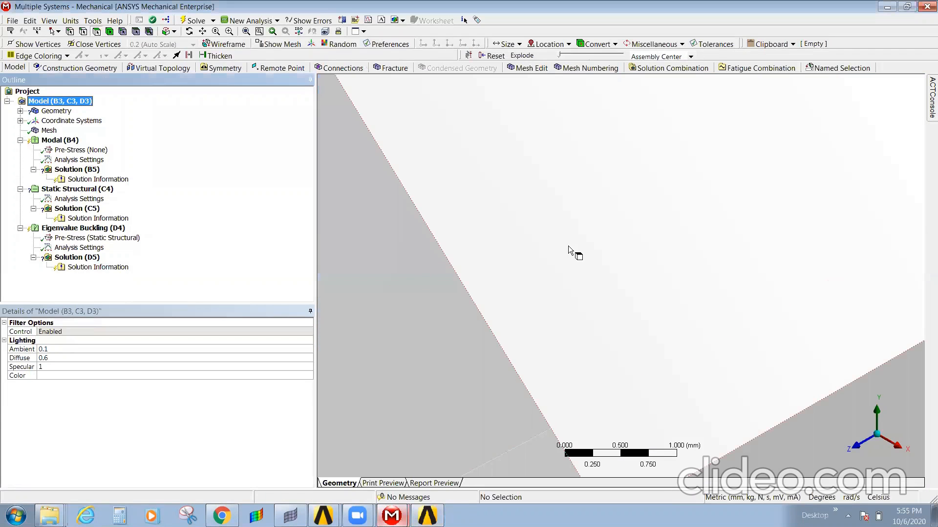
pyautogui.click(570, 257)
pyautogui.scroll(-10, 576, 274)
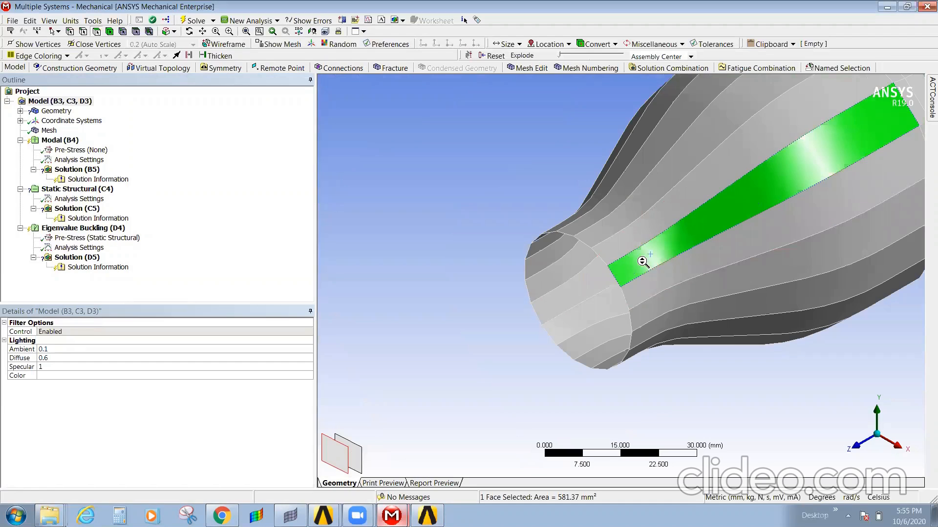
pyautogui.scroll(-5, 663, 266)
pyautogui.moveTo(633, 282); pyautogui.dragTo(601, 280, button='middle')
pyautogui.keyDown('ctrl'); pyautogui.moveTo(595, 348); pyautogui.dragTo(664, 185, button='middle'); pyautogui.keyUp('ctrl')
pyautogui.scroll(-2, 640, 237)
pyautogui.keyDown('ctrl'); pyautogui.moveTo(629, 290); pyautogui.dragTo(697, 300, button='middle'); pyautogui.keyUp('ctrl')
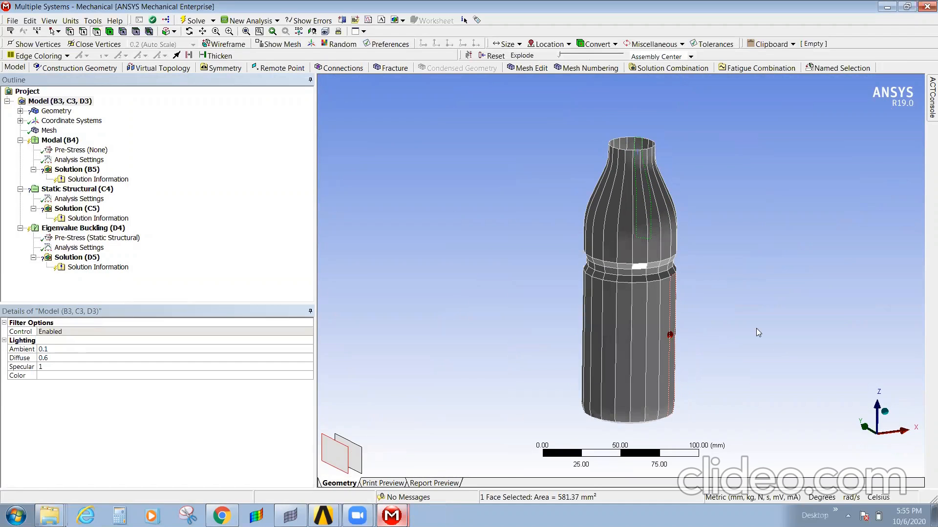
pyautogui.moveTo(755, 329); pyautogui.dragTo(759, 266, button='middle')
pyautogui.click(759, 267)
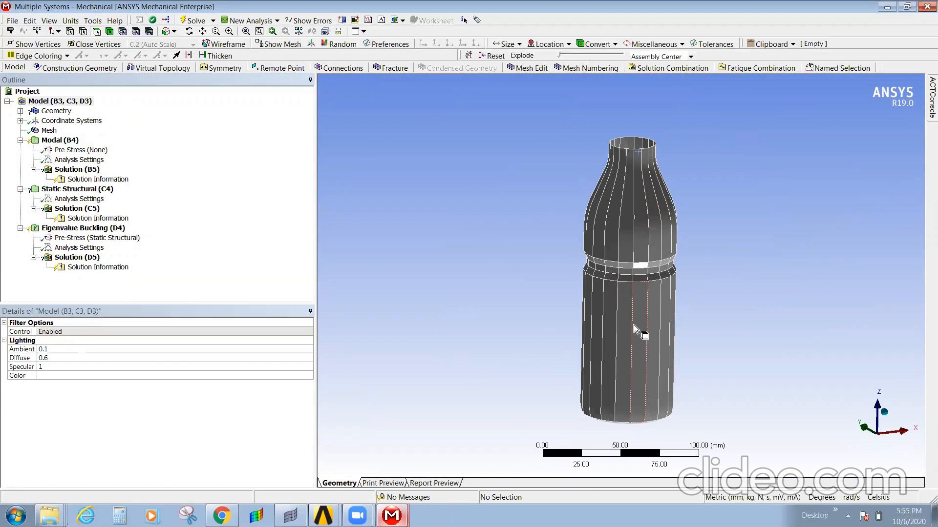
# - Examine this bottle's mesh, and compare it with the remeshed bottle's mesh in the first Mechanical window
pyautogui.click(49, 130)
pyautogui.moveTo(726, 263); pyautogui.dragTo(699, 293, button='middle')
pyautogui.moveTo(392, 515)
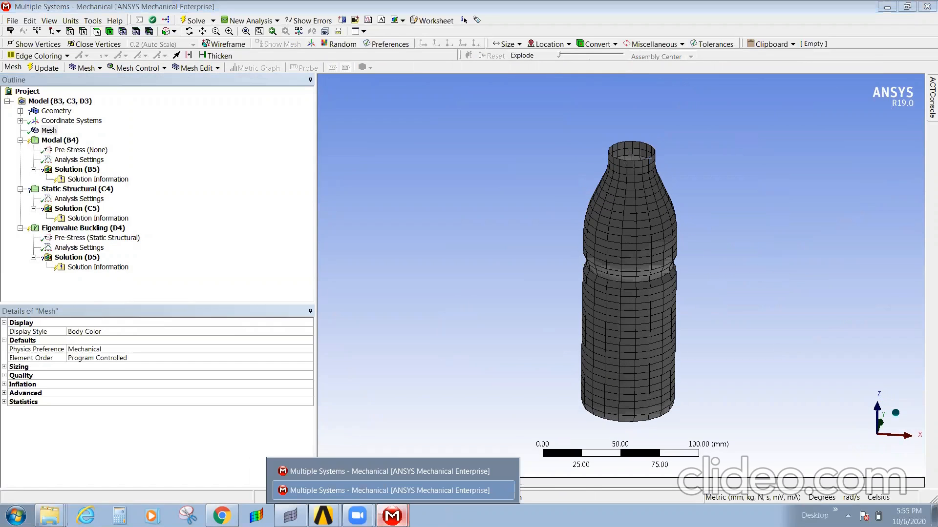
pyautogui.click(373, 471)
pyautogui.click(49, 140)
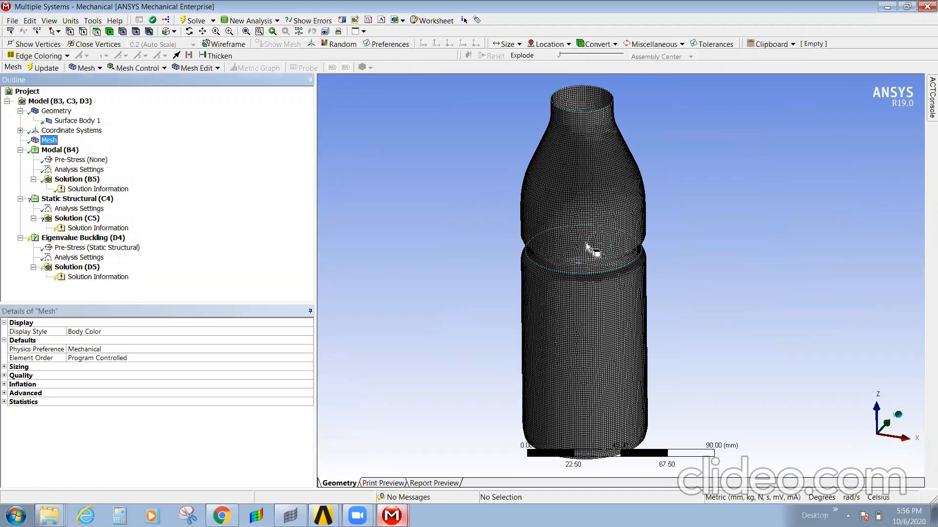
pyautogui.moveTo(573, 227); pyautogui.dragTo(624, 265, button='middle')
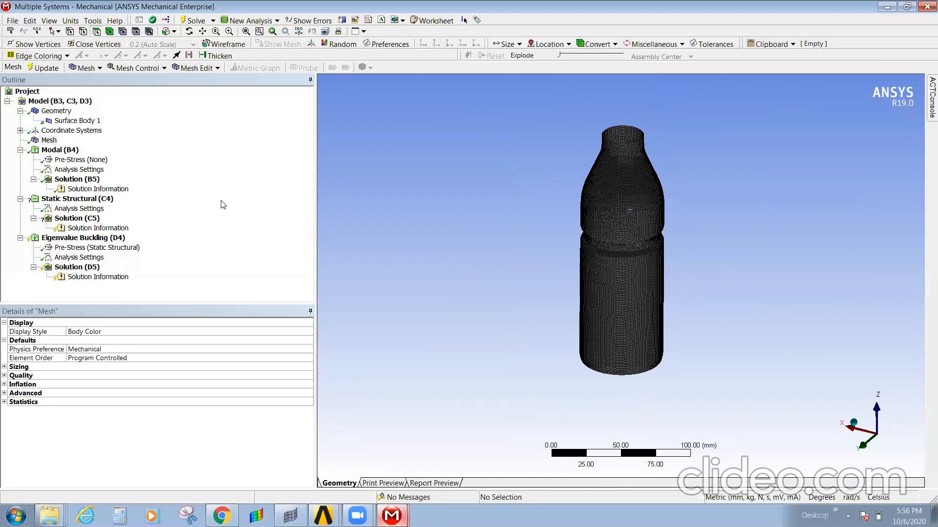
# - Create a total deformation mode shape result for mode 7 of the Modal solution and evaluate it
pyautogui.click(73, 180)
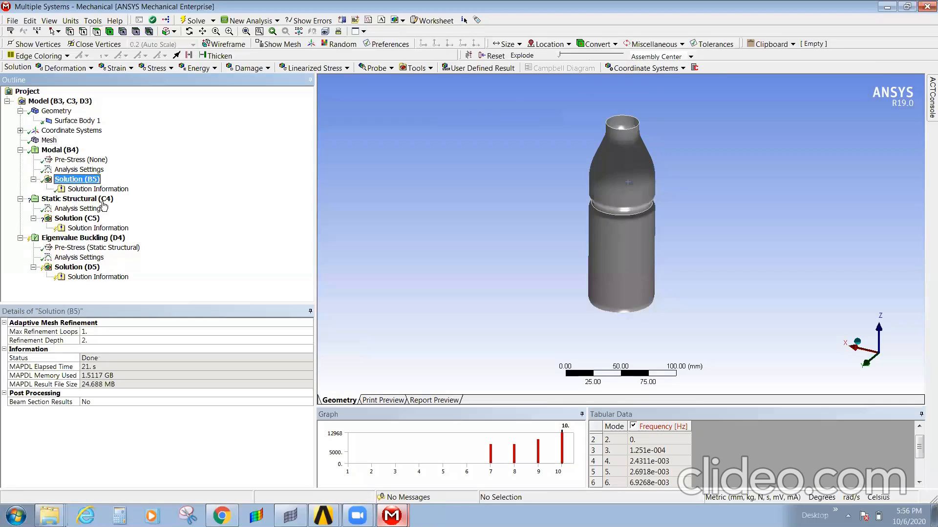
pyautogui.scroll(-1, 732, 462)
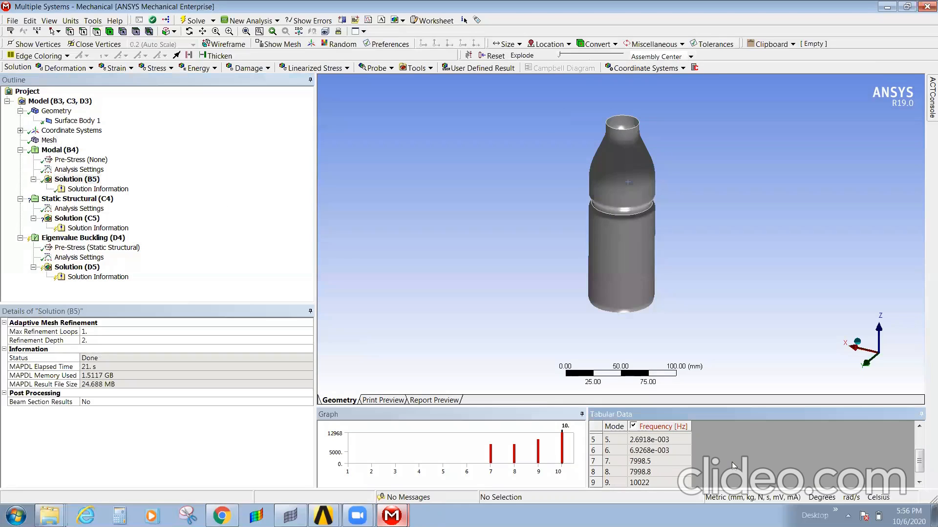
pyautogui.click(652, 464)
pyautogui.moveTo(645, 258); pyautogui.dragTo(664, 242, button='middle')
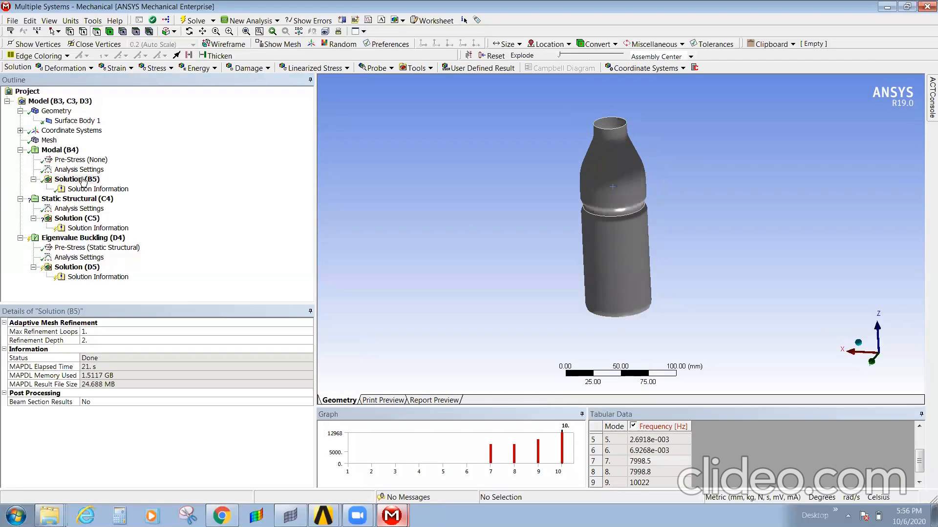
pyautogui.rightClick(83, 182)
pyautogui.rightClick(464, 450)
pyautogui.click(477, 455)
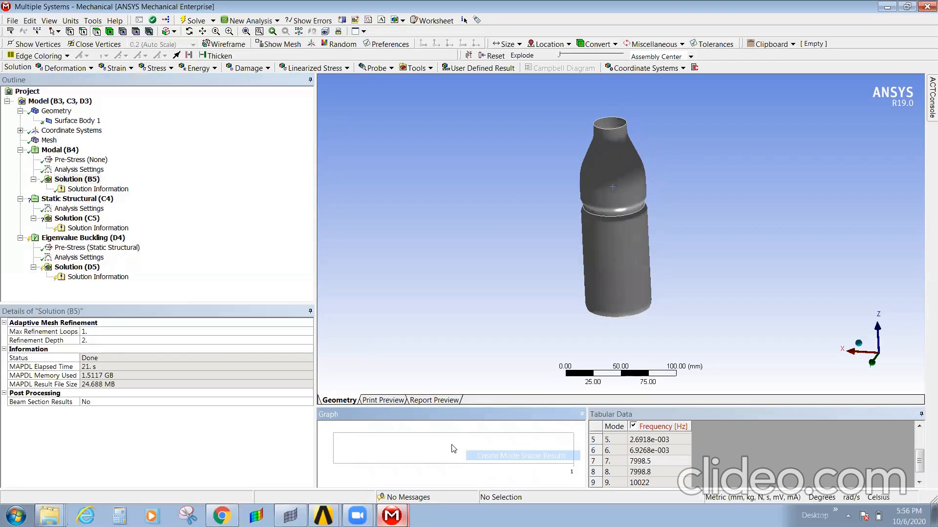
pyautogui.rightClick(78, 199)
pyautogui.click(115, 222)
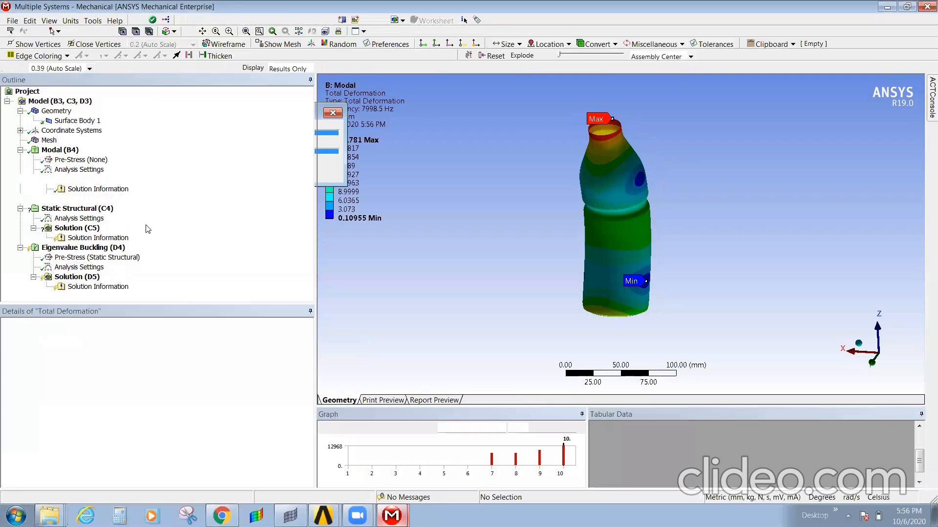
# - Create total deformation mode shape results for all modes of the Modal solution and evaluate them
pyautogui.moveTo(553, 268); pyautogui.dragTo(566, 267)
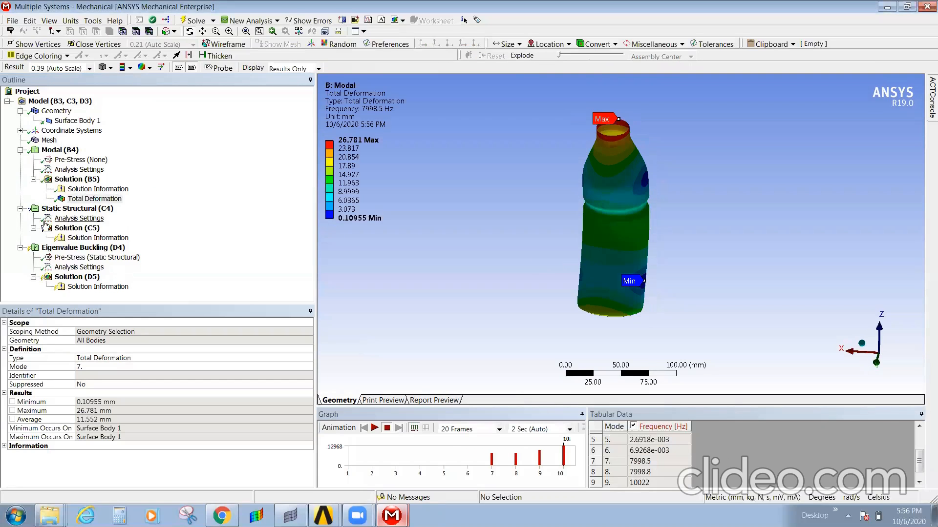
pyautogui.rightClick(477, 463)
pyautogui.click(488, 472)
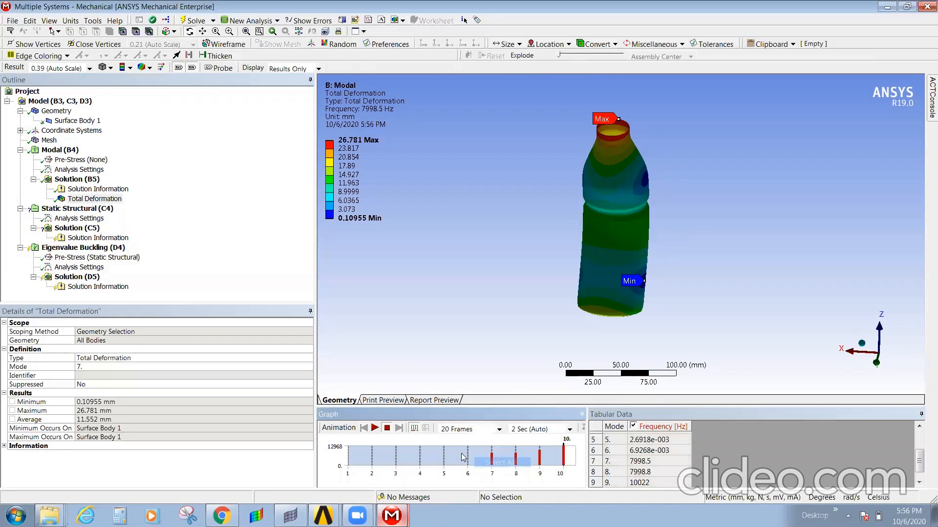
pyautogui.rightClick(480, 462)
pyautogui.click(483, 460)
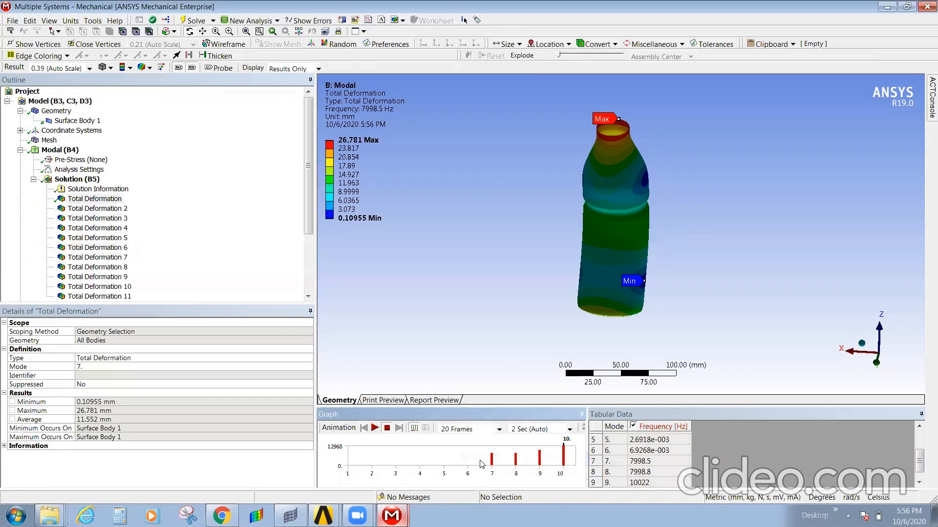
pyautogui.click(88, 210)
pyautogui.rightClick(87, 215)
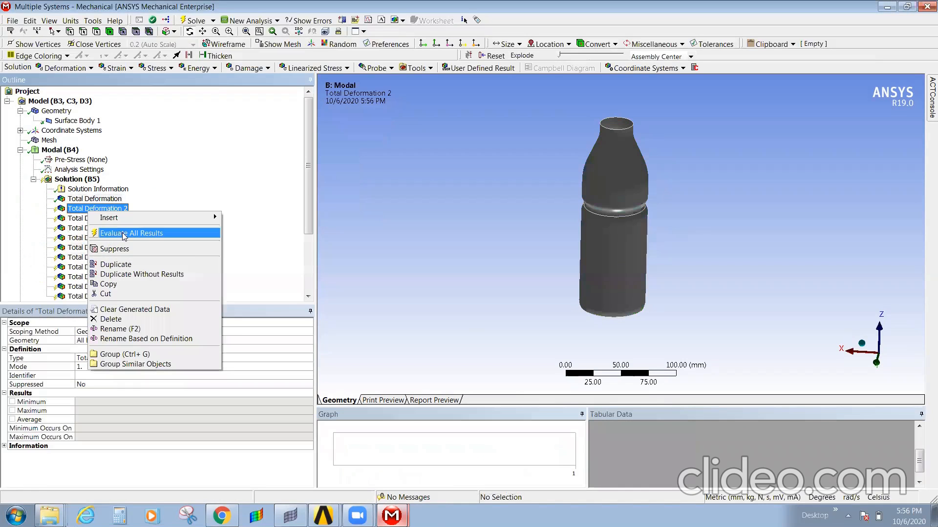
pyautogui.click(124, 233)
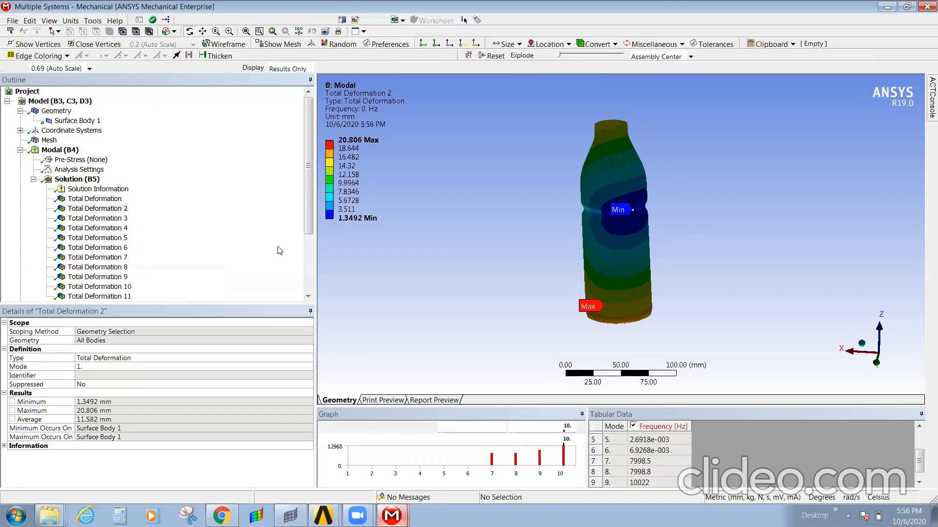
# - Review the evaluated total deformation mode shapes in the Modal solution, from Total Deformation 2 through Total Deformation 9
pyautogui.click(118, 210)
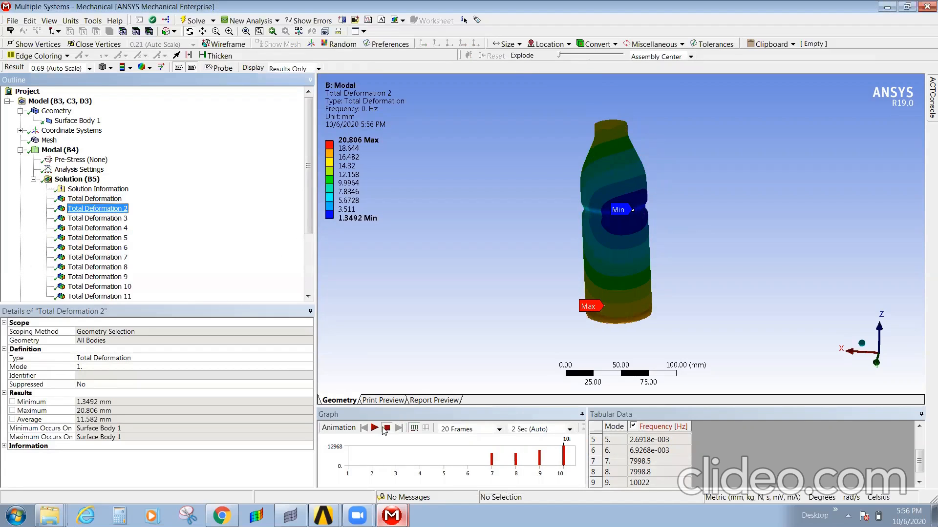
pyautogui.click(99, 220)
pyautogui.click(101, 230)
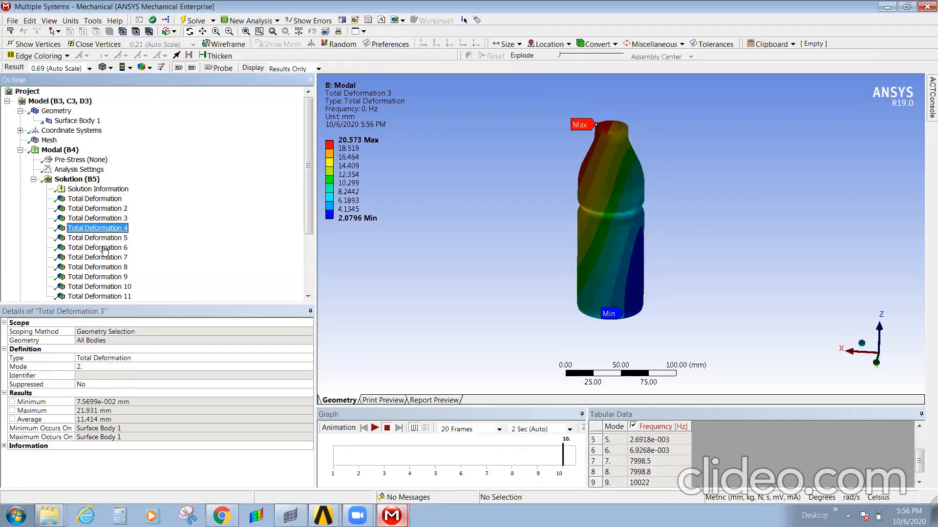
pyautogui.click(102, 249)
pyautogui.click(106, 258)
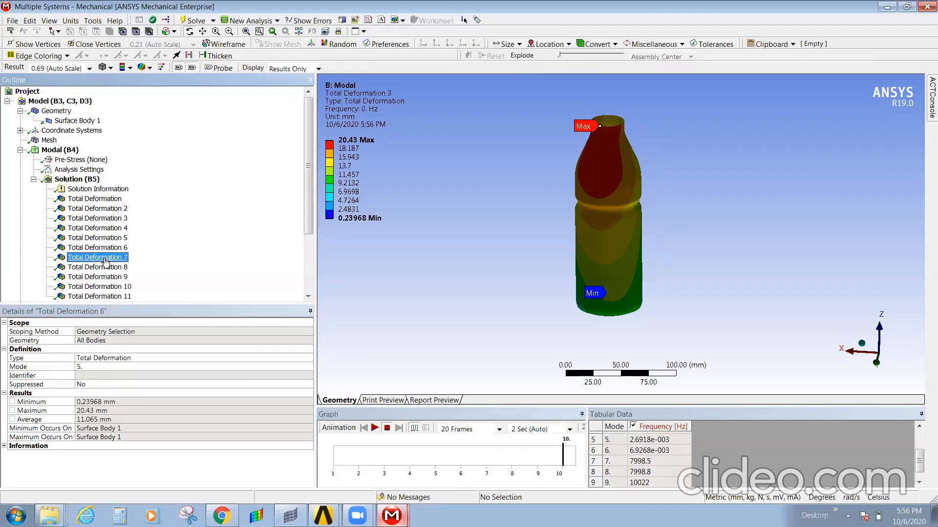
pyautogui.click(108, 268)
pyautogui.click(110, 277)
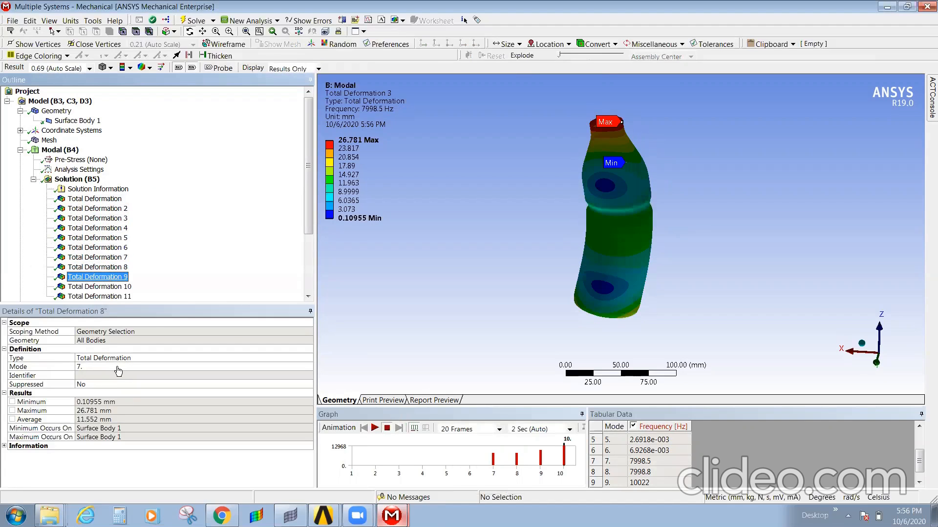
# - Display the mode 7 result, Total Deformation 8, and animate its mode shape
pyautogui.click(107, 268)
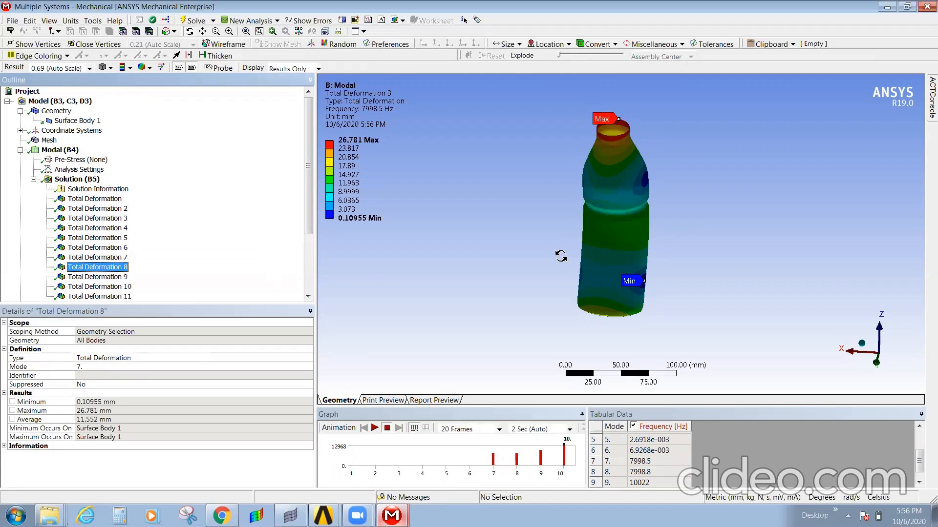
pyautogui.scroll(-3, 562, 258)
pyautogui.click(375, 428)
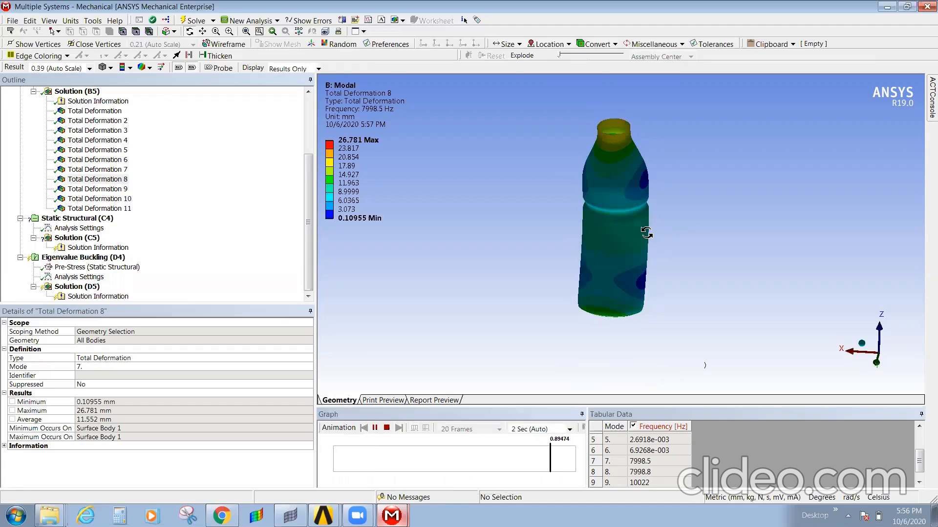
# - Animate the mode 1 result, Total Deformation 2, and replay it with the deformation scale set to 3.4 (5x Auto)
pyautogui.click(110, 121)
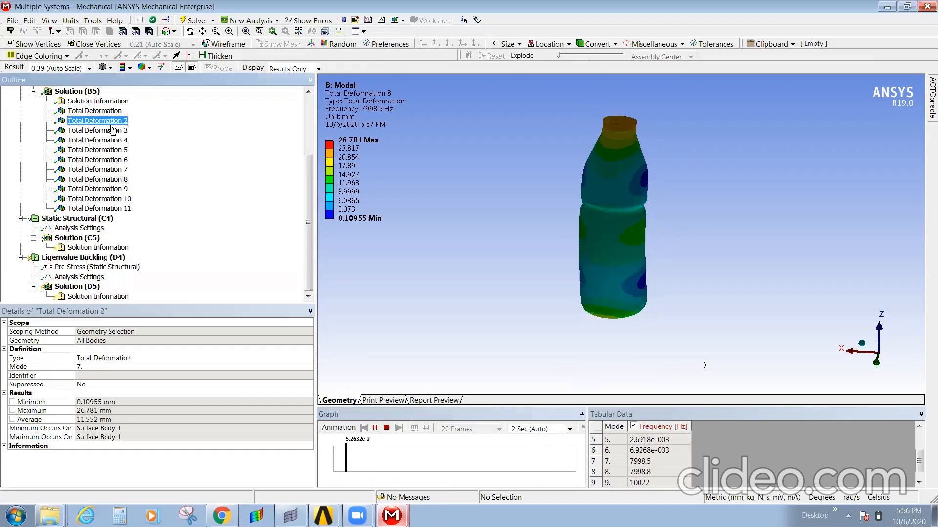
pyautogui.click(375, 428)
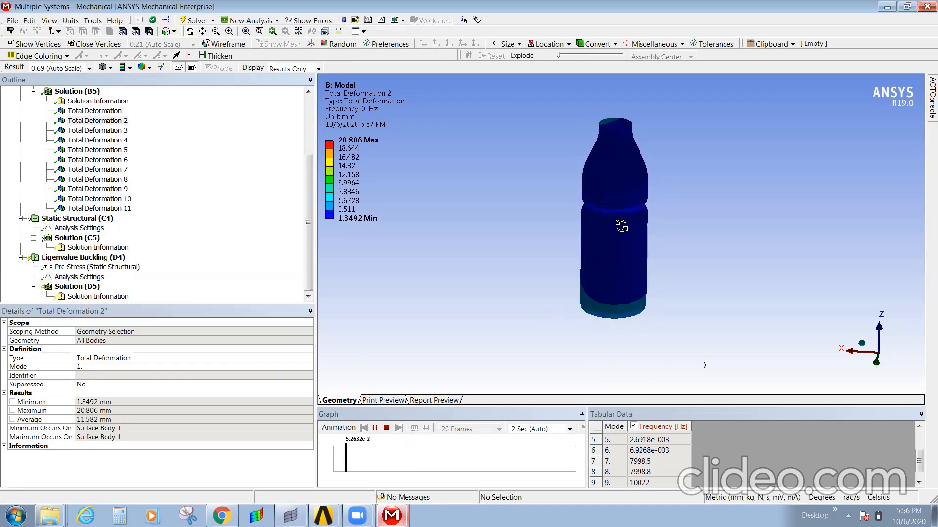
pyautogui.click(90, 68)
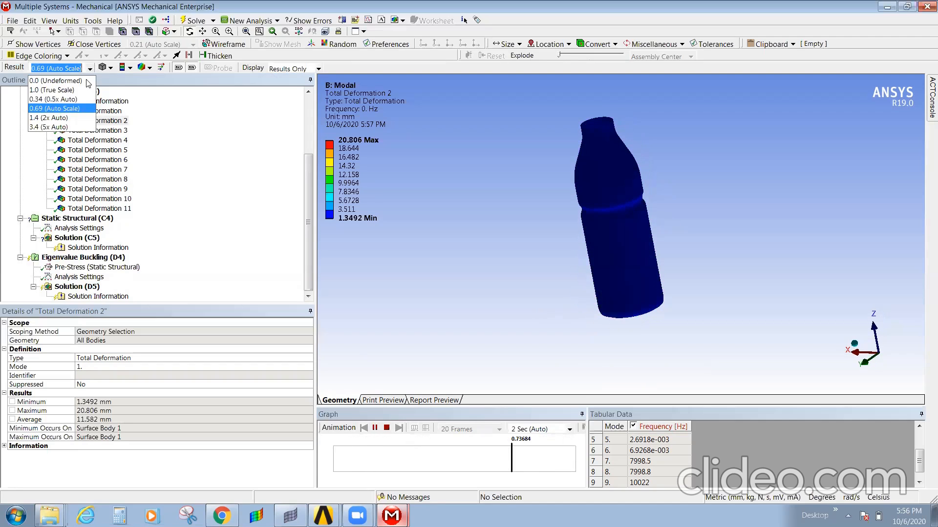
pyautogui.click(72, 127)
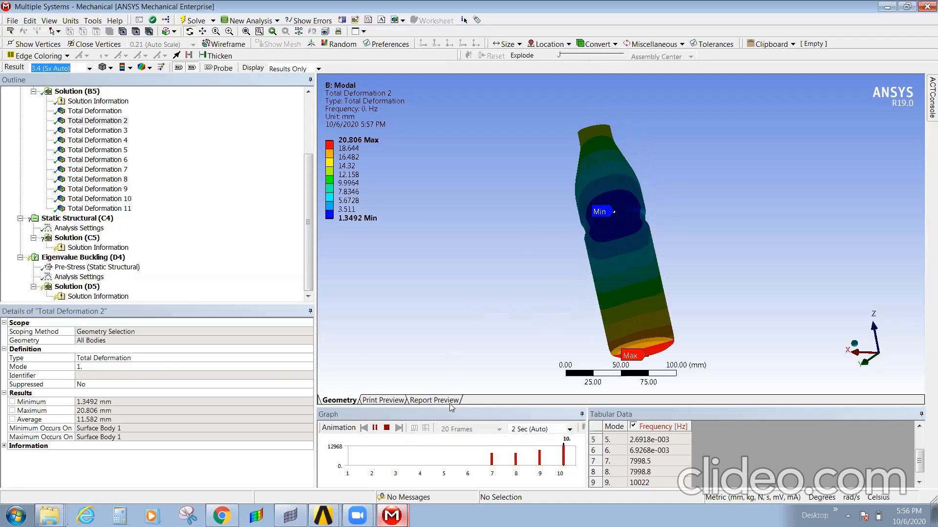
pyautogui.click(375, 429)
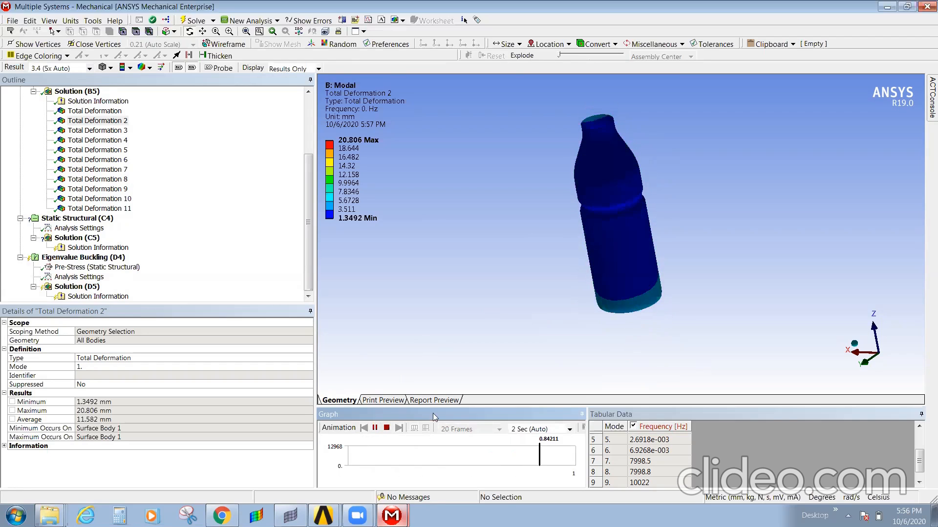
# - Add a fixed support to the Static Structural analysis
pyautogui.click(85, 219)
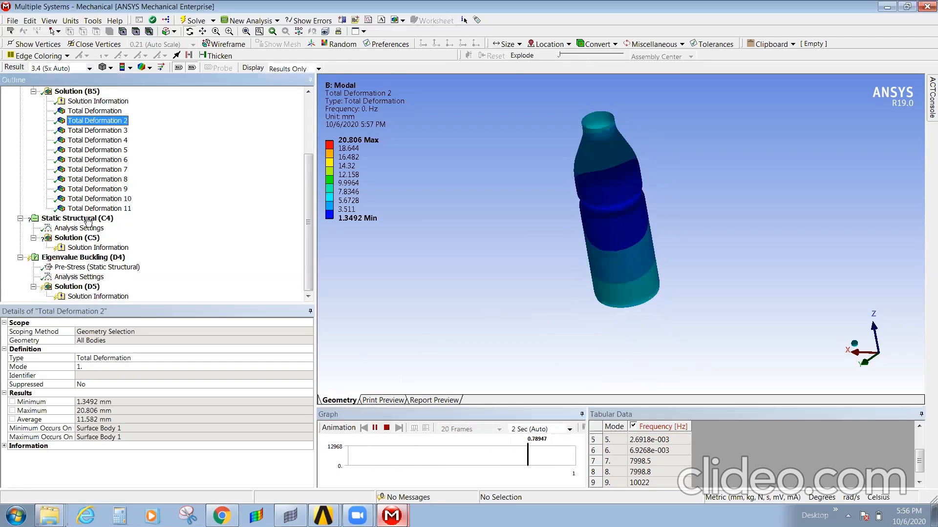
pyautogui.rightClick(87, 219)
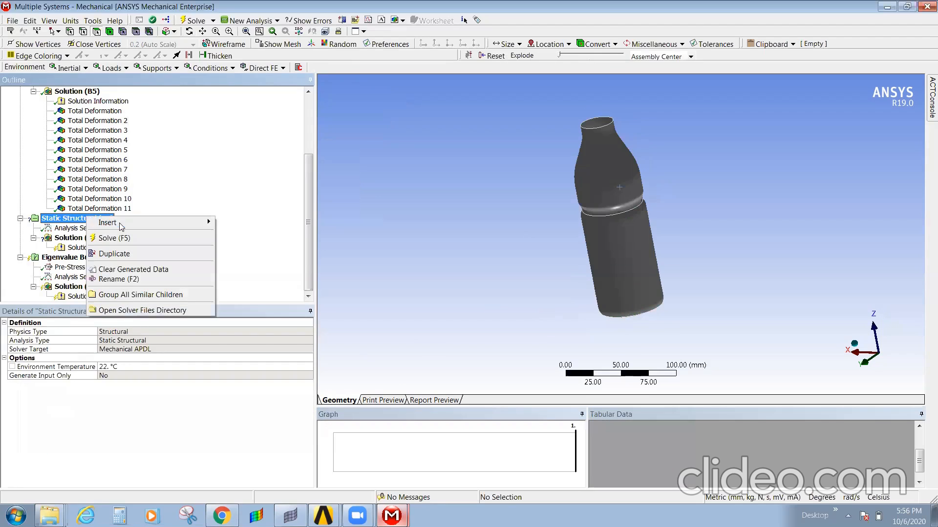
pyautogui.moveTo(123, 225)
pyautogui.click(263, 322)
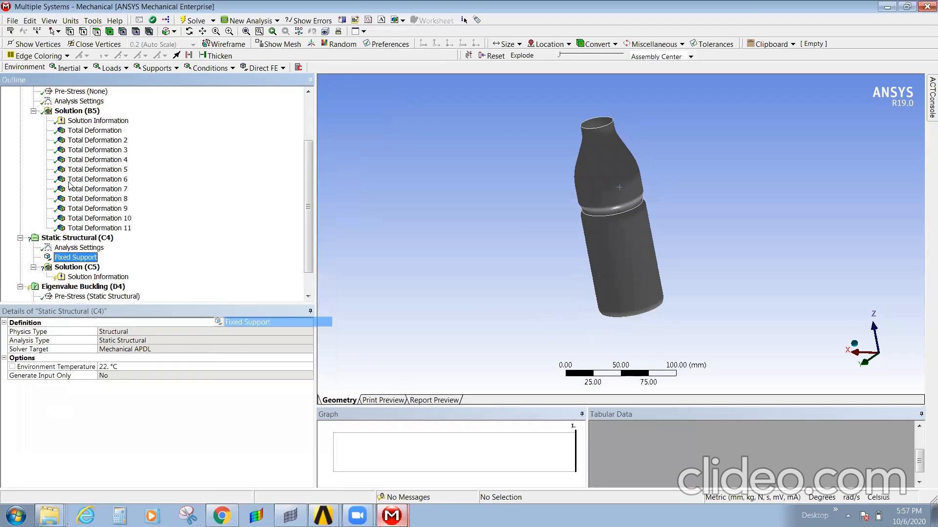
# - Add a pressure load and a force load to the Static Structural analysis
pyautogui.click(73, 237)
pyautogui.rightClick(74, 238)
pyautogui.moveTo(112, 244)
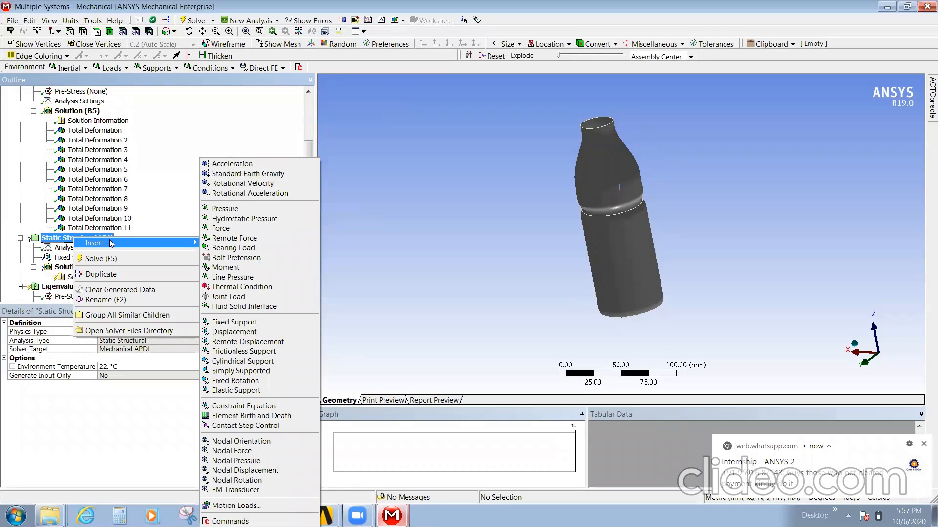
pyautogui.click(256, 210)
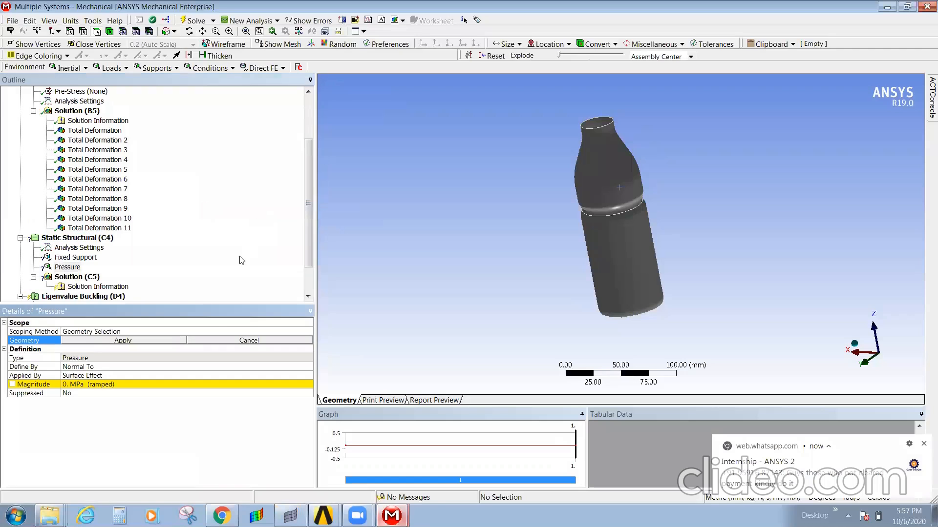
pyautogui.rightClick(96, 237)
pyautogui.moveTo(136, 246)
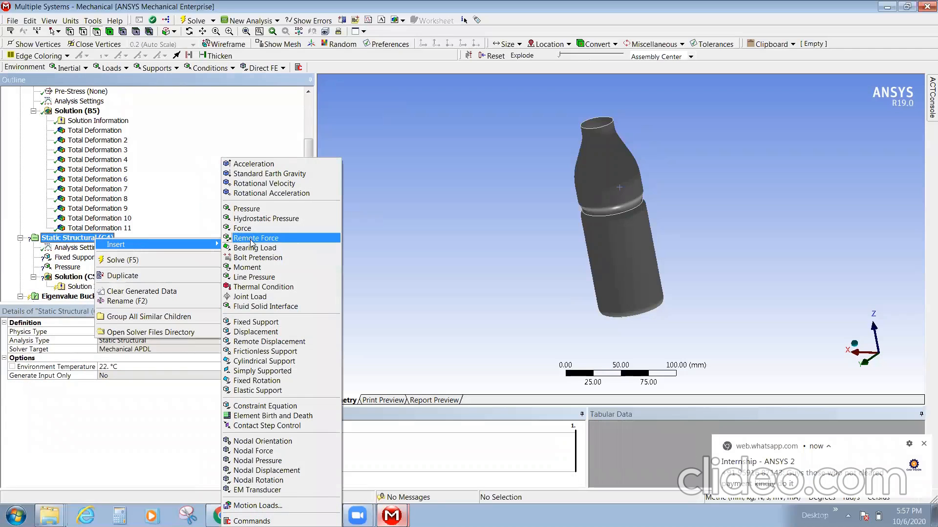
pyautogui.click(279, 229)
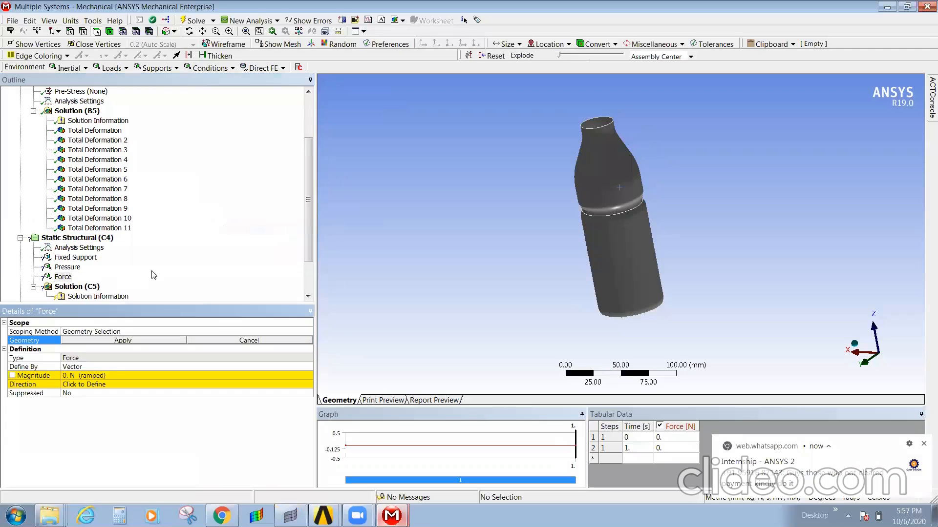
# - Scope the fixed support to the flat circular face on the bottle's underside
pyautogui.click(75, 257)
pyautogui.moveTo(576, 260); pyautogui.dragTo(552, 198, button='middle')
pyautogui.click(105, 341)
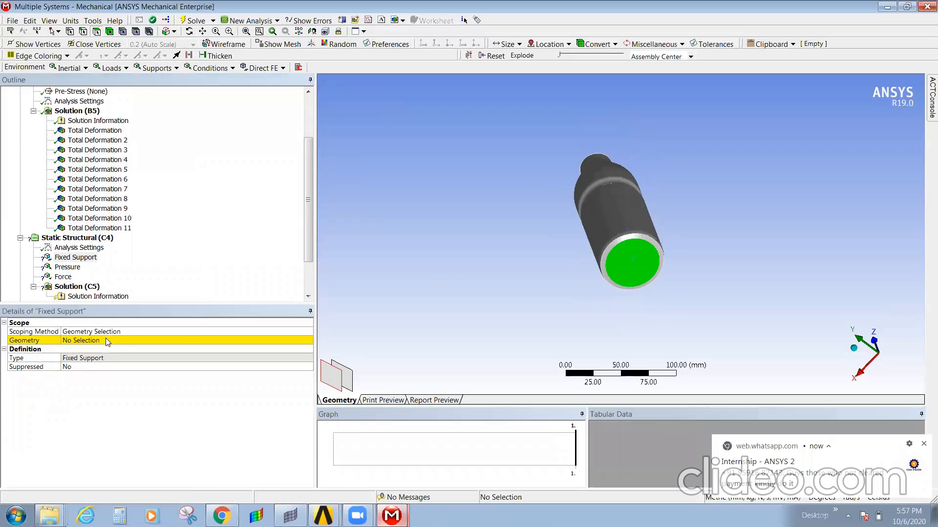
pyautogui.click(106, 341)
# - Scope the pressure load to the bottle's two outer wall faces, the lower cylindrical body and the upper body with the neck
pyautogui.moveTo(635, 342); pyautogui.dragTo(665, 345, button='middle')
pyautogui.click(62, 268)
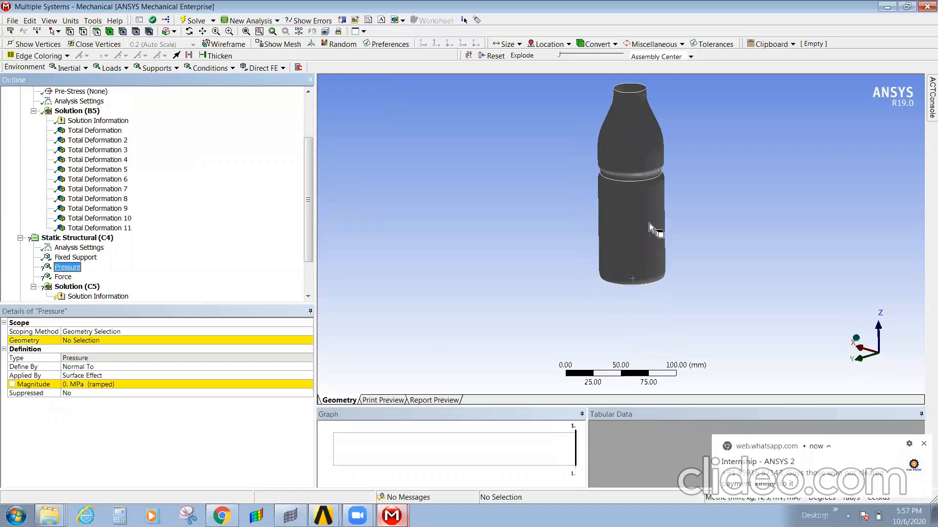
pyautogui.click(628, 213)
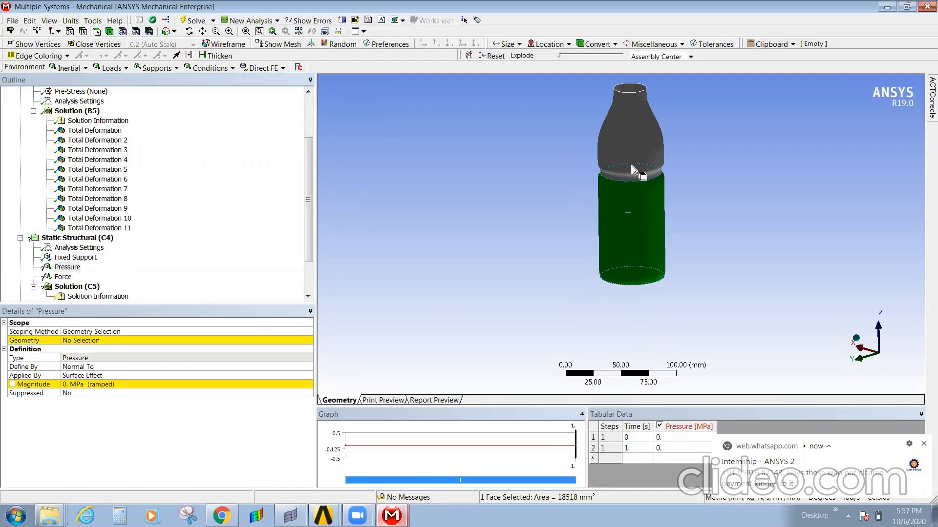
pyautogui.keyDown('ctrl'); pyautogui.click(649, 147); pyautogui.keyUp('ctrl')
pyautogui.moveTo(647, 183); pyautogui.dragTo(673, 172, button='middle')
pyautogui.click(123, 341)
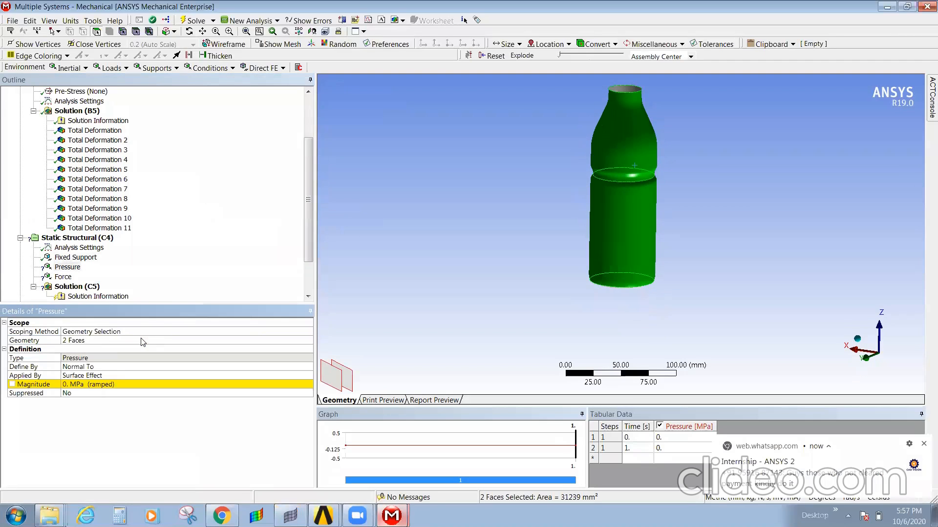
pyautogui.moveTo(652, 228); pyautogui.dragTo(585, 250, button='middle')
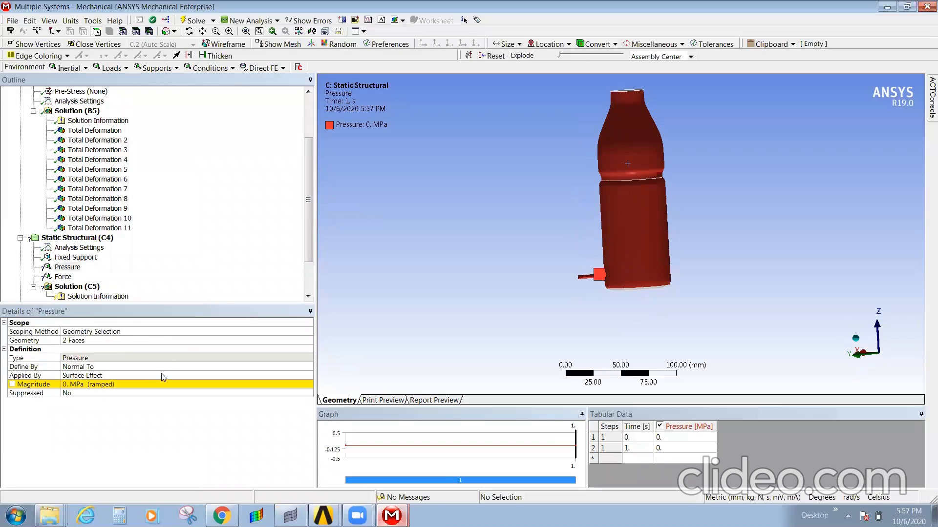
# - Try defining the pressure load by components and check the available coordinate systems
pyautogui.click(95, 367)
pyautogui.click(309, 366)
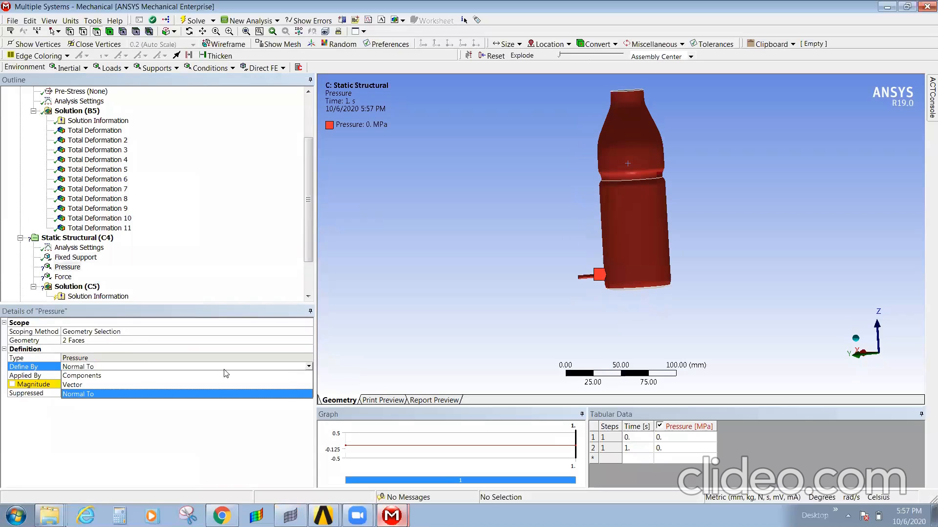
pyautogui.click(96, 377)
pyautogui.moveTo(817, 332)
pyautogui.mouseDown(button='middle')
pyautogui.moveTo(836, 359)
pyautogui.moveTo(833, 384)
pyautogui.moveTo(849, 367)
pyautogui.moveTo(830, 330)
pyautogui.moveTo(716, 314)
pyautogui.moveTo(689, 319)
pyautogui.moveTo(679, 346)
pyautogui.mouseUp(button='middle')
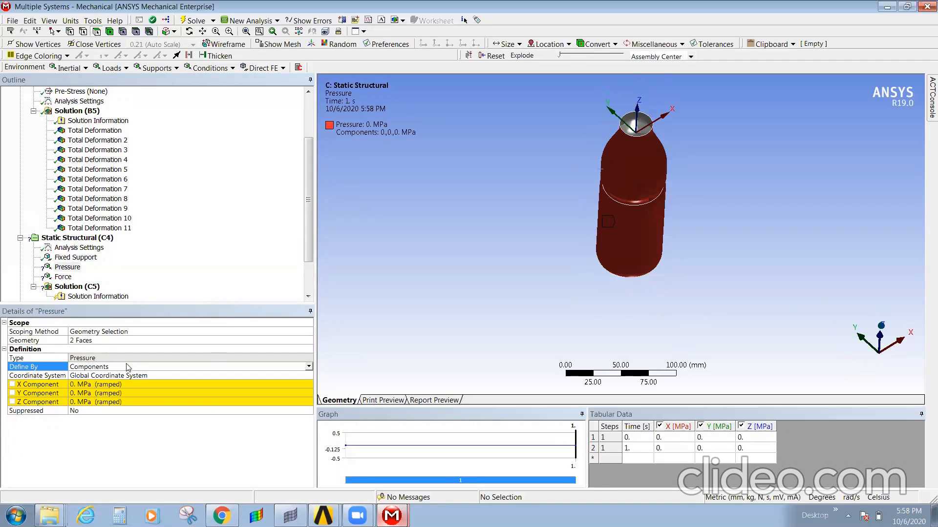
pyautogui.click(145, 374)
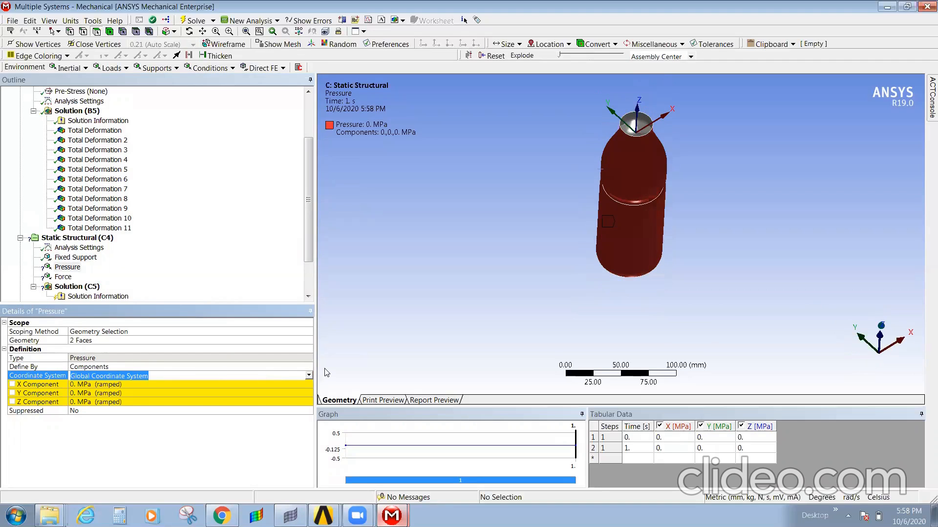
pyautogui.click(308, 370)
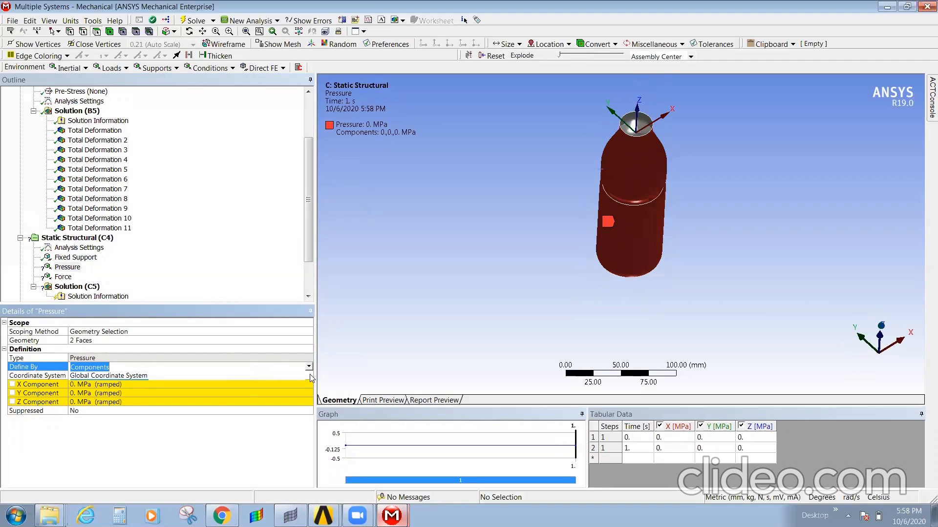
pyautogui.click(310, 375)
pyautogui.click(308, 375)
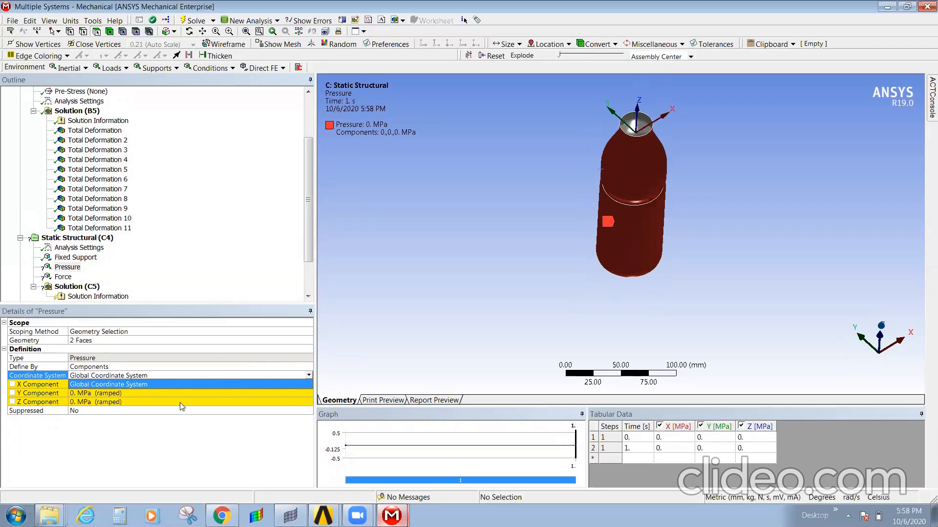
# - Return the pressure load's definition to Normal To
pyautogui.click(288, 367)
pyautogui.click(308, 367)
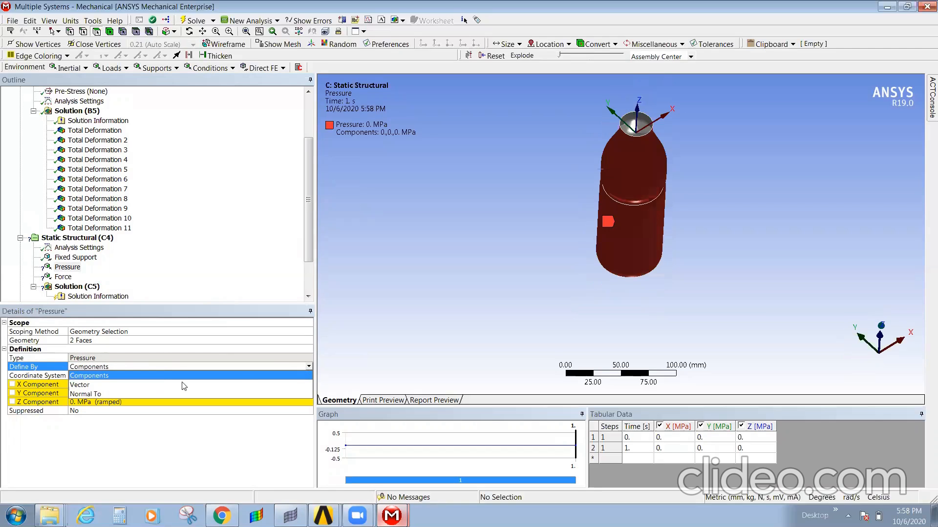
pyautogui.click(120, 383)
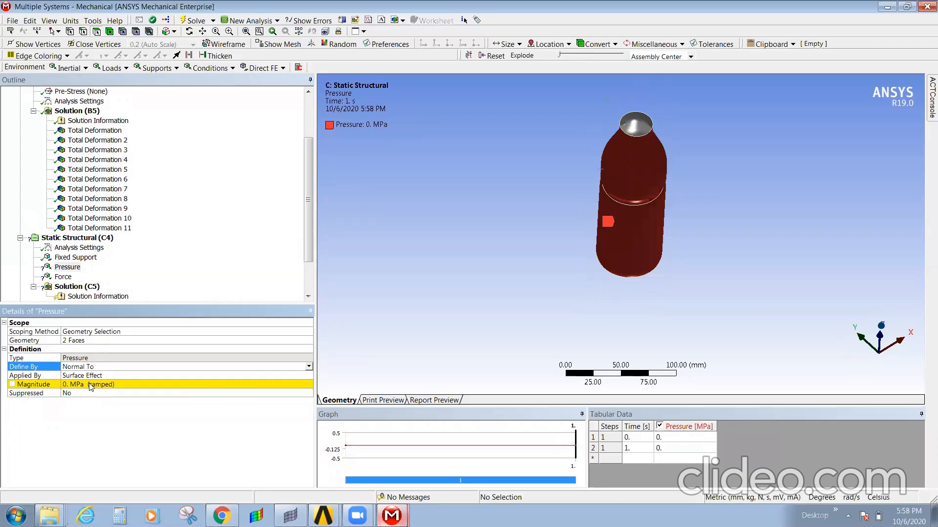
# - Set the pressure load's magnitude to -5 MPa on the bottle walls
pyautogui.click(90, 385)
pyautogui.write('-10')
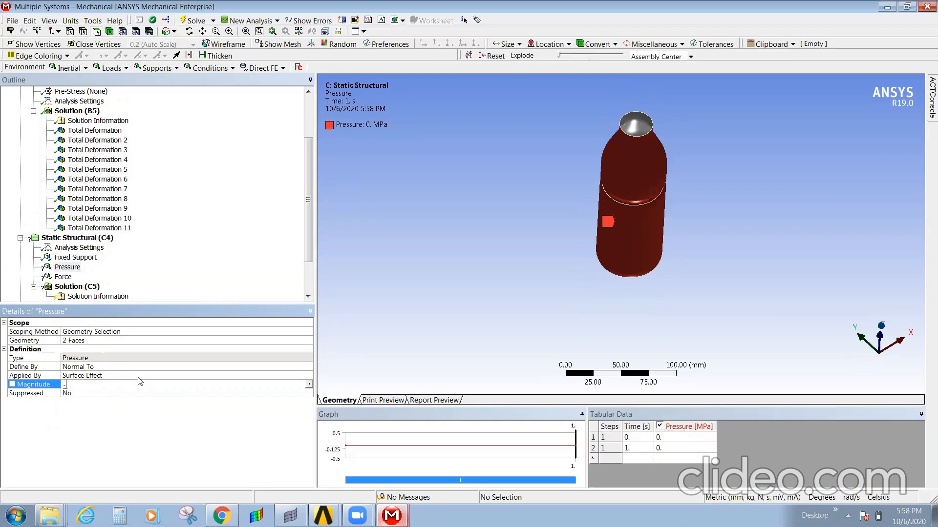
pyautogui.press('Return')
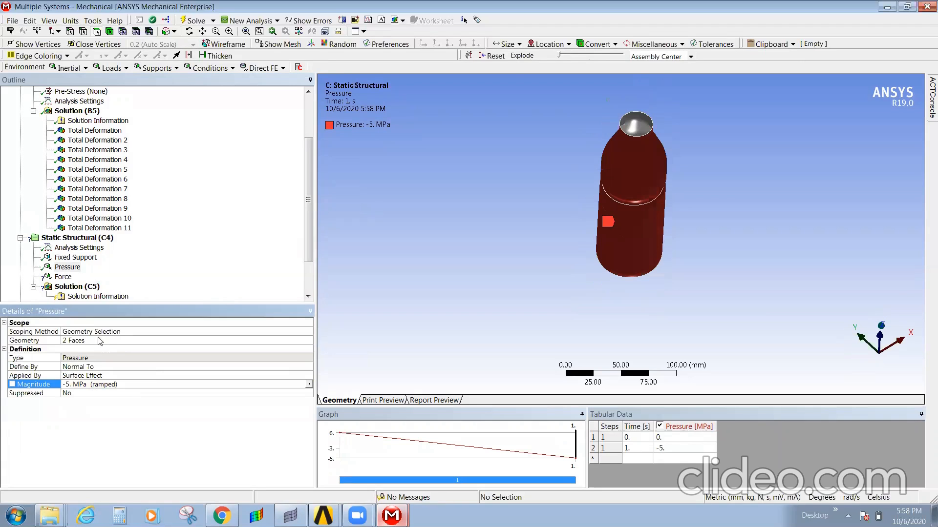
pyautogui.moveTo(711, 264); pyautogui.dragTo(616, 202, button='middle')
pyautogui.scroll(3, 596, 250)
pyautogui.scroll(-2, 617, 202)
pyautogui.moveTo(652, 161); pyautogui.dragTo(488, 191, button='middle')
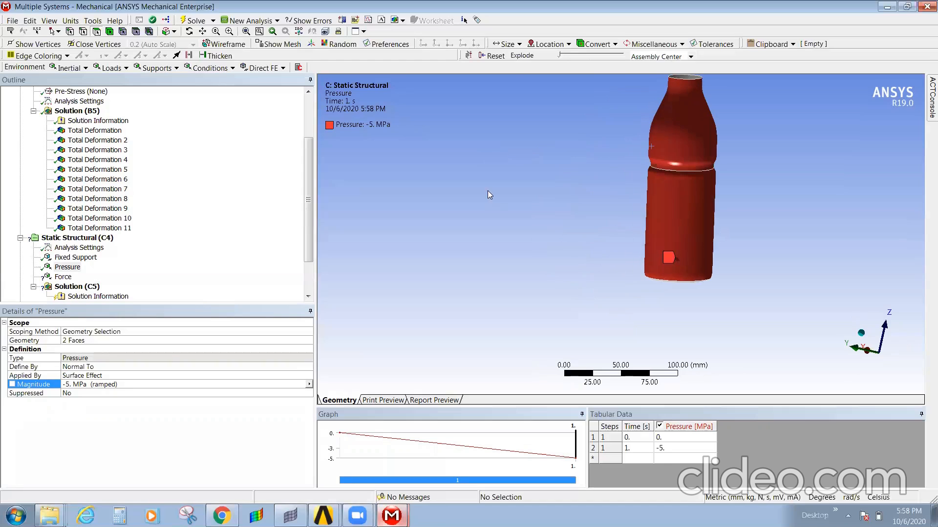
# - Scope the force load to the circular rim edge at the bottle's neck opening
pyautogui.click(63, 277)
pyautogui.scroll(-2, 630, 278)
pyautogui.moveTo(731, 223); pyautogui.dragTo(705, 238, button='middle')
pyautogui.keyDown('ctrl'); pyautogui.moveTo(681, 274); pyautogui.dragTo(561, 315, button='middle'); pyautogui.keyUp('ctrl')
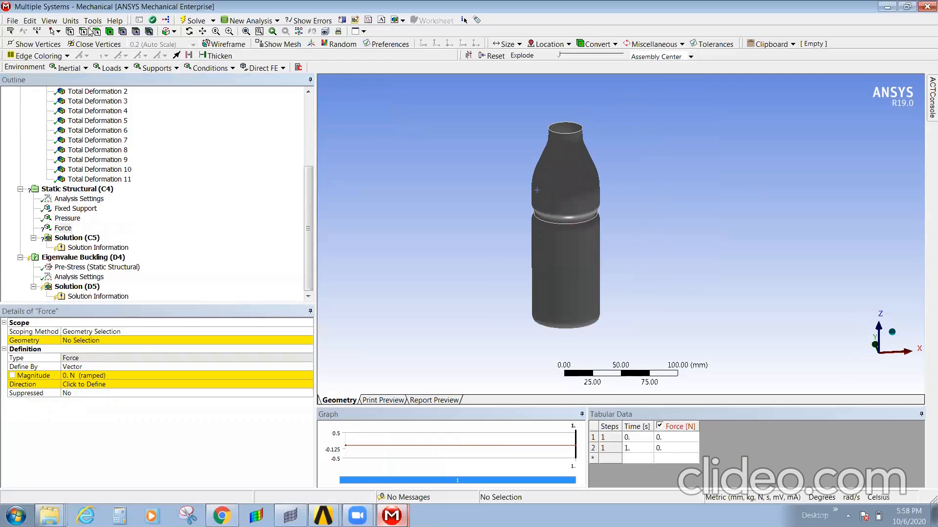
pyautogui.click(566, 126)
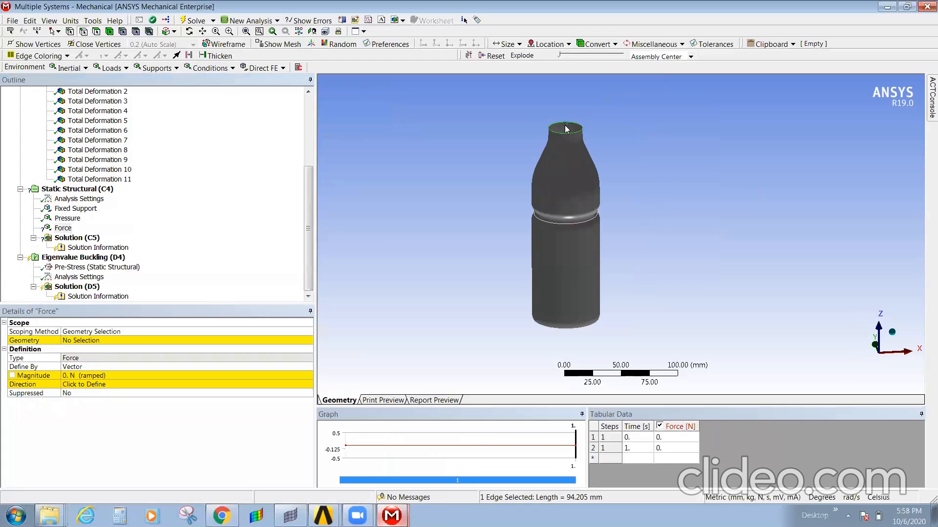
pyautogui.click(89, 342)
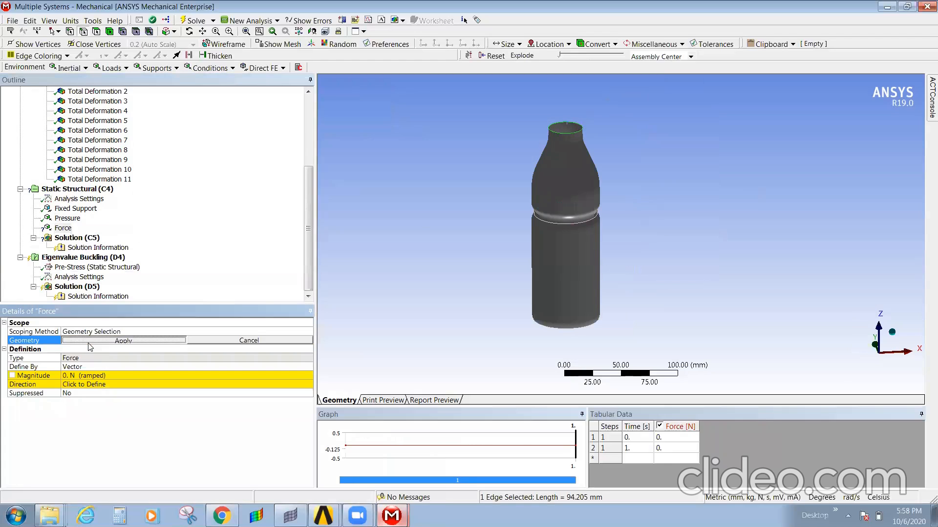
pyautogui.click(89, 342)
# - Define the force by components in the global coordinate system, with a Z component of -100 N
pyautogui.click(103, 366)
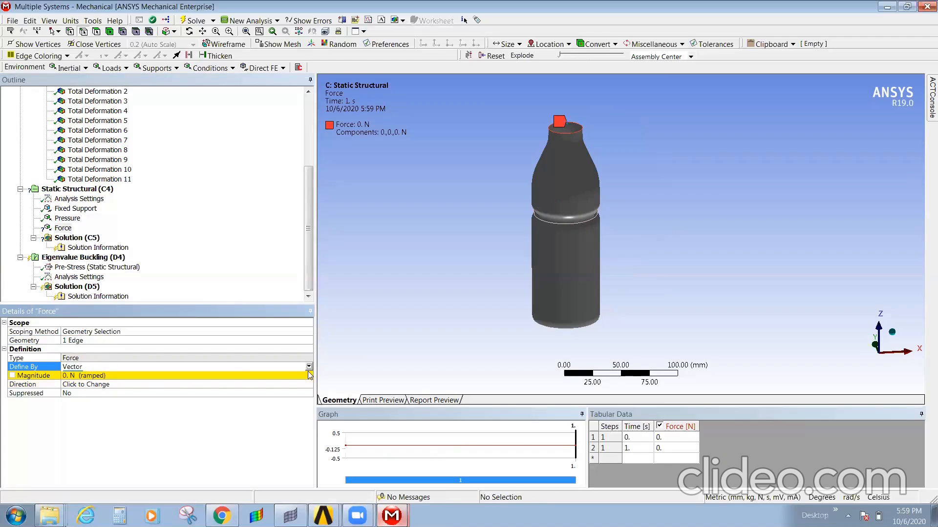
pyautogui.click(308, 366)
pyautogui.click(164, 382)
pyautogui.moveTo(857, 345); pyautogui.dragTo(854, 331, button='middle')
pyautogui.click(94, 404)
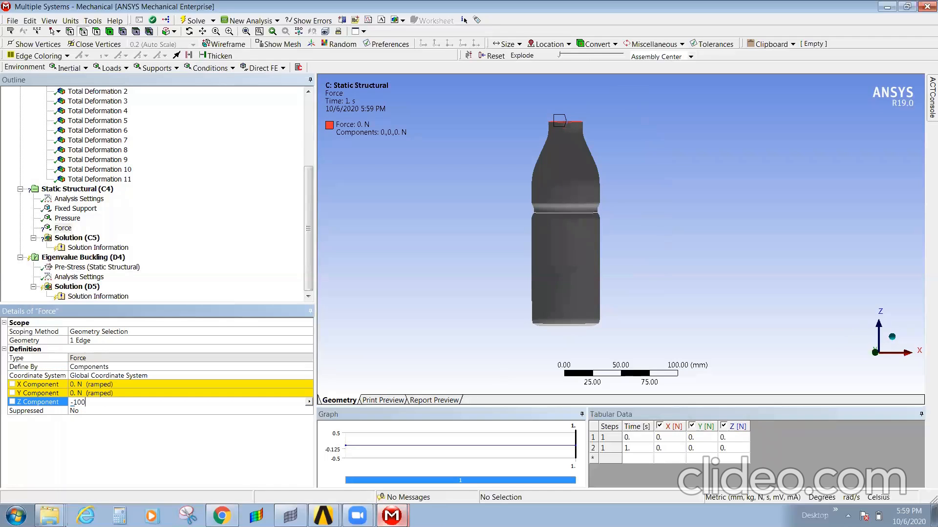
pyautogui.write('-100')
pyautogui.press('Return')
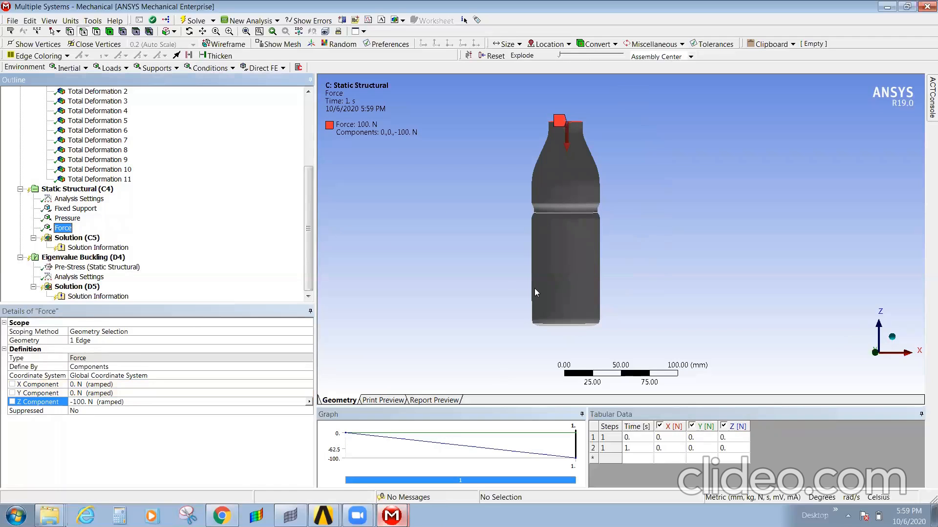
# - Set the force's Z component to -10 N
pyautogui.click(141, 402)
pyautogui.write('-10')
pyautogui.press('Return')
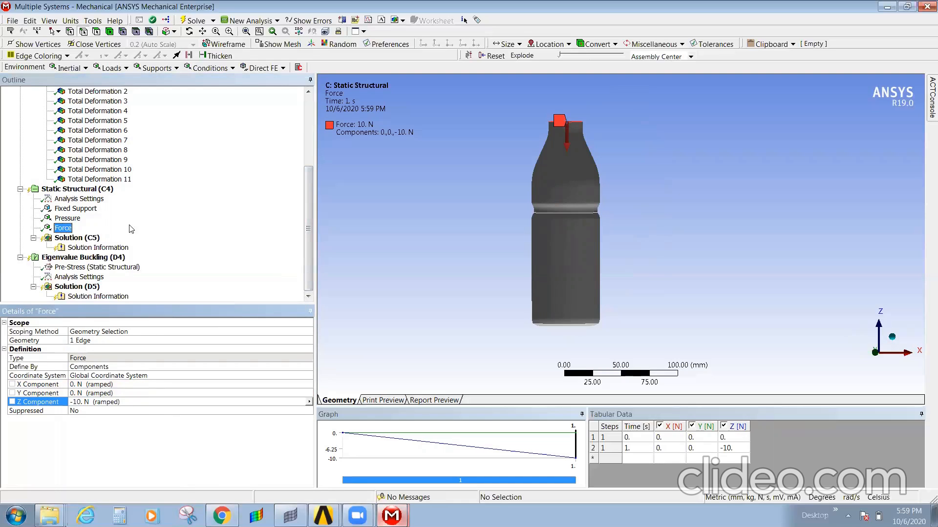
# - Add a total deformation result to the static structural solution
pyautogui.click(72, 238)
pyautogui.rightClick(72, 238)
pyautogui.moveTo(78, 239)
pyautogui.moveTo(240, 239)
pyautogui.click(318, 241)
pyautogui.click(82, 238)
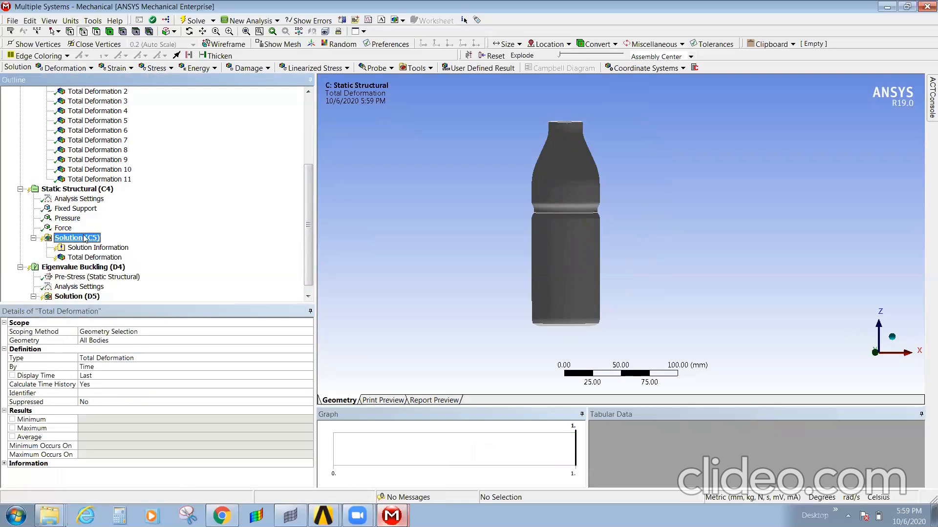
pyautogui.rightClick(82, 238)
pyautogui.moveTo(195, 241)
pyautogui.moveTo(234, 254)
pyautogui.click(346, 260)
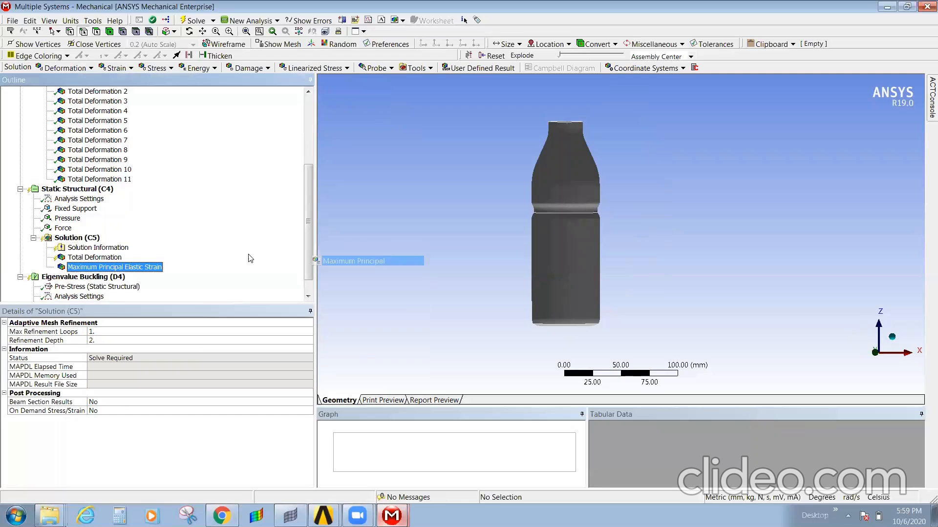
pyautogui.rightClick(104, 266)
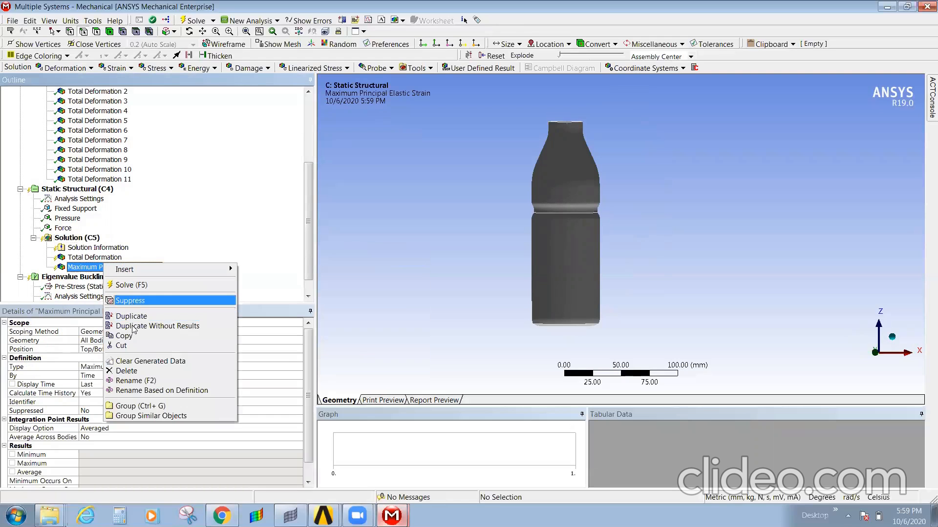
pyautogui.click(127, 370)
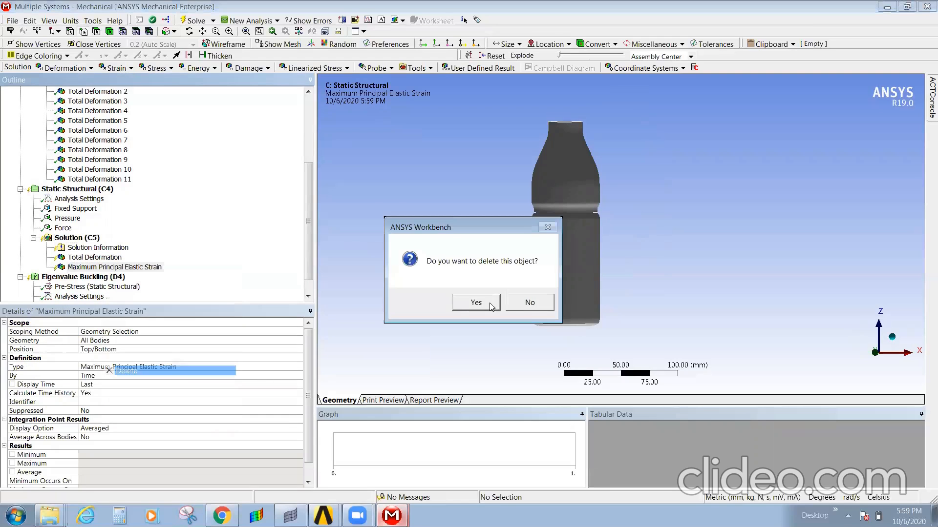
pyautogui.click(476, 303)
# - Add equivalent elastic strain and equivalent (von Mises) stress results to the static structural solution
pyautogui.click(94, 238)
pyautogui.rightClick(93, 238)
pyautogui.moveTo(146, 243)
pyautogui.moveTo(288, 253)
pyautogui.click(366, 251)
pyautogui.click(86, 239)
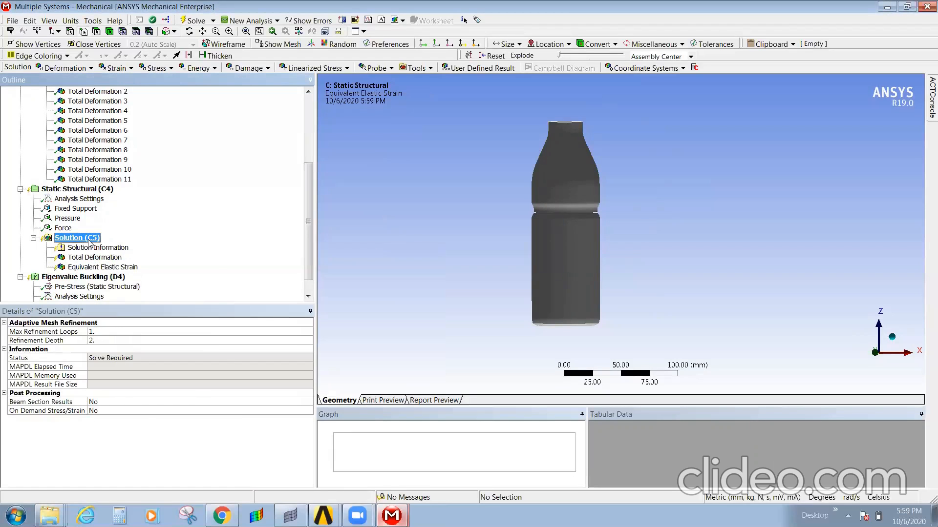
pyautogui.rightClick(86, 238)
pyautogui.moveTo(146, 246)
pyautogui.moveTo(278, 265)
pyautogui.click(342, 266)
# - Solve the static structural analysis with the deformation, strain and stress results
pyautogui.click(90, 238)
pyautogui.rightClick(91, 238)
pyautogui.click(120, 257)
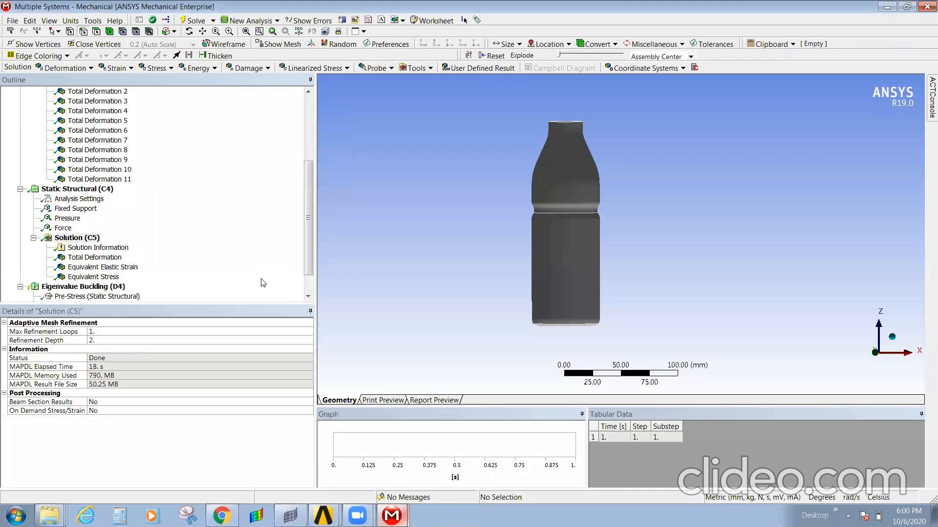
# - Display the static total deformation, first at 0.5x auto scale and finally at 1.0 true scale
pyautogui.click(107, 258)
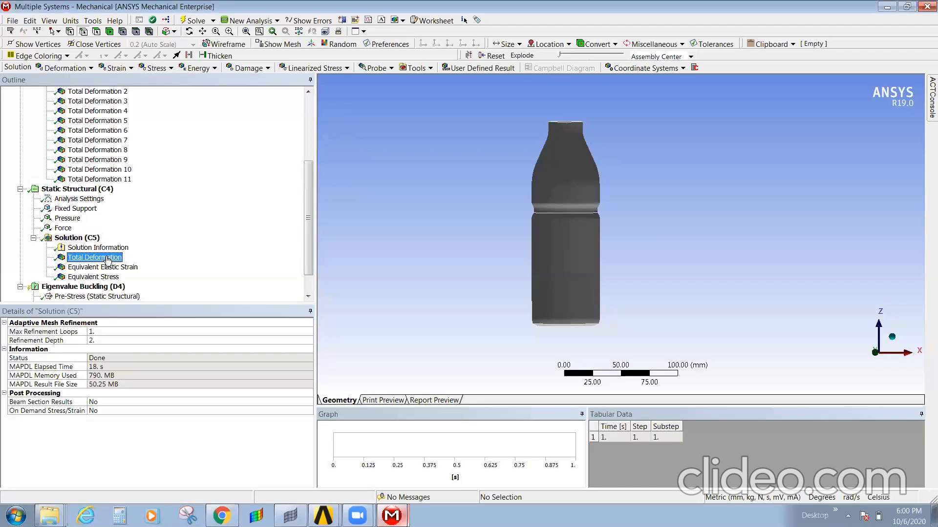
pyautogui.moveTo(556, 335); pyautogui.dragTo(548, 335)
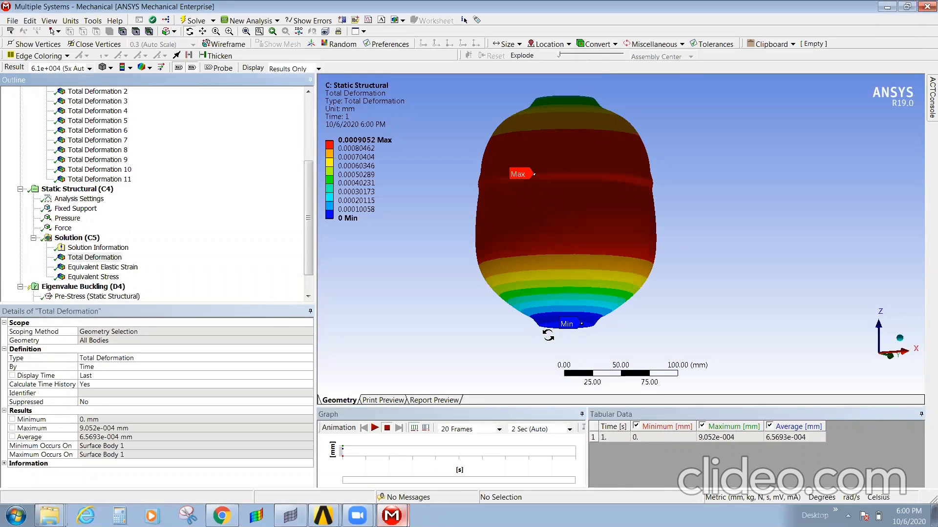
pyautogui.click(89, 69)
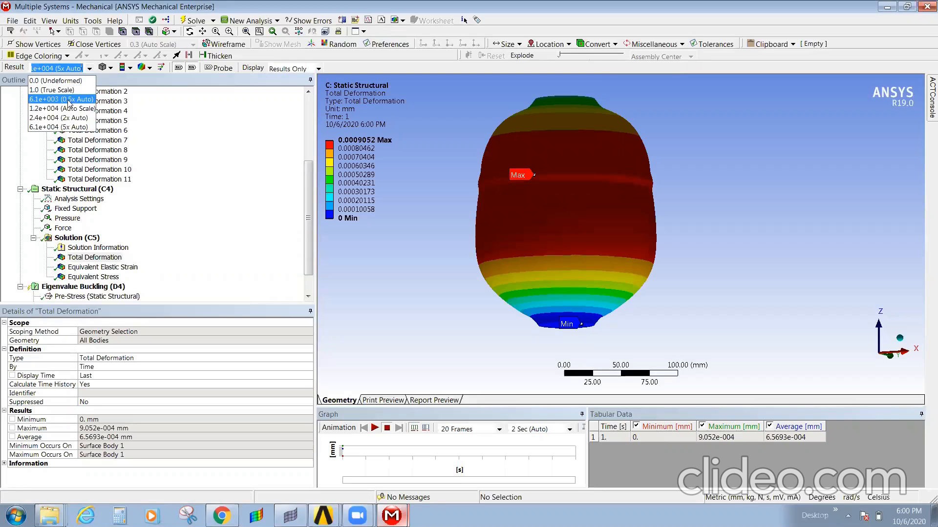
pyautogui.click(68, 99)
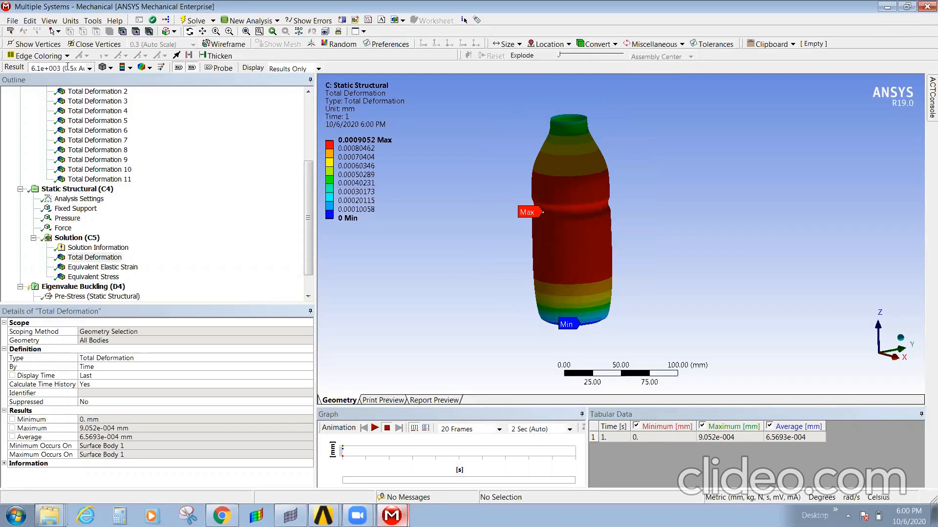
pyautogui.click(90, 69)
pyautogui.click(54, 89)
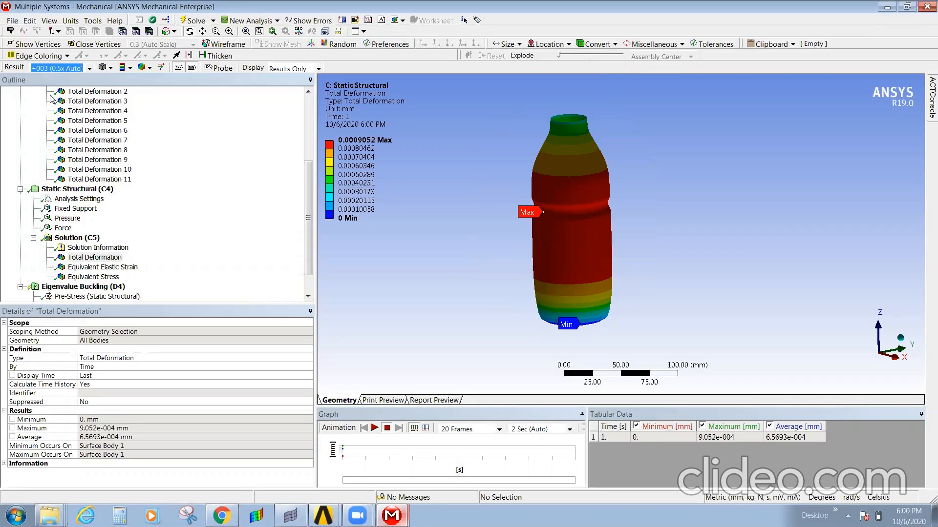
pyautogui.moveTo(646, 267); pyautogui.dragTo(665, 214)
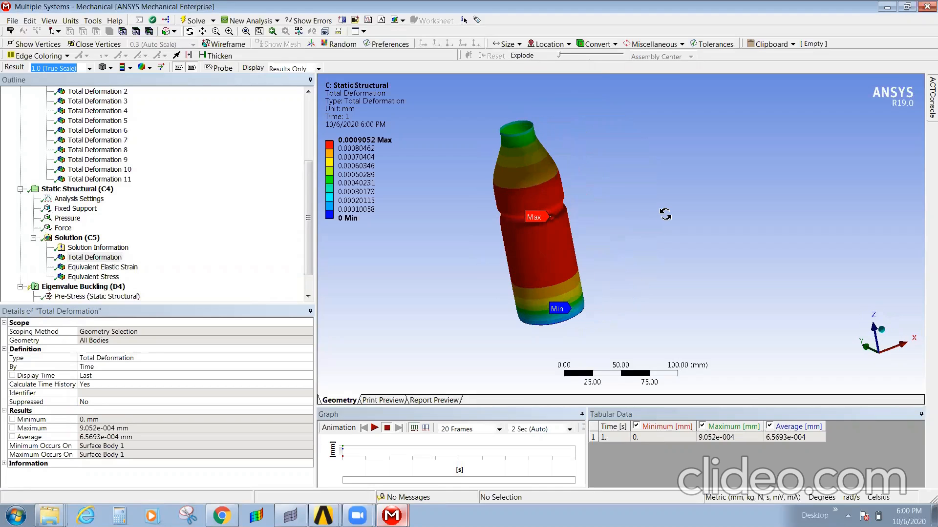
# - Examine the equivalent elastic strain and equivalent stress contours on the bottle
pyautogui.click(88, 268)
pyautogui.click(93, 277)
pyautogui.moveTo(488, 263); pyautogui.dragTo(561, 254)
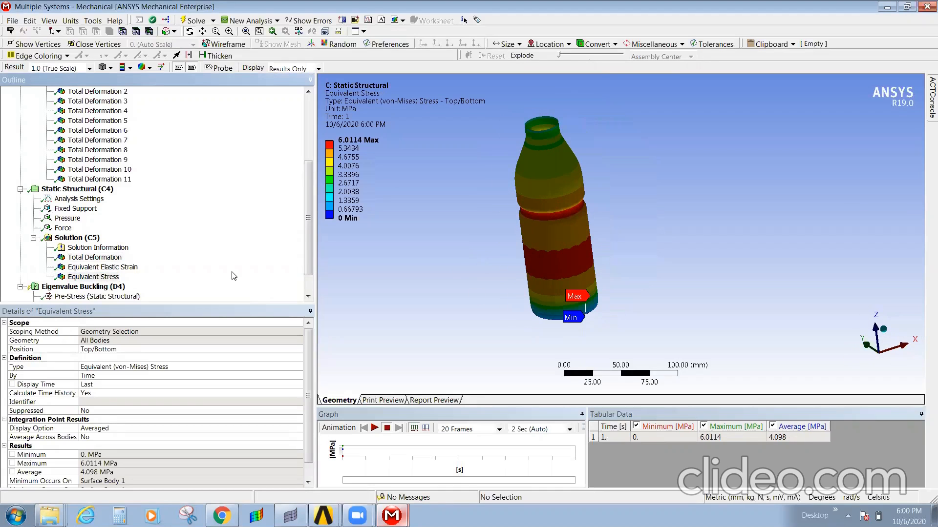
# - Change the Z component of the force on the neck rim to -20 N
pyautogui.scroll(-1, 231, 272)
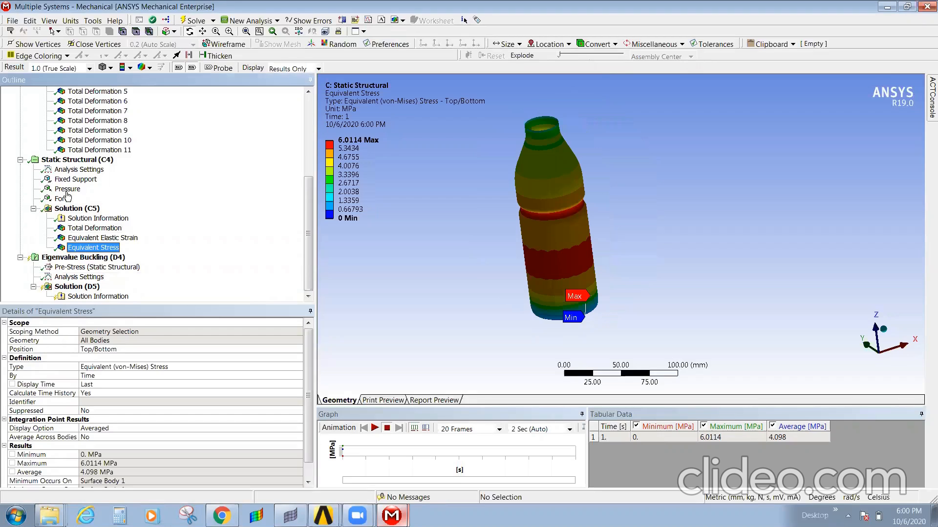
pyautogui.click(63, 199)
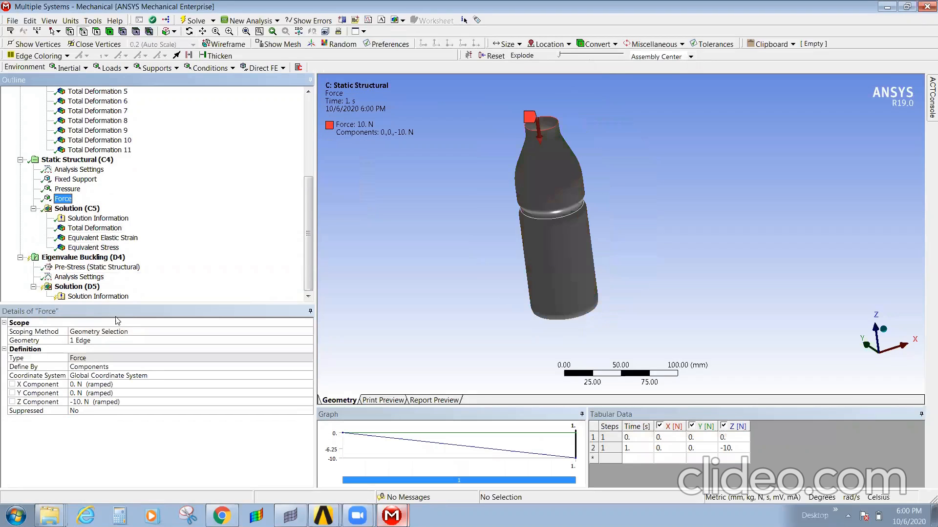
pyautogui.click(78, 401)
pyautogui.write('2')
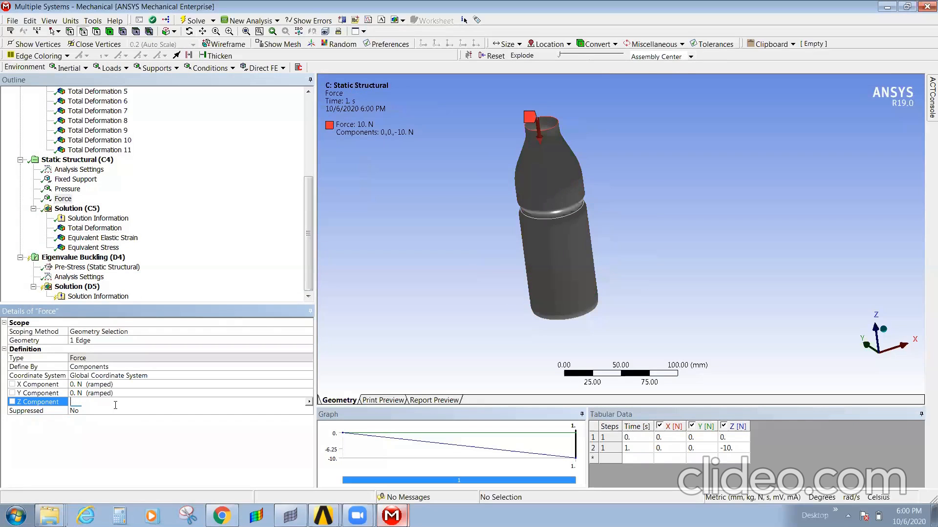
pyautogui.write('0')
pyautogui.press('Return')
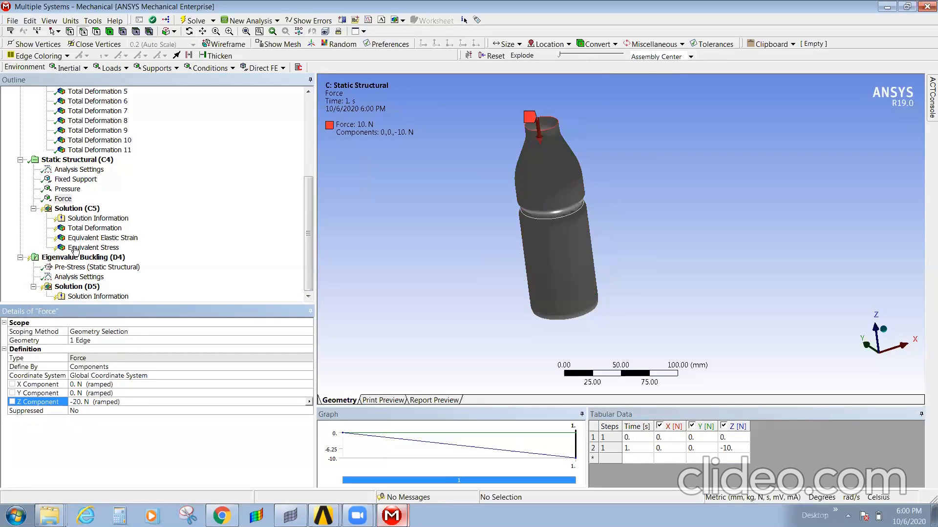
# - Change the pressure load's magnitude to -50 MPa
pyautogui.click(67, 189)
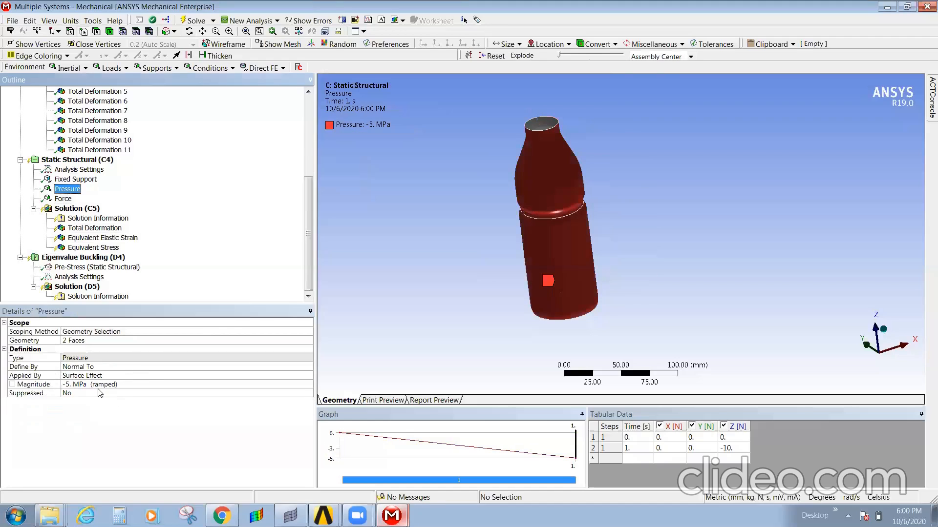
pyautogui.click(78, 386)
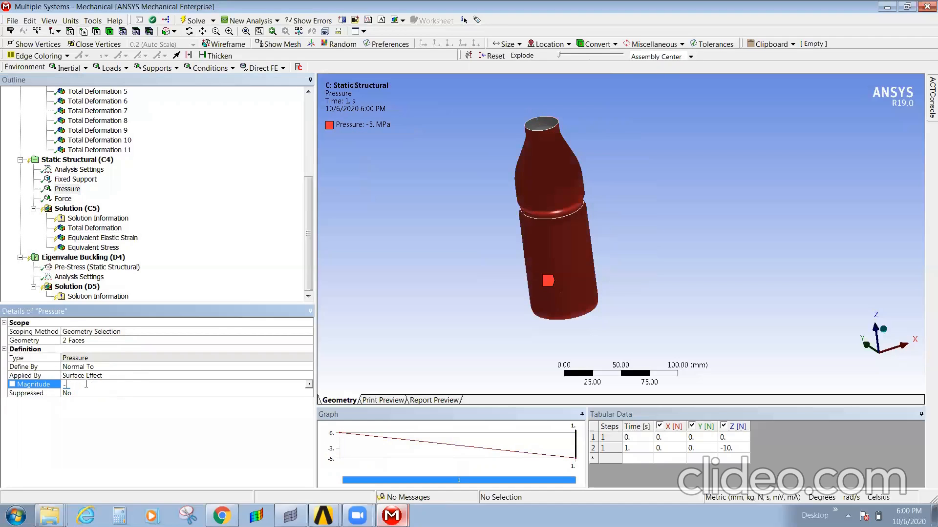
pyautogui.write('-50')
pyautogui.press('Return')
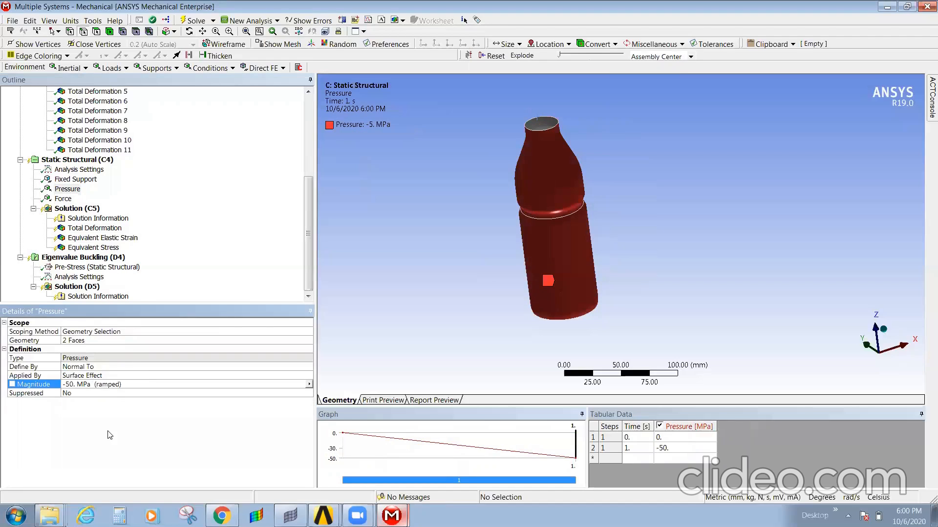
# - Solve the static structural analysis again with the modified force and pressure
pyautogui.click(73, 209)
pyautogui.rightClick(73, 209)
pyautogui.click(112, 230)
# - Set the eigenvalue buckling analysis to find a maximum of 6 modes
pyautogui.click(79, 277)
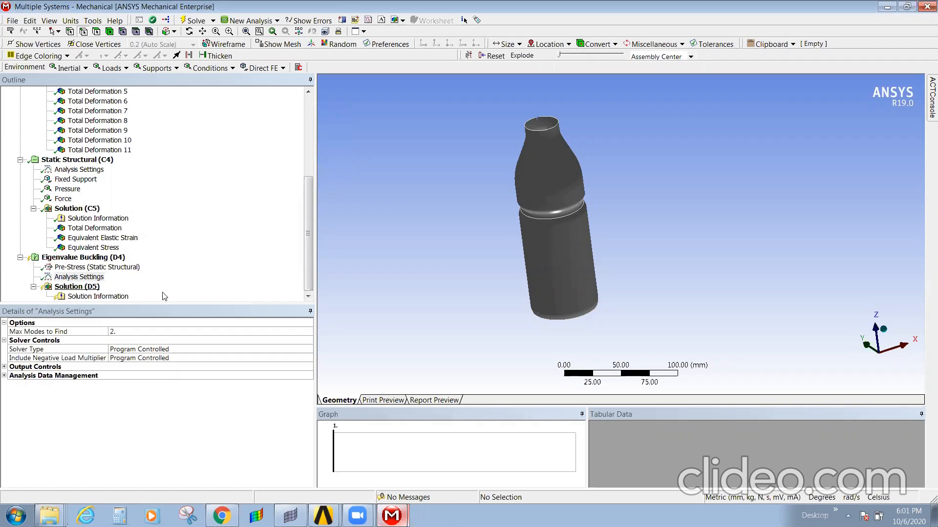
pyautogui.click(78, 277)
pyautogui.click(243, 333)
pyautogui.write('6')
pyautogui.click(68, 278)
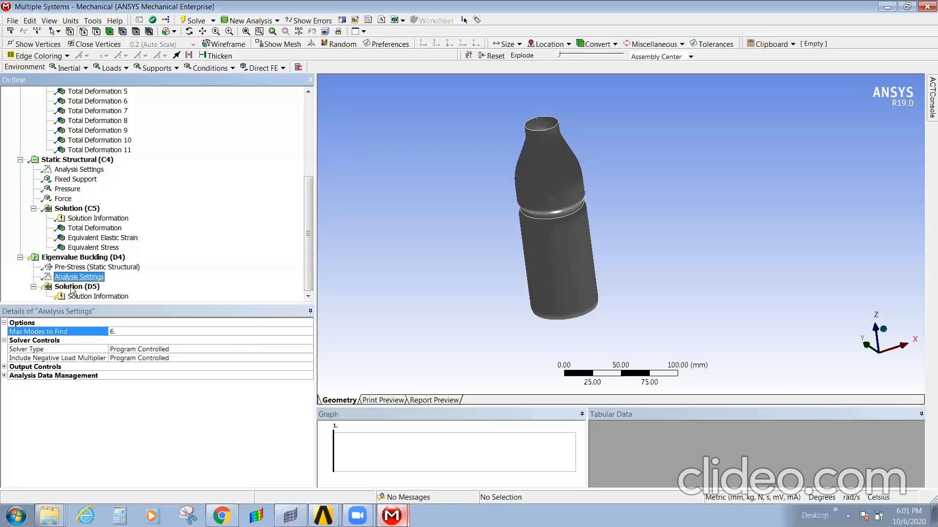
pyautogui.rightClick(66, 281)
pyautogui.click(168, 272)
# - Add a total deformation result to the eigenvalue buckling solution
pyautogui.rightClick(78, 288)
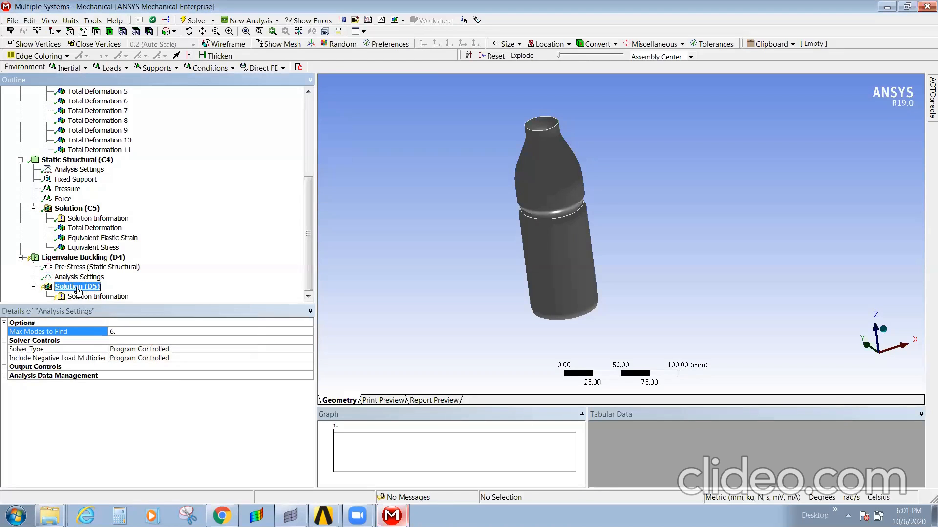
pyautogui.moveTo(126, 294)
pyautogui.moveTo(242, 294)
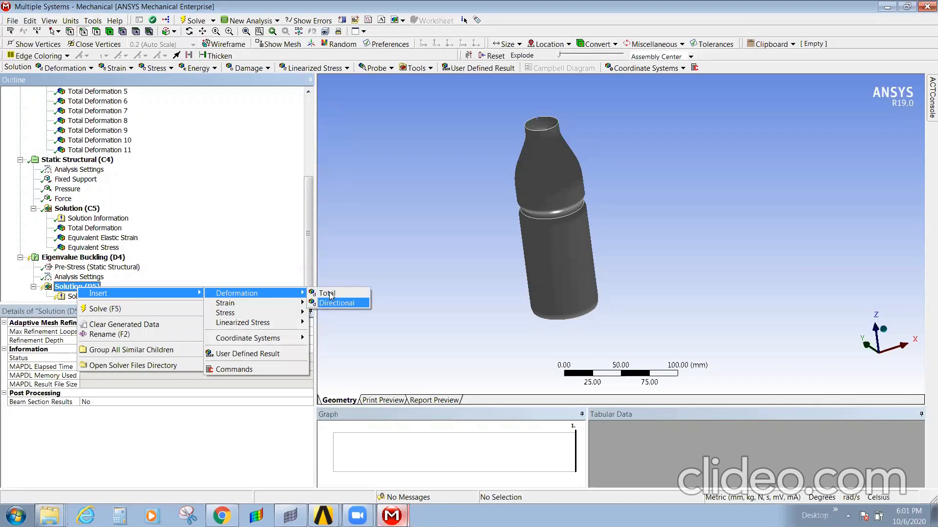
pyautogui.click(325, 293)
# - Solve the eigenvalue buckling analysis
pyautogui.click(84, 279)
pyautogui.rightClick(84, 278)
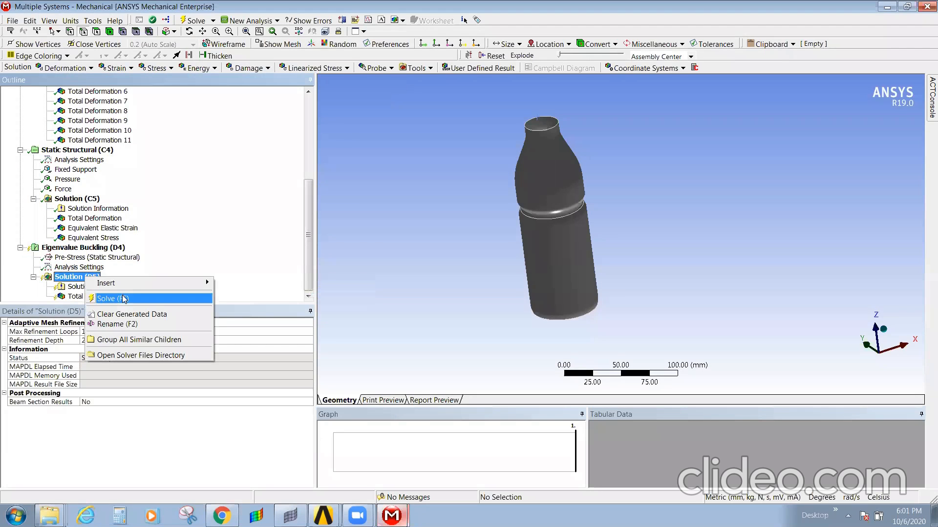
pyautogui.click(123, 297)
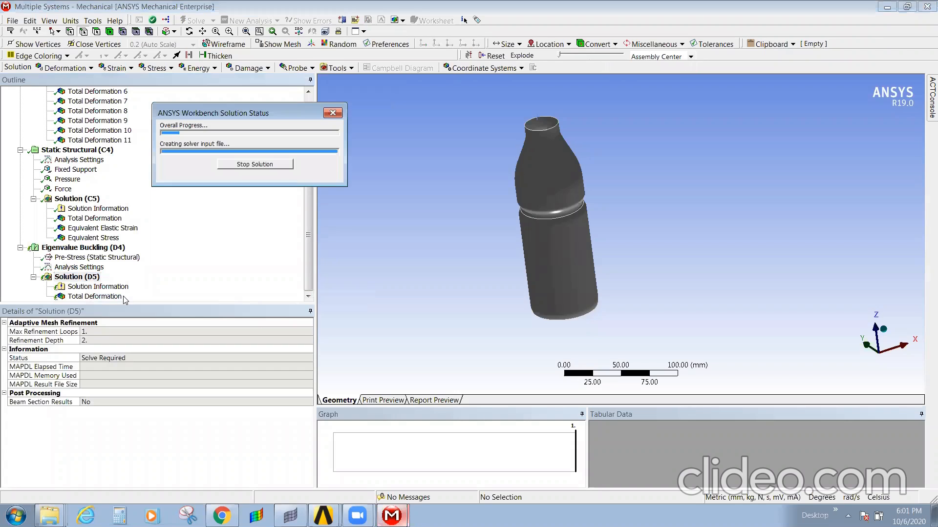
# - Review the static structural total deformation and equivalent stress results on the bottle while the buckling analysis solves
pyautogui.click(99, 221)
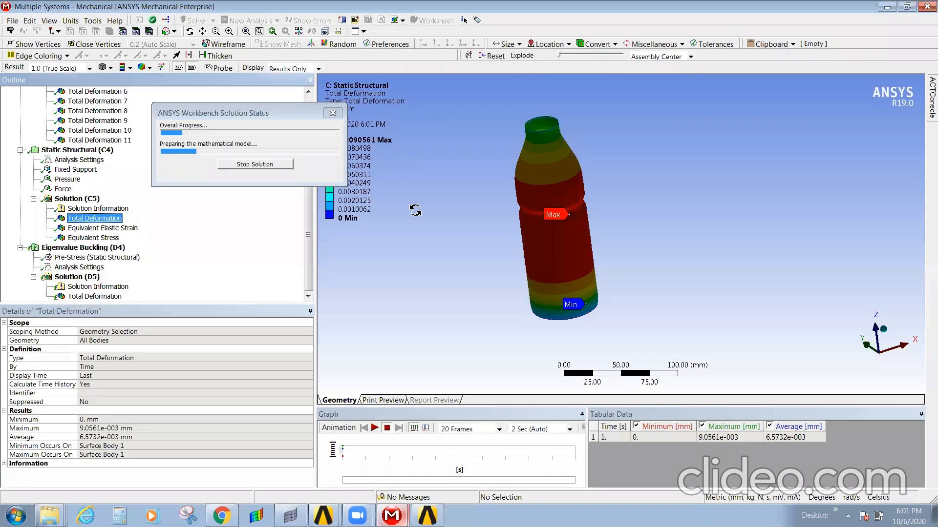
pyautogui.moveTo(243, 106); pyautogui.dragTo(137, 98)
pyautogui.click(96, 237)
pyautogui.moveTo(549, 228); pyautogui.dragTo(551, 224, button='middle')
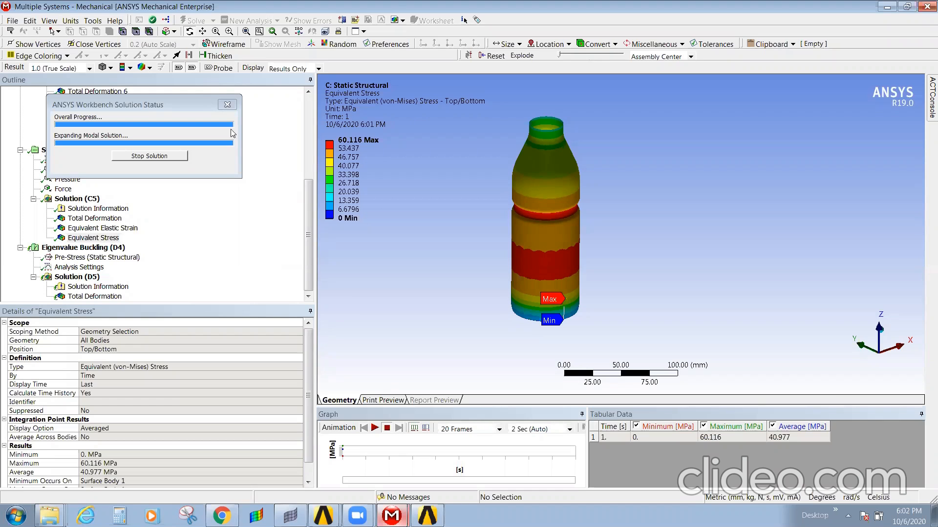
pyautogui.click(173, 104)
pyautogui.moveTo(172, 104); pyautogui.dragTo(373, 108)
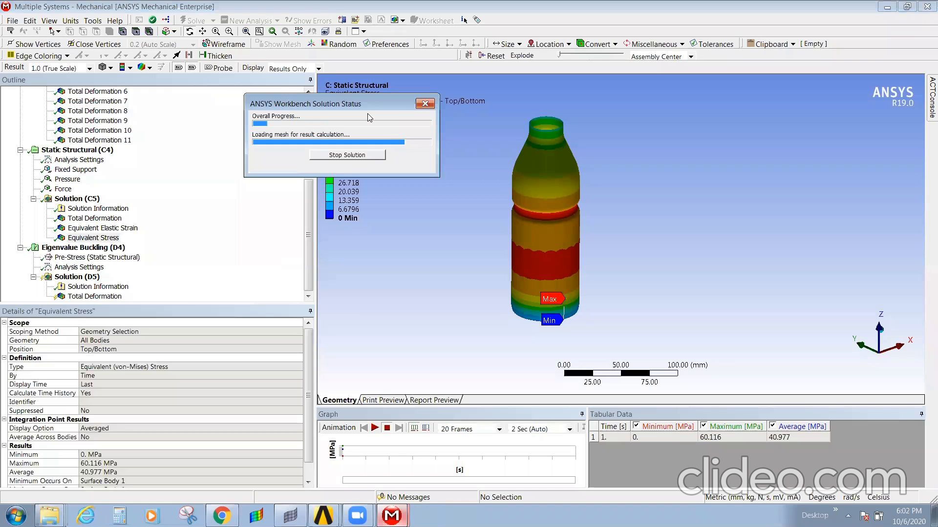
# - Examine the total deformation of the first buckling mode and the load multipliers of all six modes
pyautogui.click(94, 296)
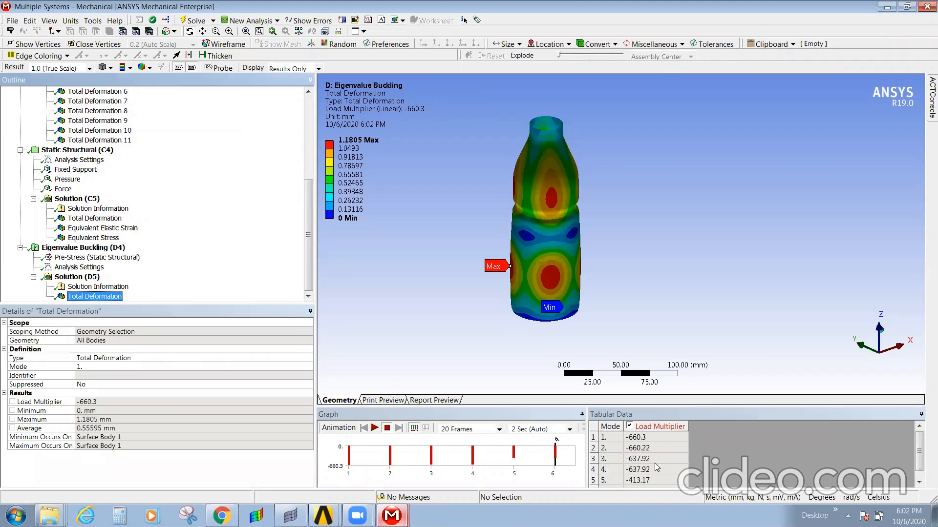
pyautogui.scroll(-1, 664, 474)
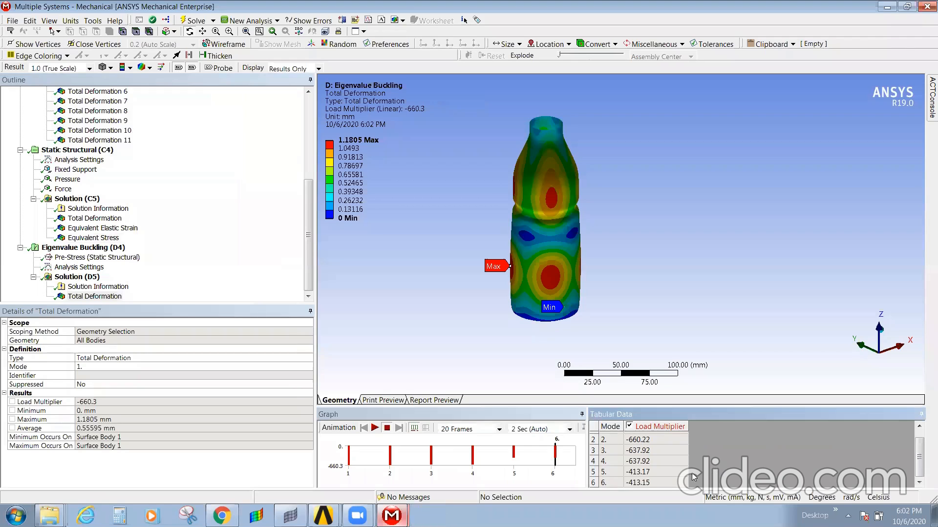
pyautogui.scroll(1, 660, 477)
pyautogui.scroll(-1, 660, 477)
pyautogui.moveTo(514, 288); pyautogui.dragTo(488, 259, button='middle')
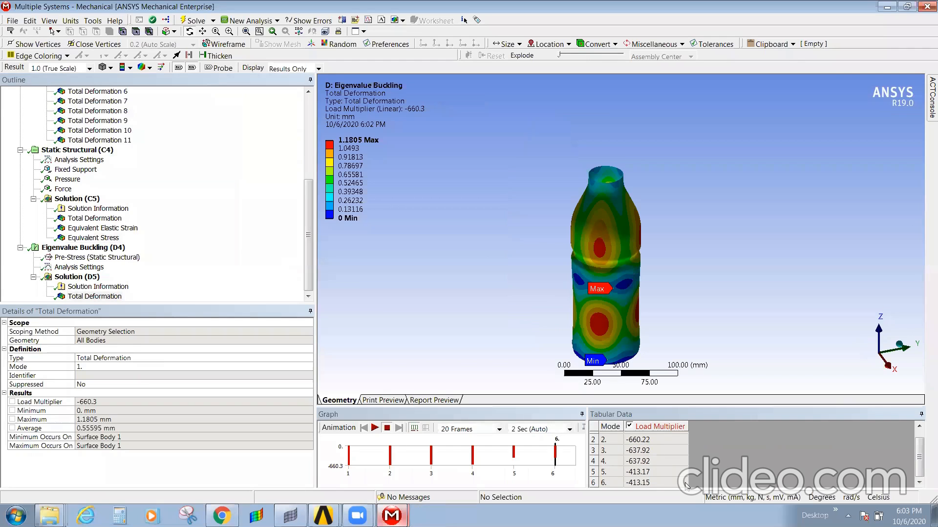
pyautogui.scroll(1, 671, 464)
pyautogui.scroll(2, 671, 463)
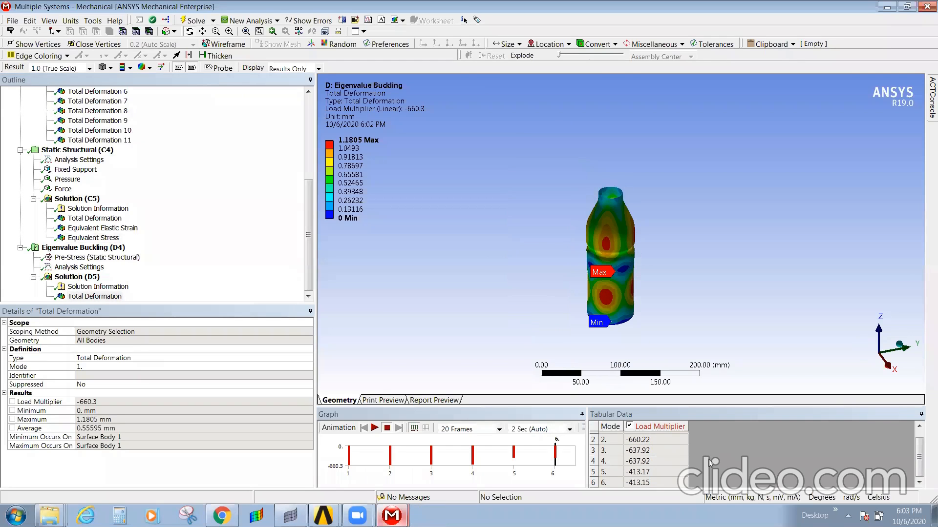
# - Set the eigenvalue buckling analysis to find a maximum of 20 modes
pyautogui.click(79, 268)
pyautogui.click(176, 336)
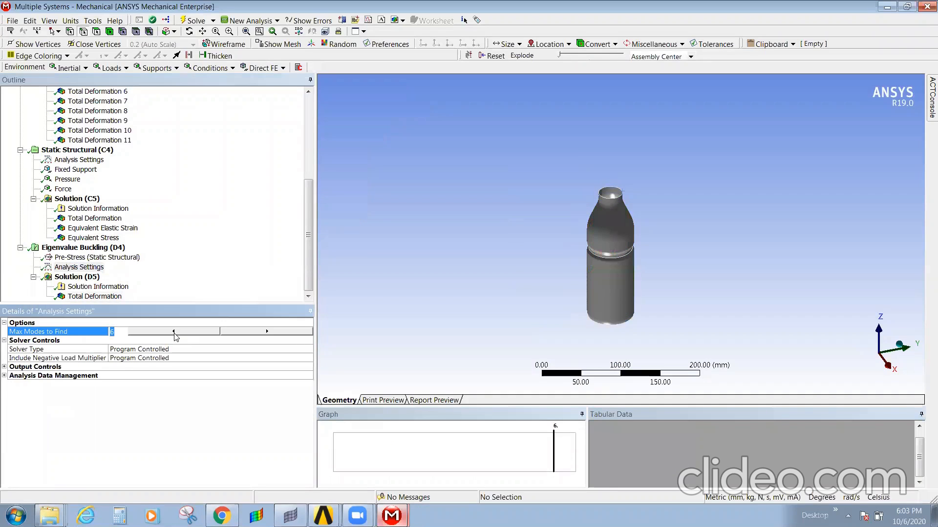
pyautogui.write('15')
pyautogui.press('BackSpace')
pyautogui.press('BackSpace')
pyautogui.write('20')
pyautogui.press('Return')
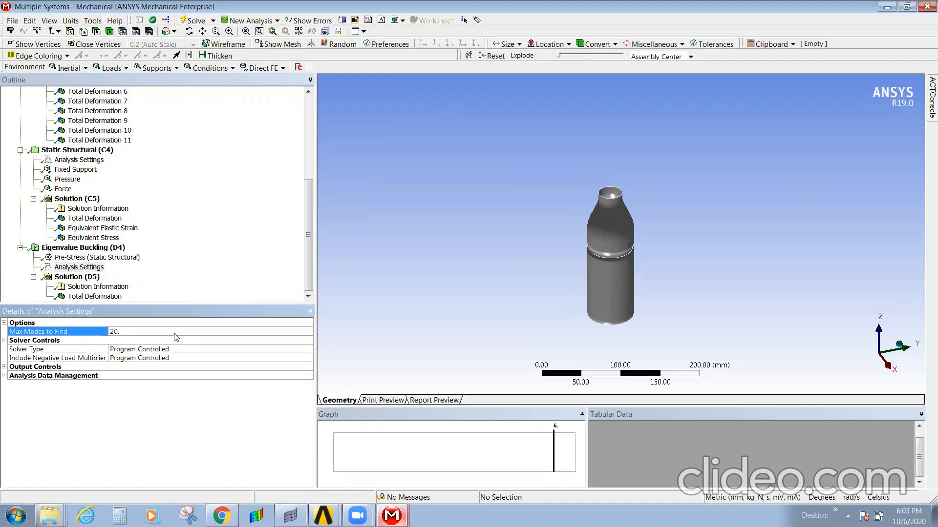
# - Solve the eigenvalue buckling analysis again with the increased number of modes
pyautogui.click(90, 296)
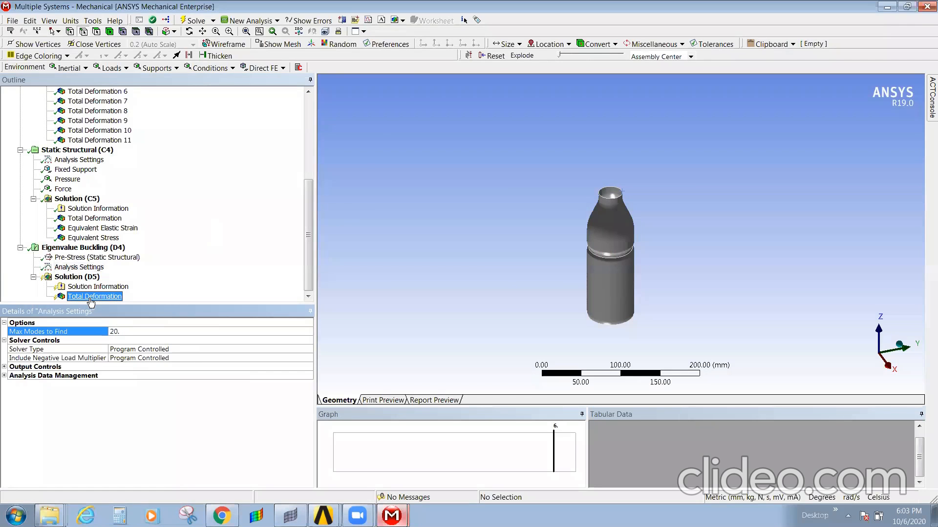
pyautogui.rightClick(125, 299)
pyautogui.click(152, 320)
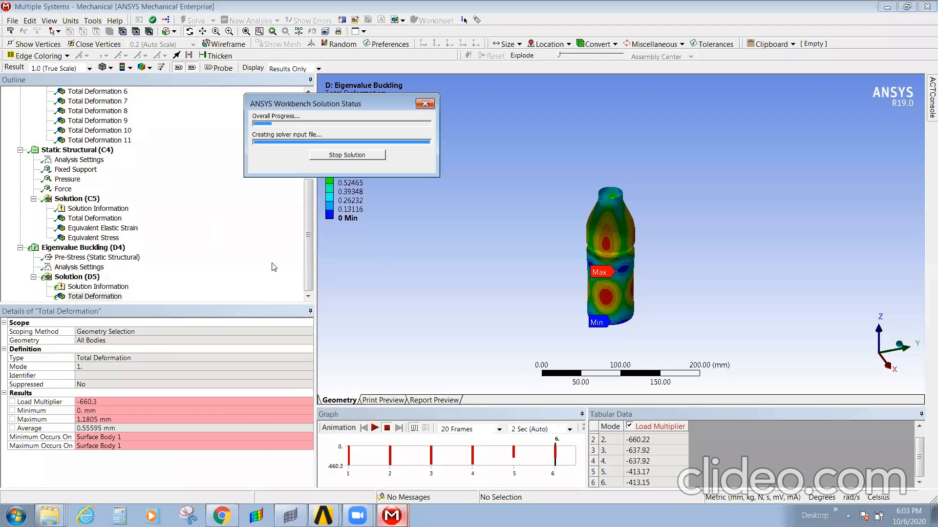
# - Switch to the other open Mechanical session and inspect its bottle model and modal analysis
pyautogui.click(392, 515)
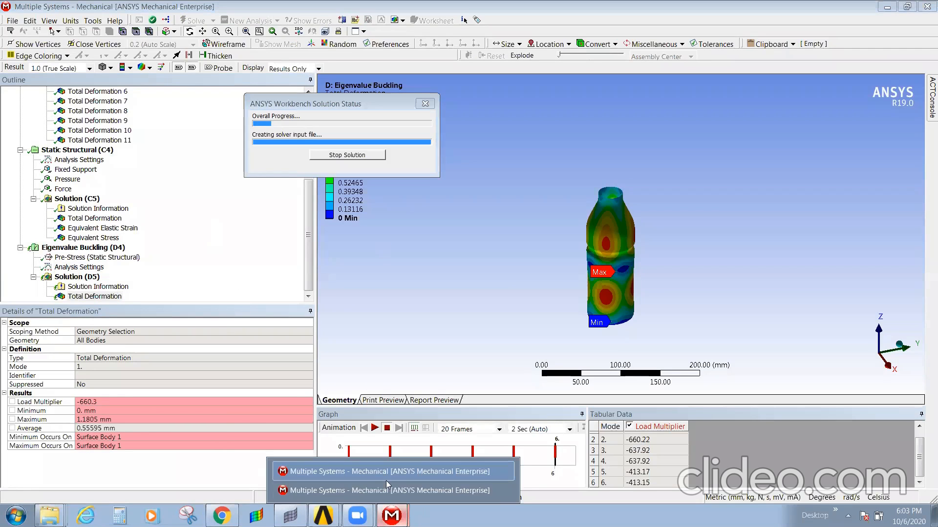
pyautogui.click(378, 490)
pyautogui.moveTo(666, 298); pyautogui.dragTo(703, 303, button='middle')
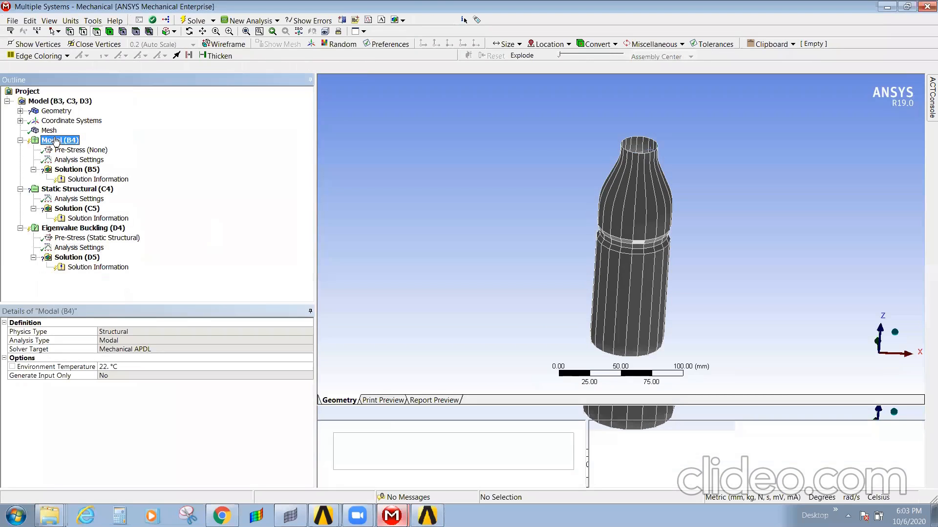
pyautogui.click(61, 142)
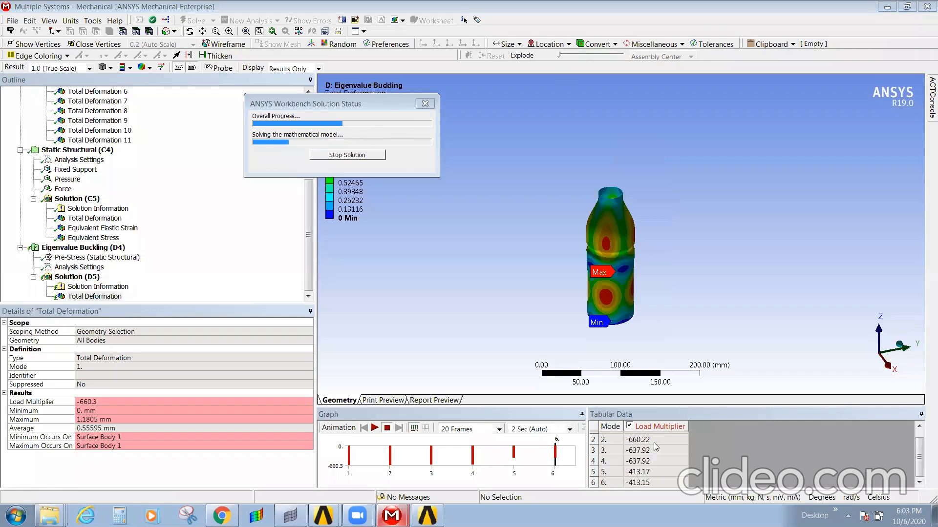
# - Compare the second buckling mode's load multiplier with the pressure and force loads applied in the static structural analysis
pyautogui.click(655, 442)
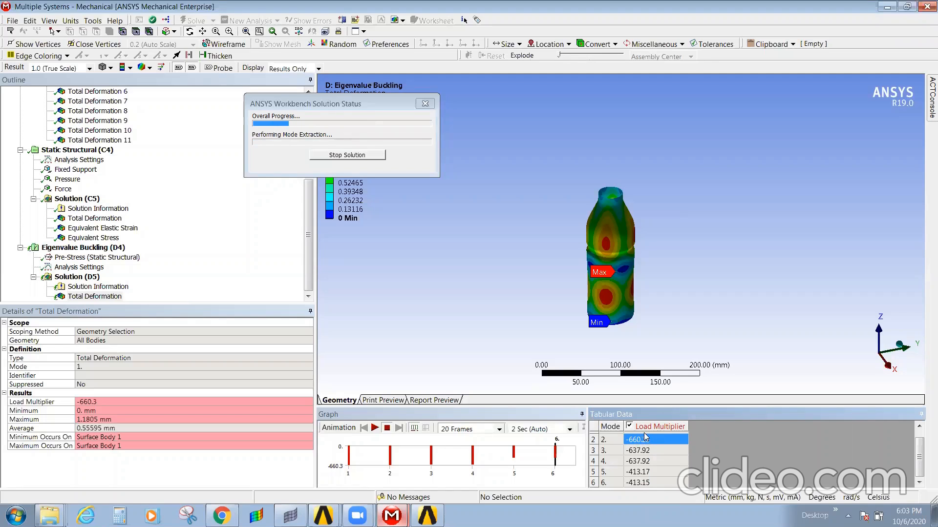
pyautogui.click(67, 180)
pyautogui.click(64, 189)
pyautogui.click(67, 179)
pyautogui.click(62, 190)
pyautogui.click(67, 180)
pyautogui.click(64, 190)
pyautogui.click(67, 180)
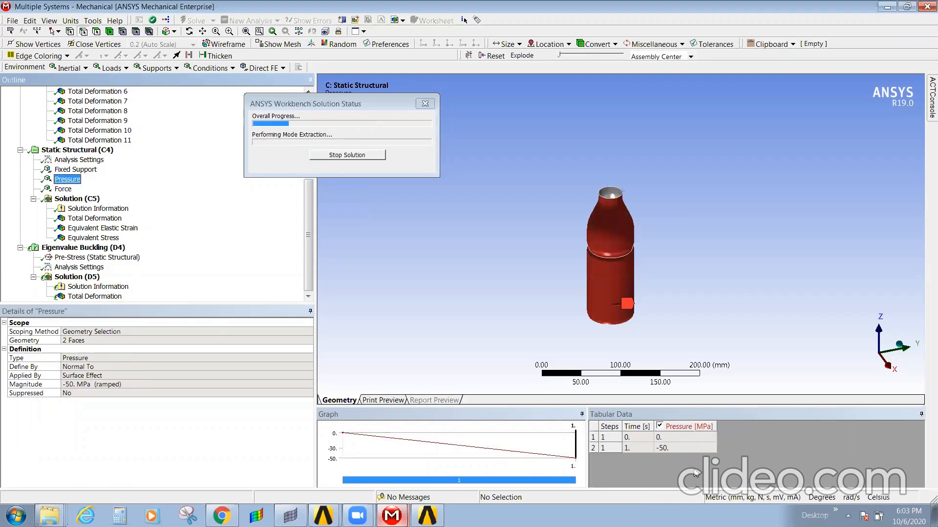
# - Examine the first mode's load multiplier and deformed shape in the buckling total deformation result
pyautogui.click(91, 297)
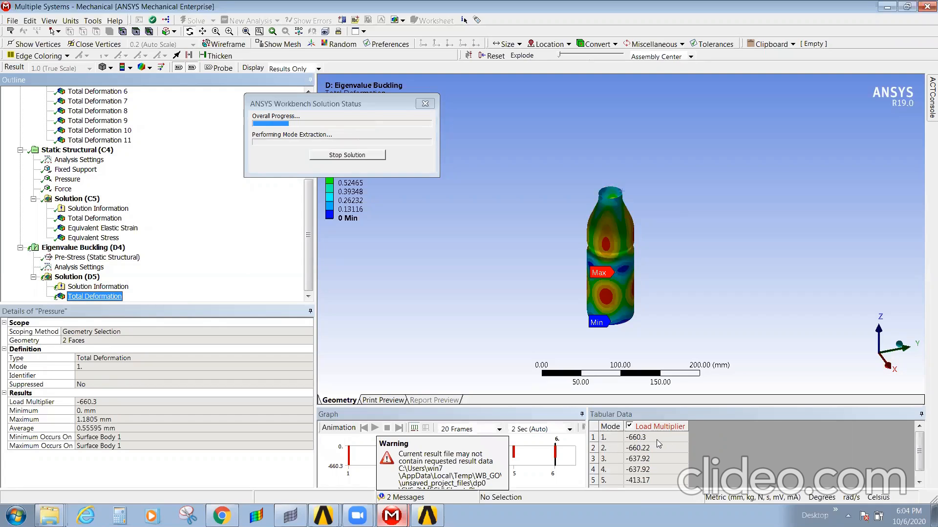
pyautogui.click(656, 439)
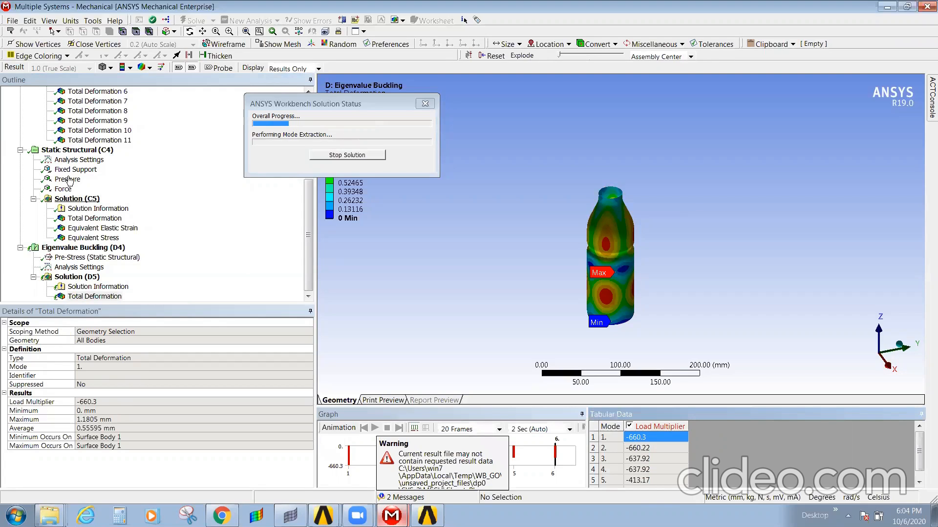
pyautogui.click(101, 297)
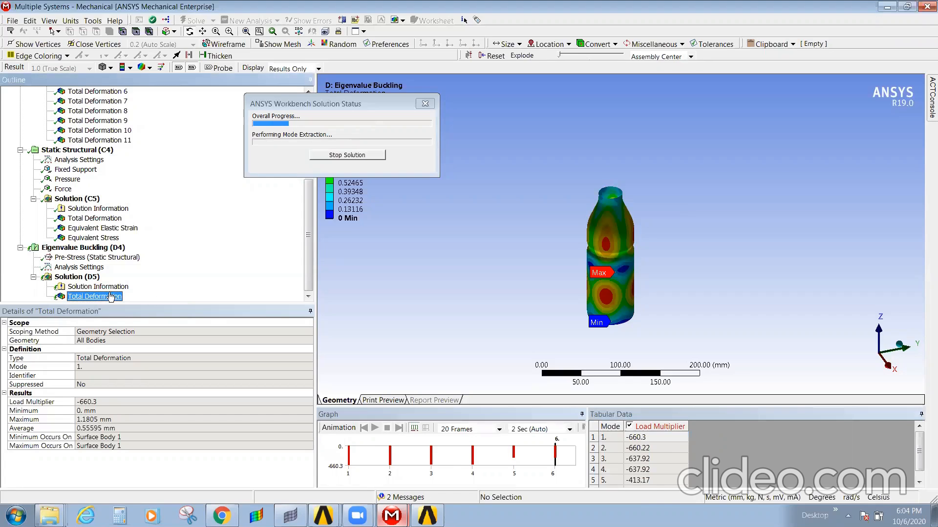
pyautogui.click(376, 104)
pyautogui.moveTo(375, 100); pyautogui.dragTo(190, 131)
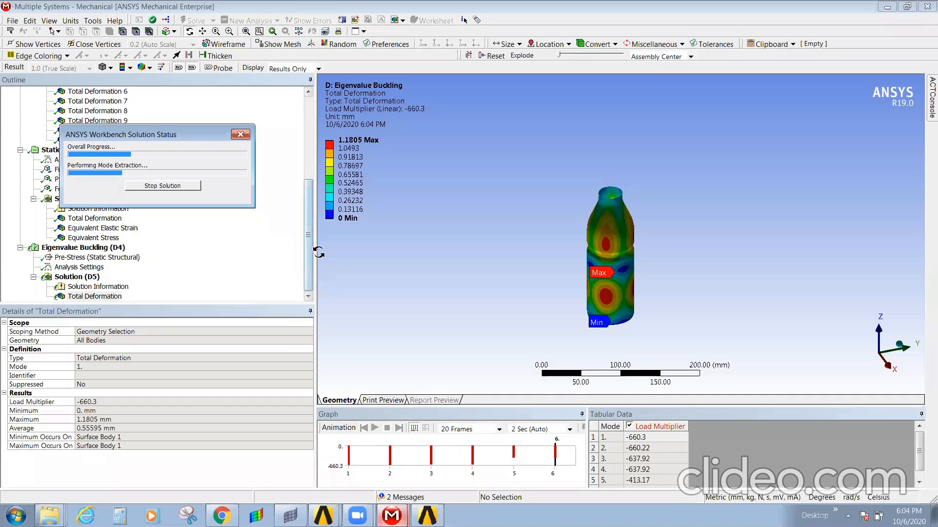
pyautogui.click(391, 515)
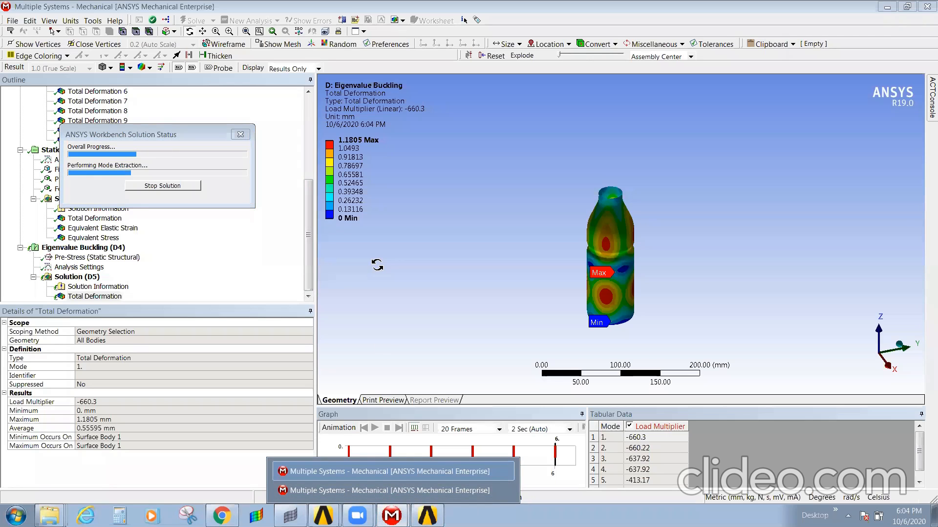
pyautogui.click(658, 437)
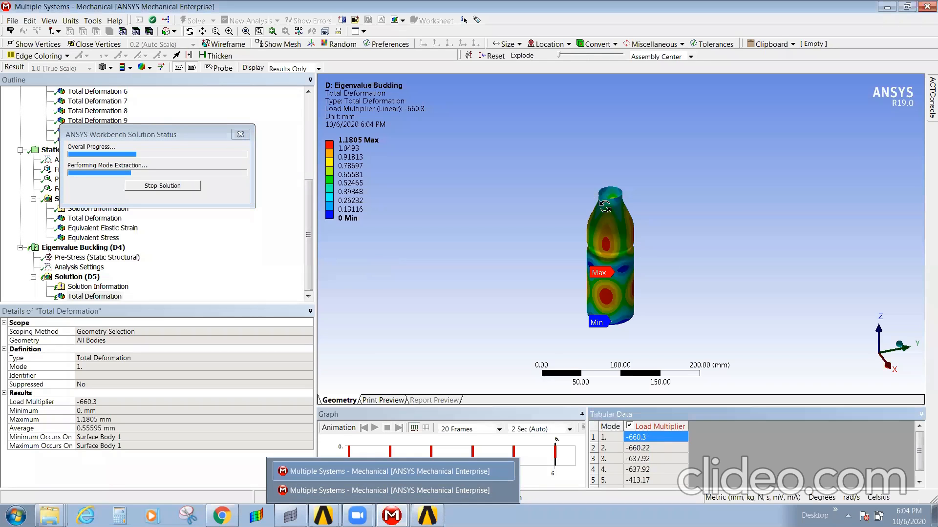
pyautogui.moveTo(664, 271); pyautogui.dragTo(655, 309)
pyautogui.moveTo(632, 326); pyautogui.dragTo(652, 332)
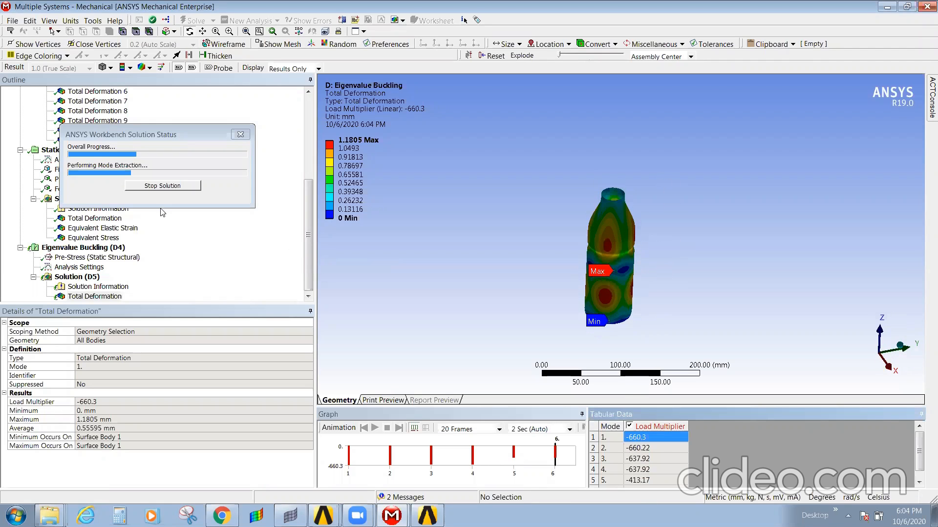
# - Check the static structural pressure load's magnitude and the bottle faces it acts on
pyautogui.moveTo(165, 136); pyautogui.dragTo(368, 114)
pyautogui.click(64, 190)
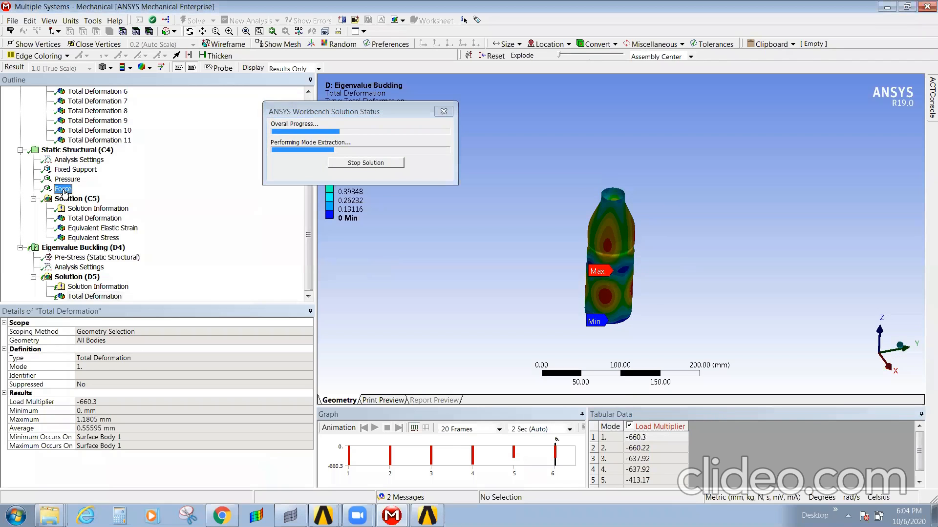
pyautogui.click(68, 180)
pyautogui.moveTo(651, 283); pyautogui.dragTo(556, 283)
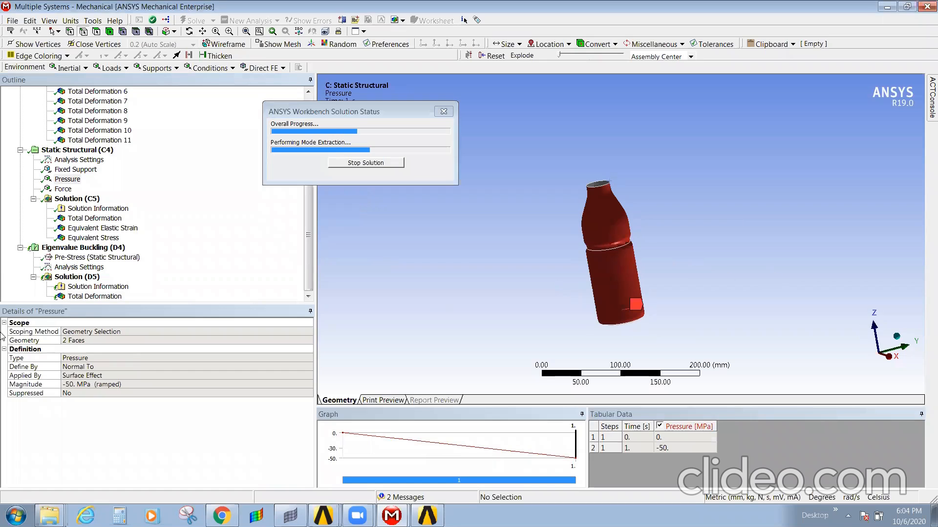
pyautogui.click(65, 385)
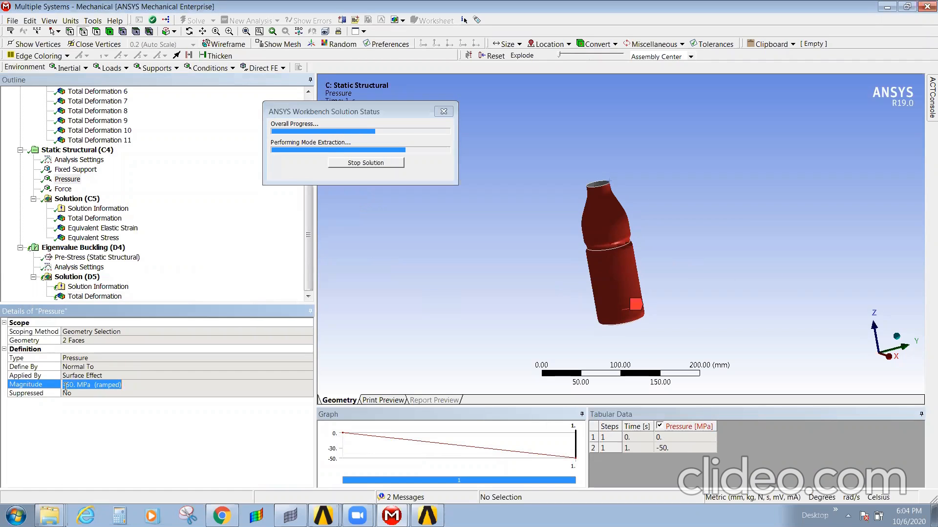
pyautogui.click(64, 385)
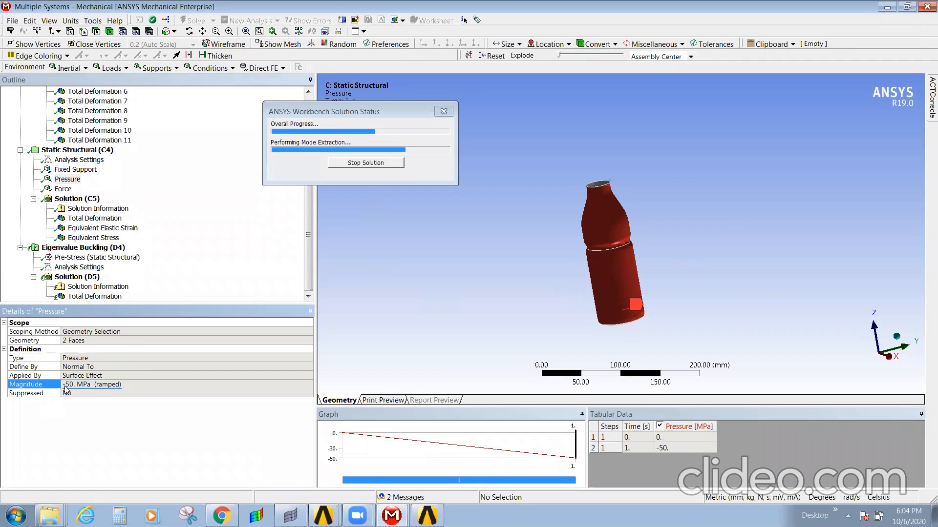
pyautogui.doubleClick(96, 384)
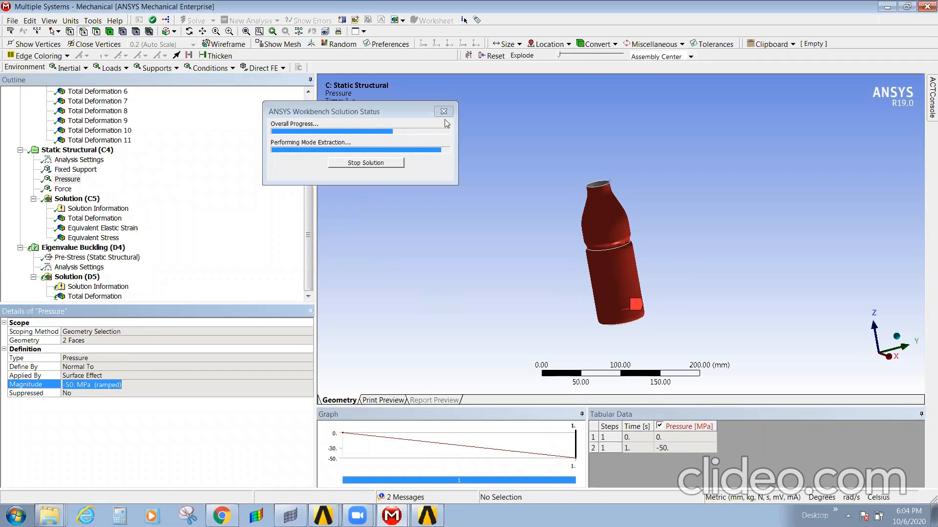
pyautogui.moveTo(634, 315); pyautogui.dragTo(664, 298, button='middle')
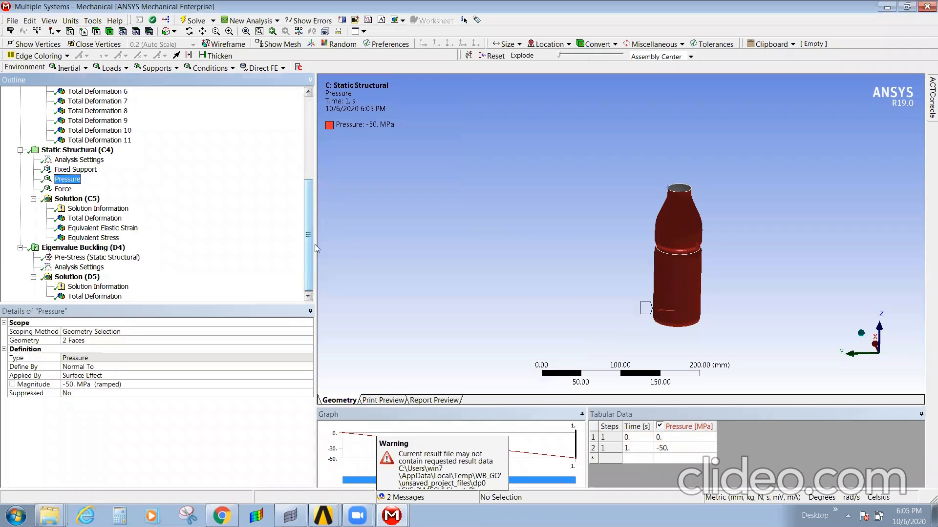
# - Review the updated buckling total deformation and read through the load multipliers of all 20 modes
pyautogui.click(81, 298)
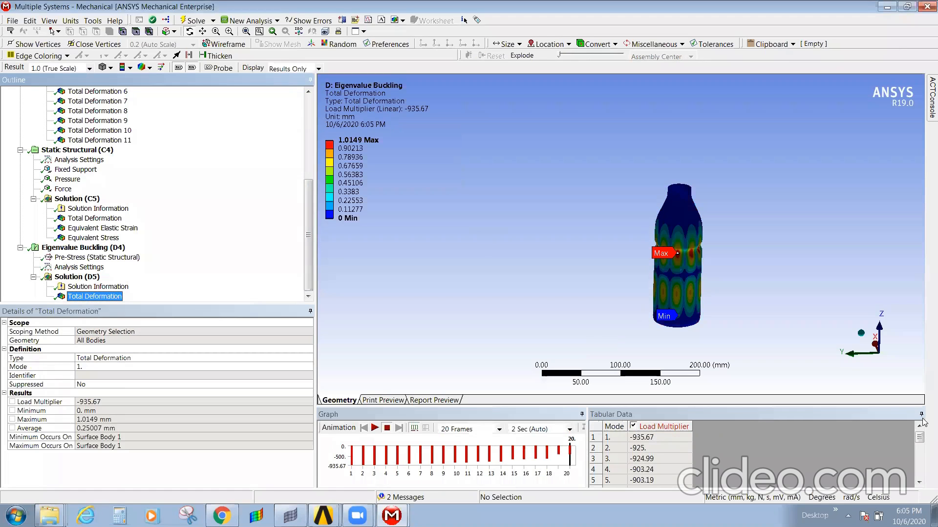
pyautogui.moveTo(917, 441); pyautogui.dragTo(918, 489)
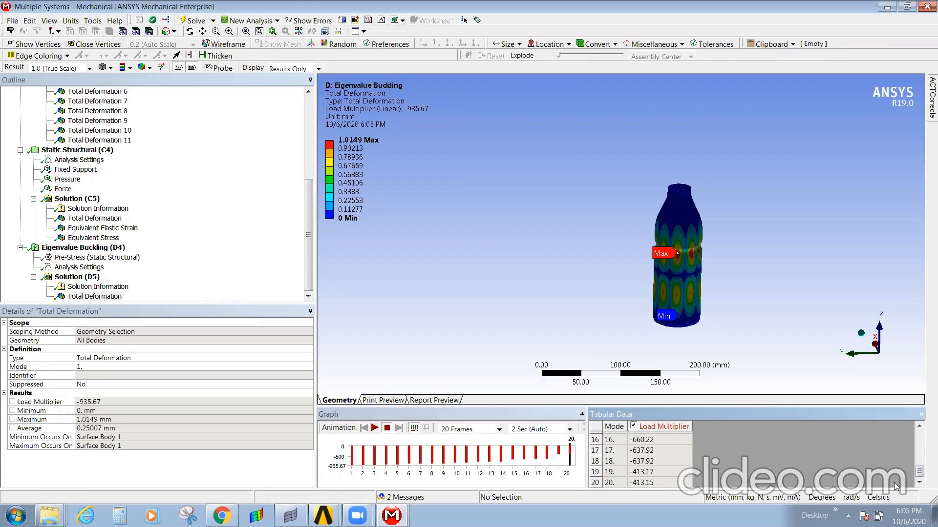
pyautogui.moveTo(918, 469); pyautogui.dragTo(918, 436)
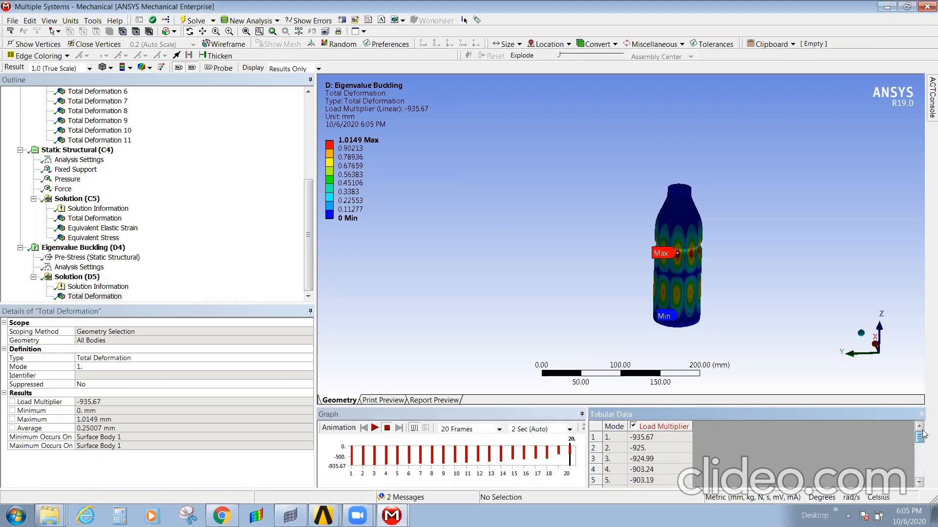
pyautogui.scroll(-5, 711, 468)
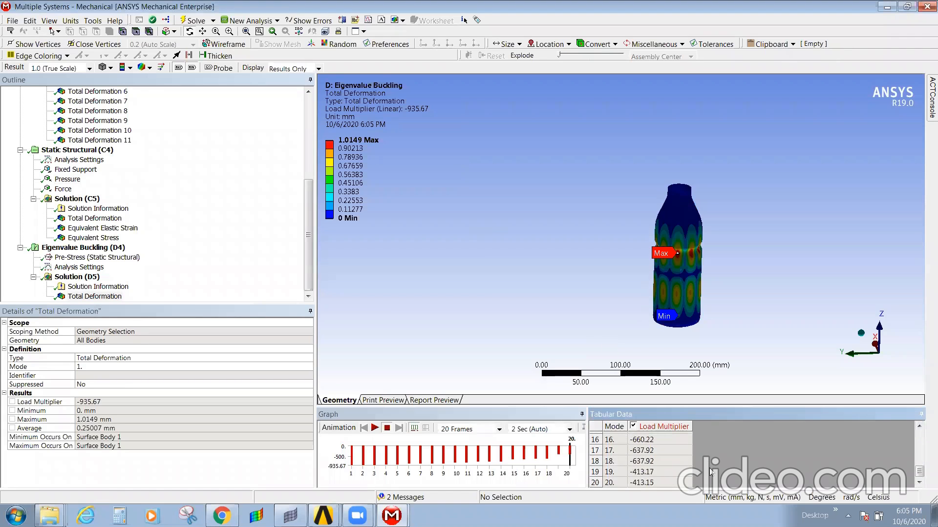
# - Set the magnitude of the static structural pressure load on the bottle to 50 MPa
pyautogui.moveTo(670, 265)
pyautogui.mouseDown()
pyautogui.moveTo(685, 249)
pyautogui.moveTo(785, 272)
pyautogui.moveTo(683, 276)
pyautogui.moveTo(686, 267)
pyautogui.mouseUp()
pyautogui.click(68, 180)
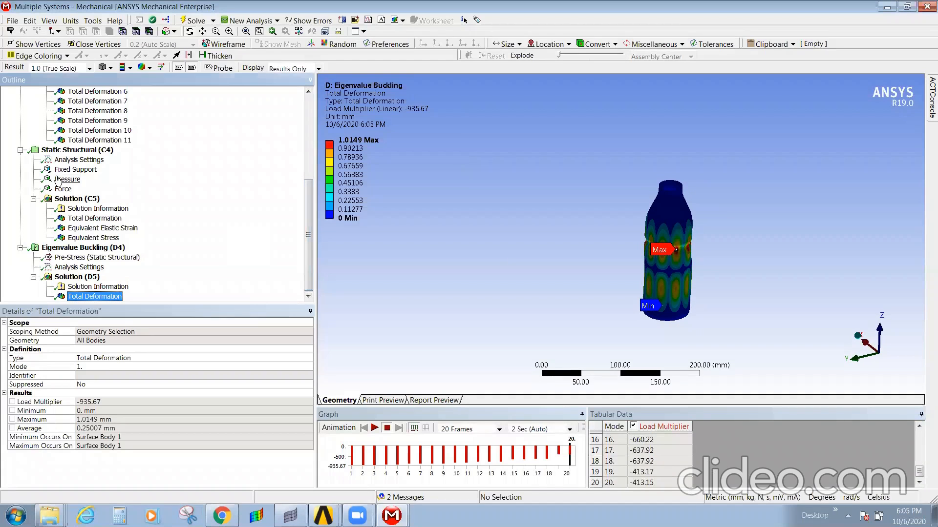
pyautogui.click(82, 384)
pyautogui.write('50')
pyautogui.press('Return')
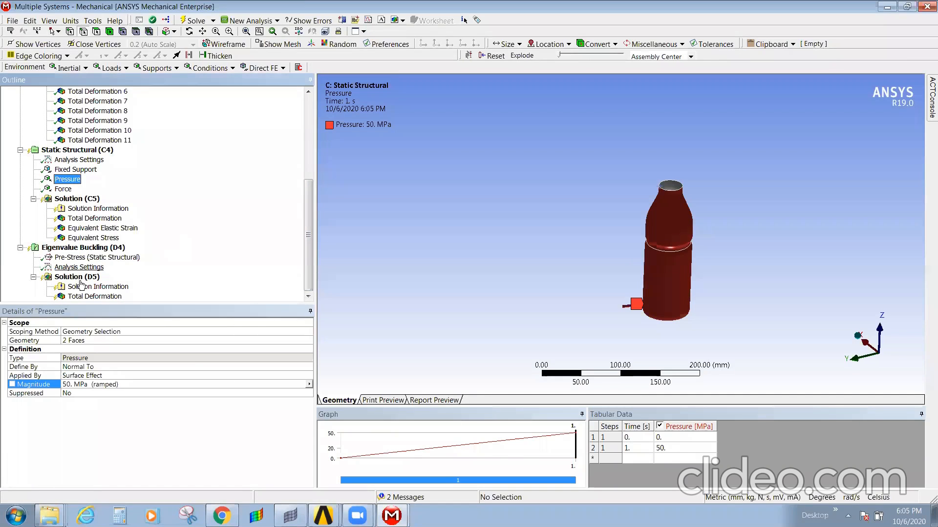
# - Set the maximum number of modes to find in the eigenvalue buckling analysis settings to 7
pyautogui.click(74, 268)
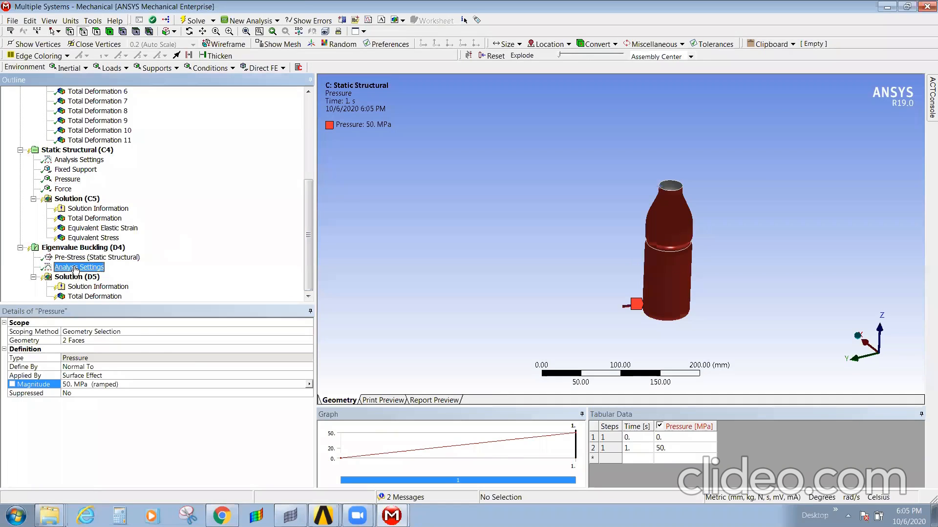
pyautogui.click(138, 333)
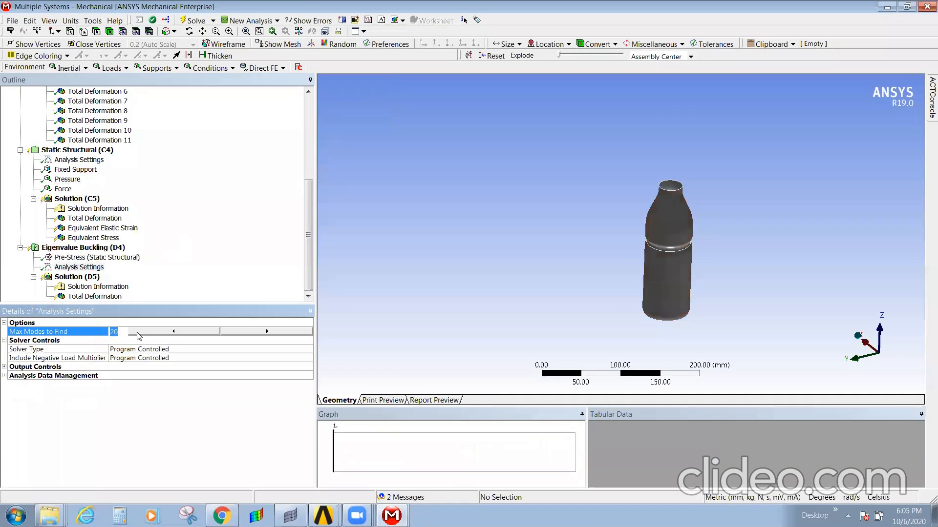
pyautogui.write('7')
pyautogui.press('Return')
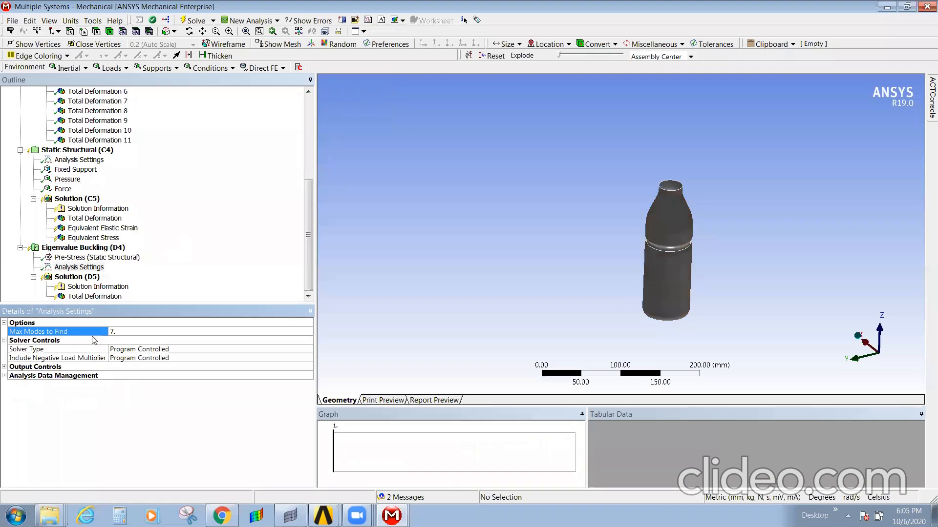
# - Solve the eigenvalue buckling analysis with the new pressure and mode count
pyautogui.click(77, 278)
pyautogui.rightClick(76, 279)
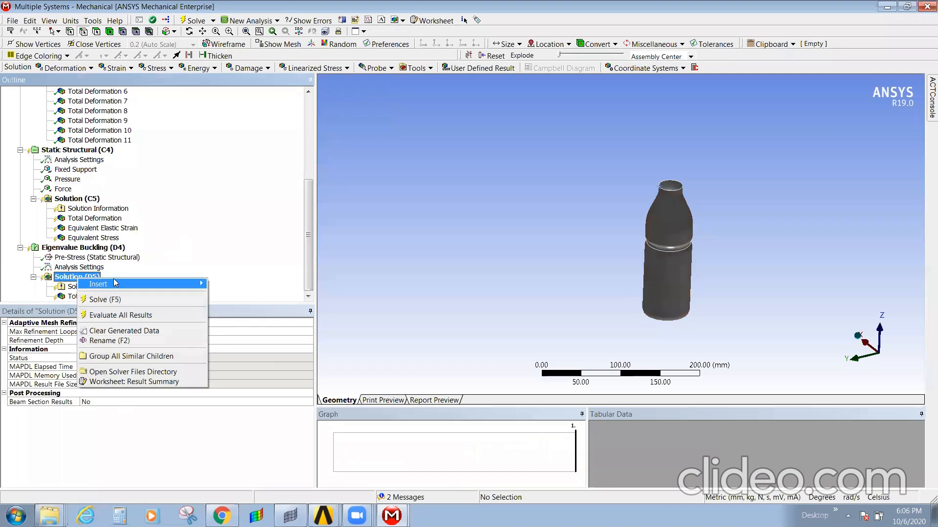
pyautogui.click(131, 297)
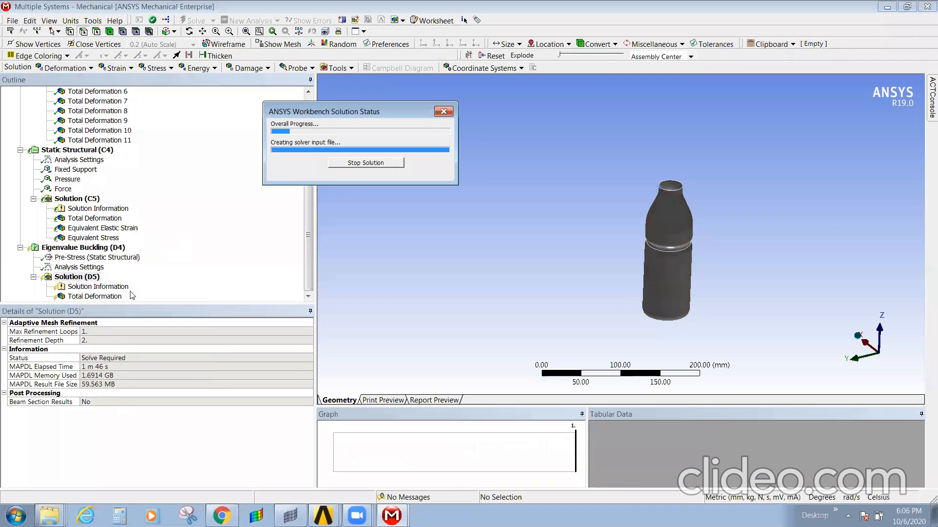
pyautogui.click(323, 516)
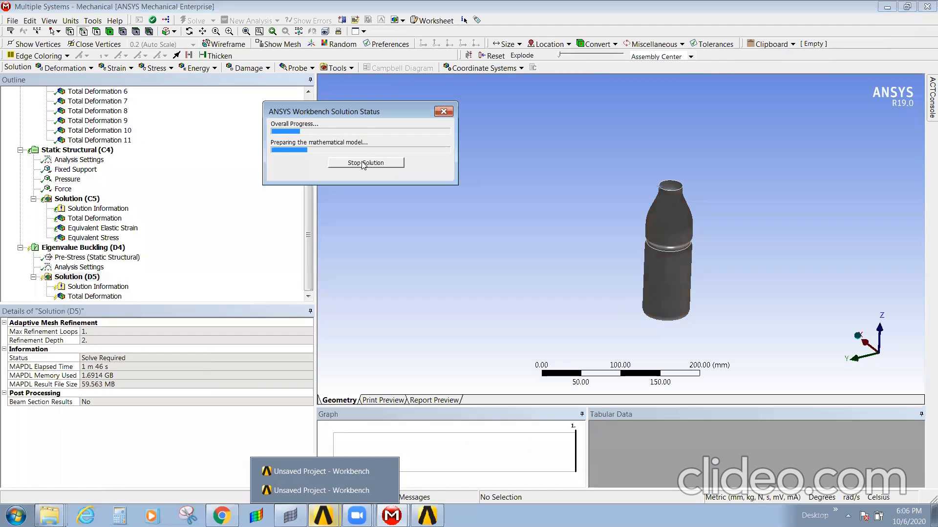
# - Review the buckling total deformation and examine the first mode's load multiplier and deformed shape
pyautogui.click(70, 200)
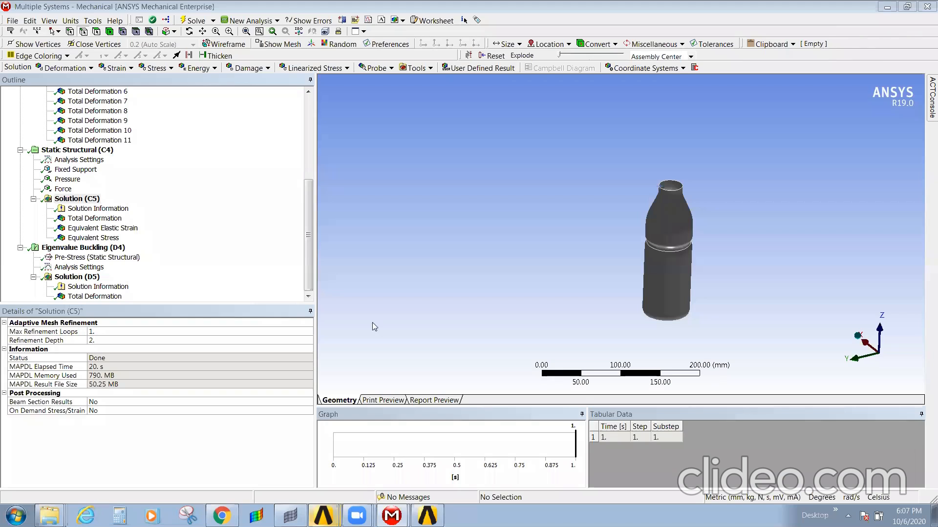
pyautogui.click(86, 298)
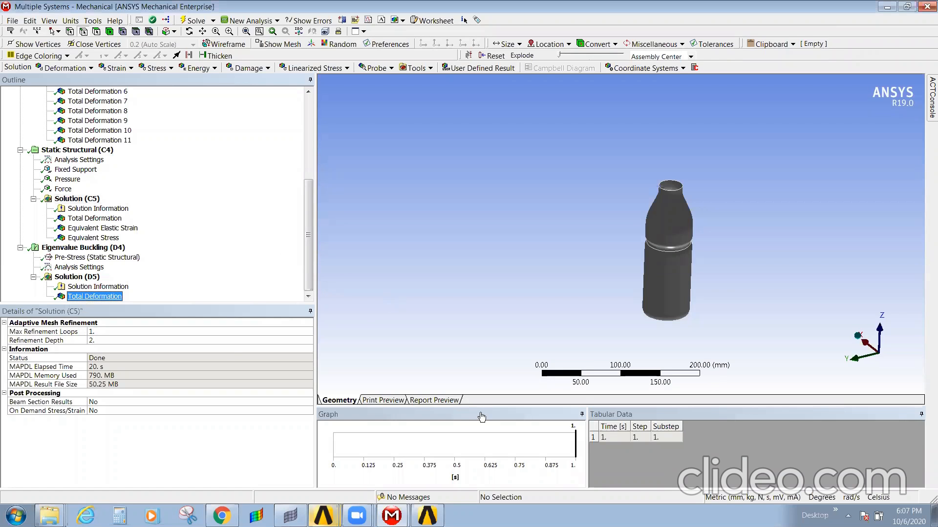
pyautogui.click(922, 135)
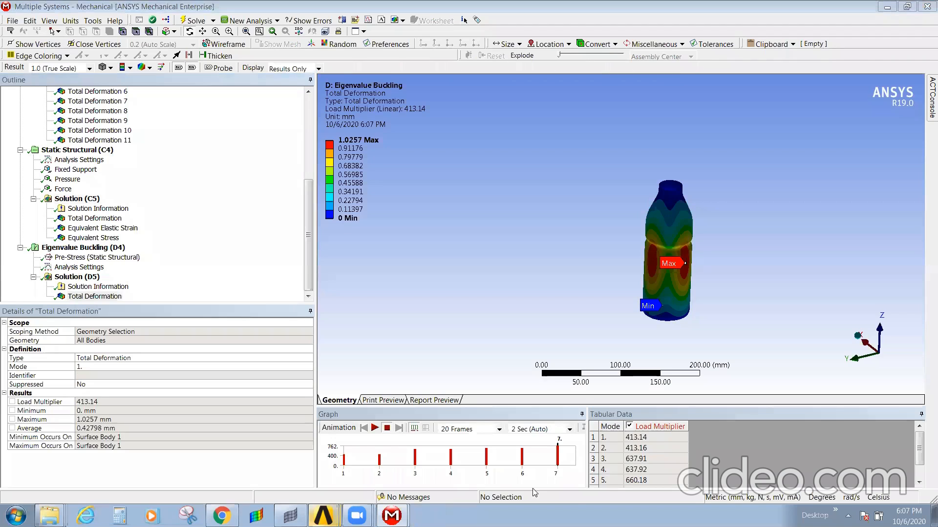
pyautogui.click(655, 438)
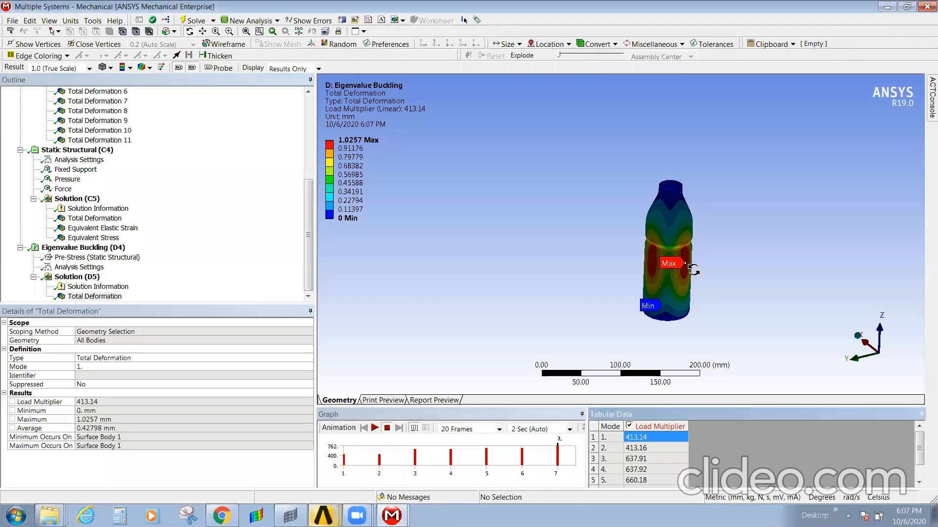
pyautogui.moveTo(646, 315); pyautogui.dragTo(659, 296, button='middle')
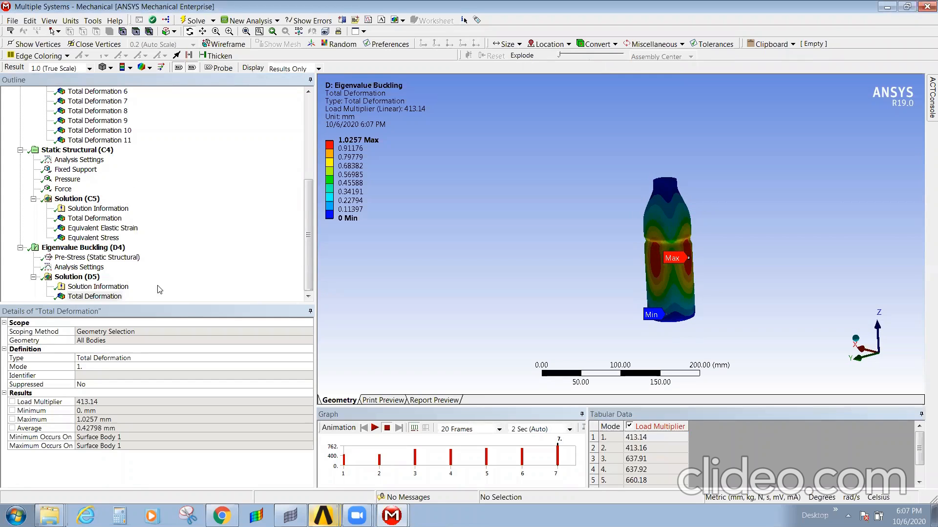
pyautogui.rightClick(443, 453)
pyautogui.click(463, 459)
pyautogui.click(647, 438)
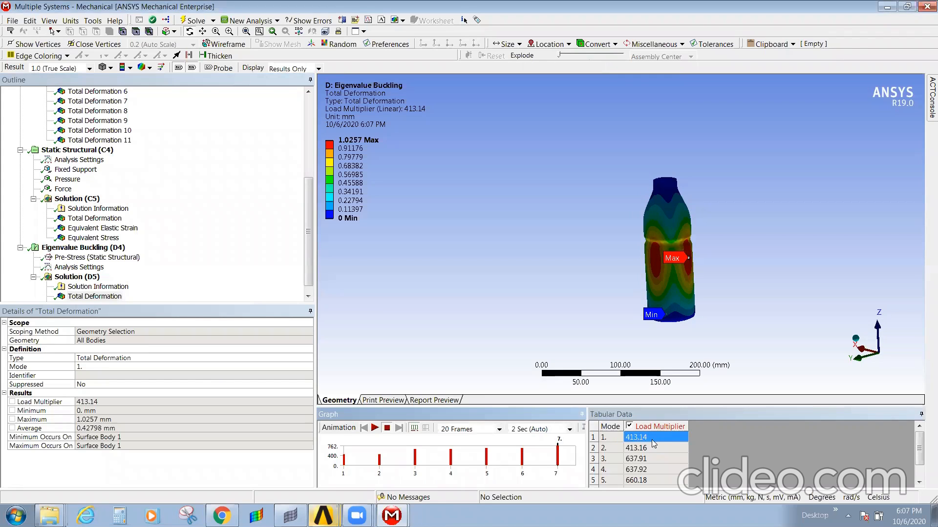
# - In Calculator, multiply the first buckling mode's load multiplier of 413.14 by the 20 N static structural force
pyautogui.moveTo(221, 516)
pyautogui.click(119, 516)
pyautogui.write('413.14')
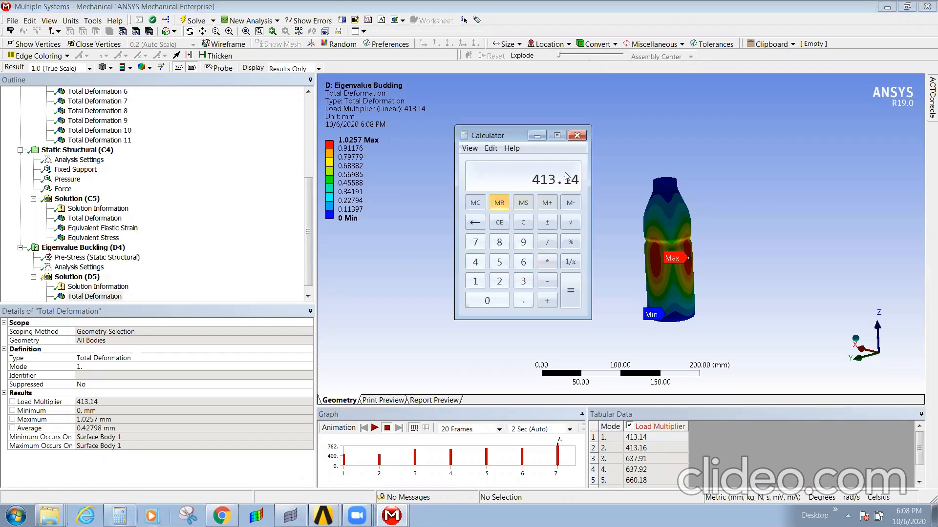
pyautogui.click(218, 212)
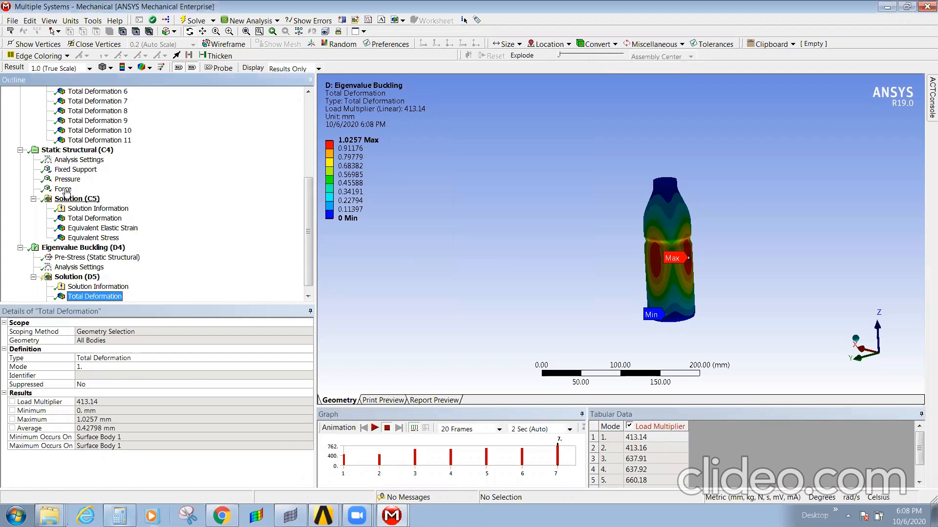
pyautogui.click(63, 189)
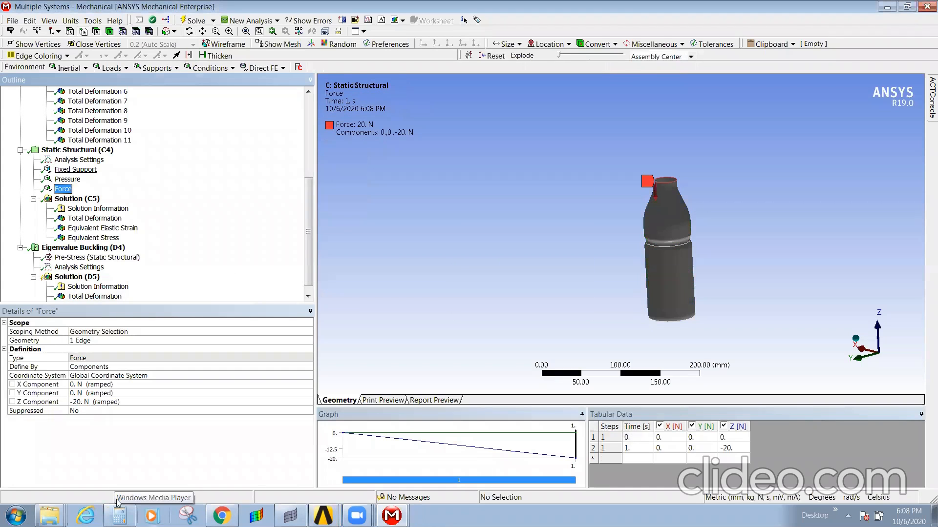
pyautogui.click(120, 516)
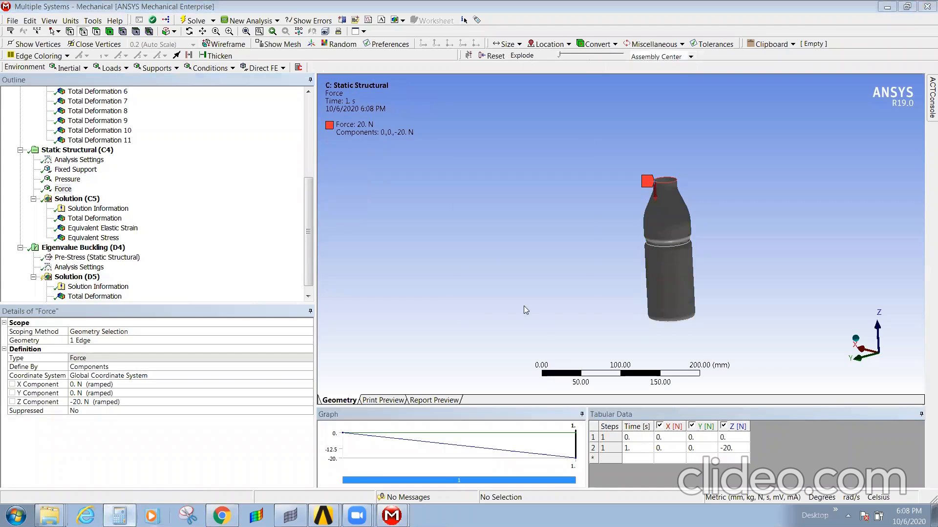
pyautogui.write('*20')
pyautogui.press('Return')
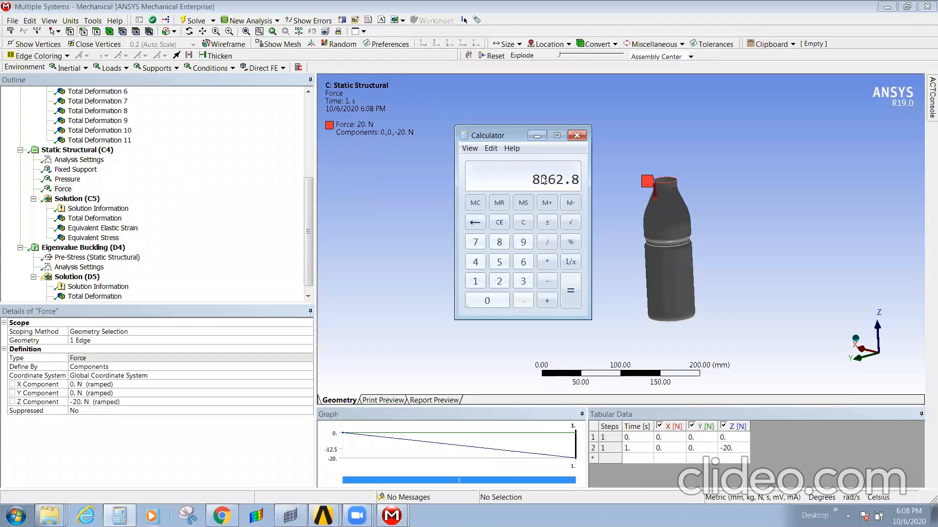
# - Copy the calculated buckling load and set the static structural force's Z component to -8262.8 N
pyautogui.rightClick(557, 181)
pyautogui.click(577, 187)
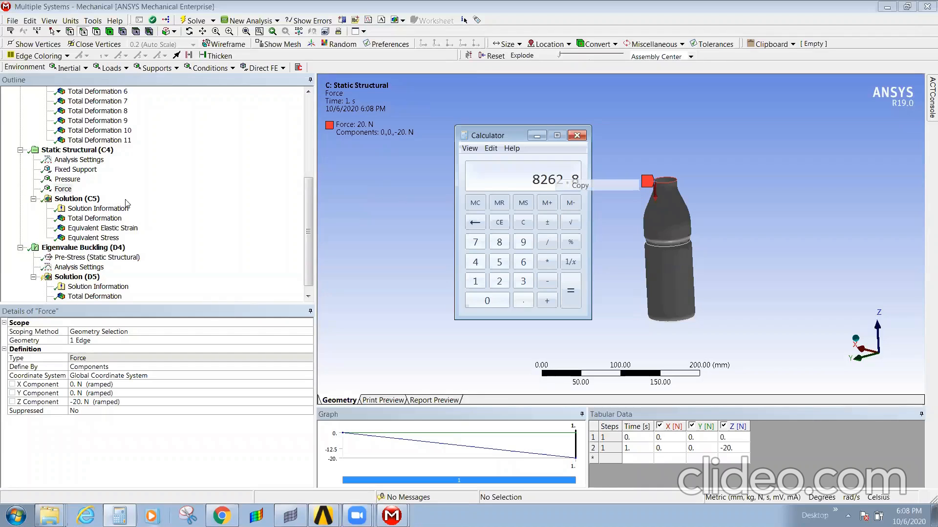
pyautogui.click(103, 401)
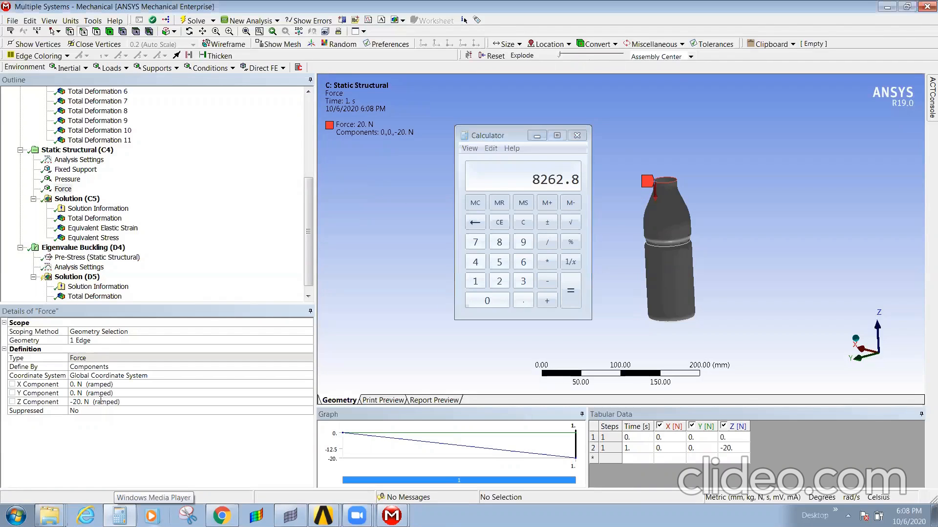
pyautogui.write('-')
pyautogui.write('8262.8')
pyautogui.press('Return')
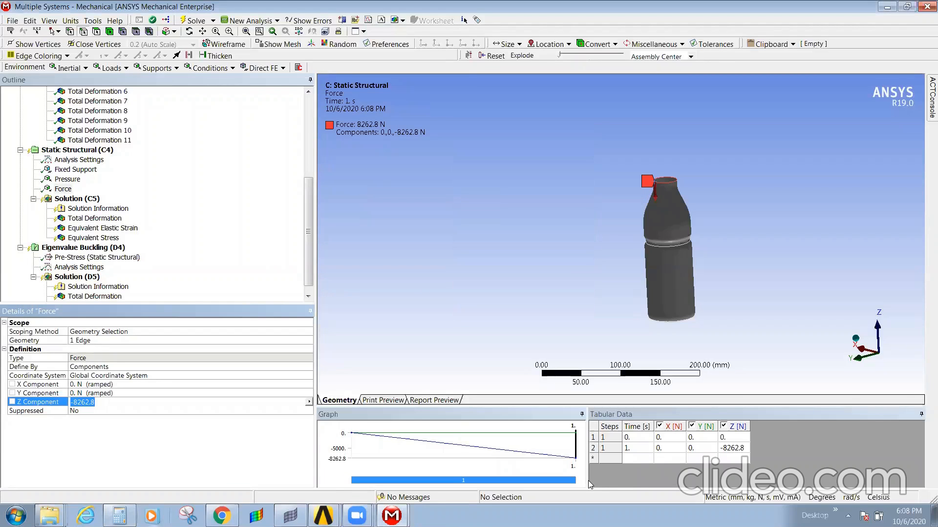
# - Recheck the first mode's load multiplier and calculate the matching buckling pressure for the 50 MPa load in Calculator
pyautogui.click(94, 296)
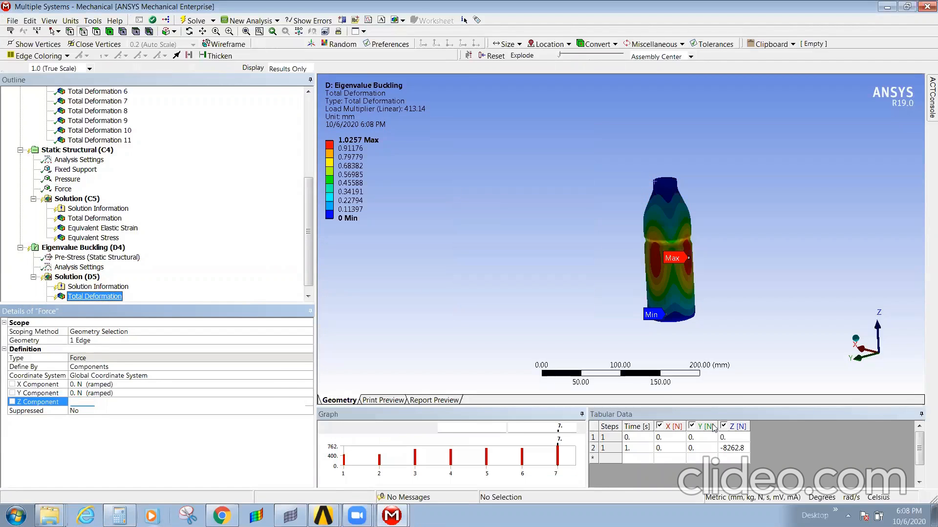
pyautogui.click(651, 436)
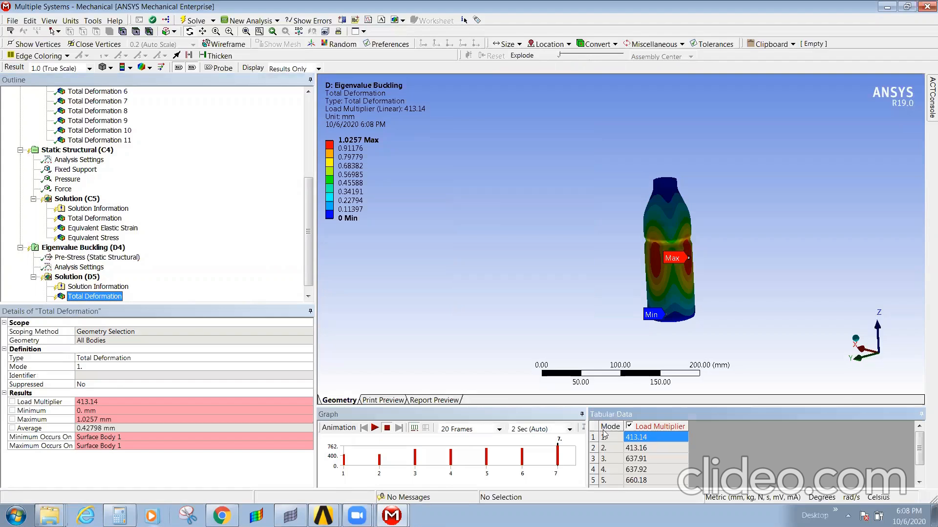
pyautogui.click(70, 180)
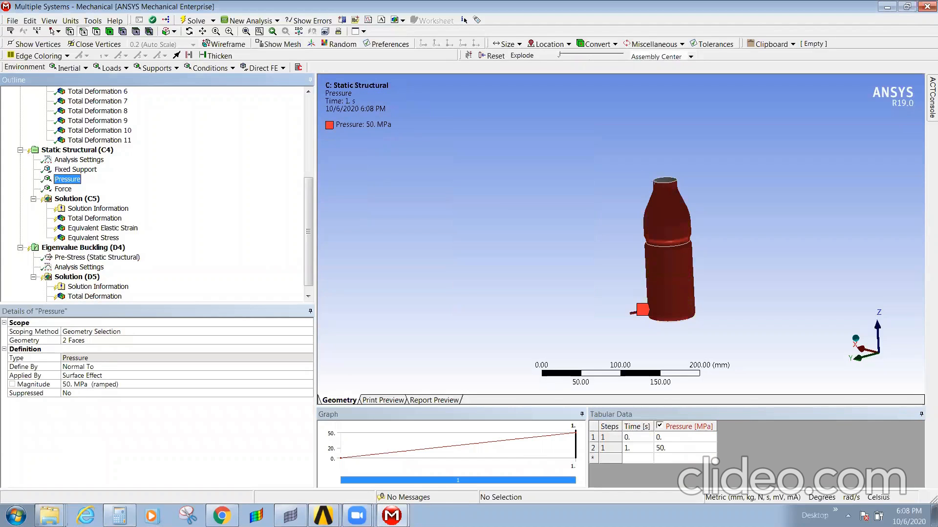
pyautogui.click(119, 516)
pyautogui.press('/')
pyautogui.press('2')
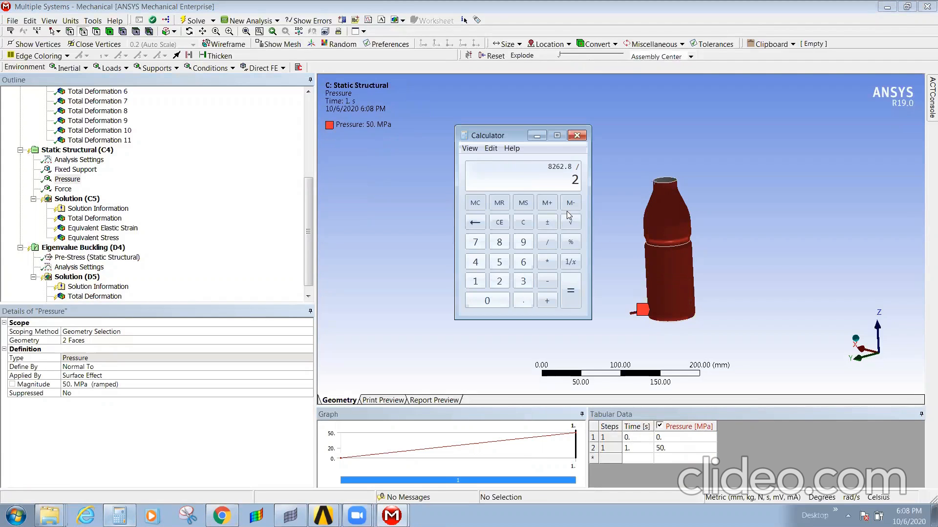
pyautogui.press('Return')
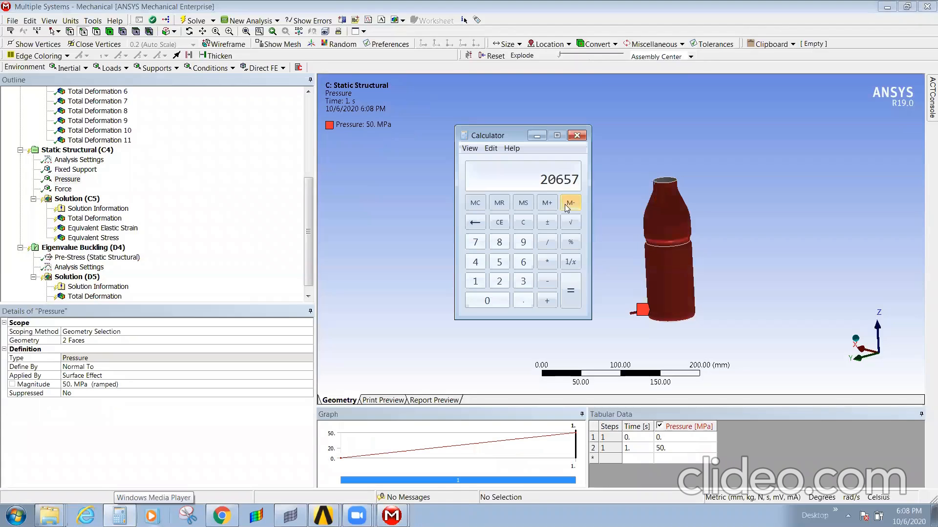
# - Copy the calculated pressure into the static structural pressure magnitude as 20657 MPa and solve the eigenvalue buckling analysis again
pyautogui.rightClick(556, 180)
pyautogui.click(580, 185)
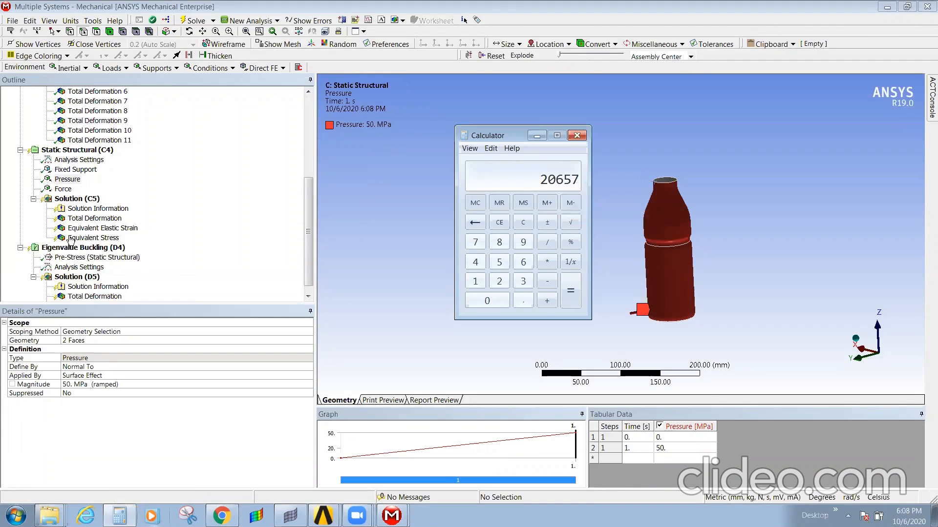
pyautogui.click(92, 384)
pyautogui.hotkey('ctrl', 'v')
pyautogui.press('Return')
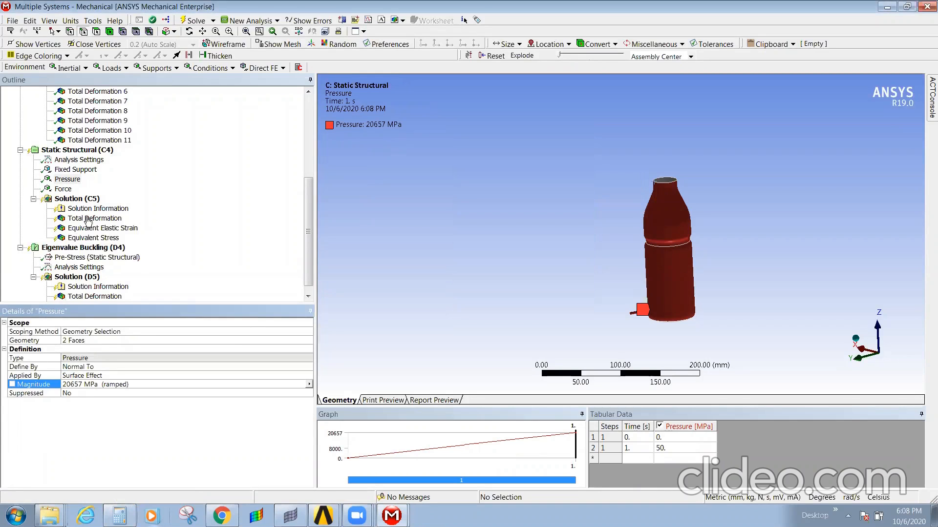
pyautogui.rightClick(66, 278)
pyautogui.click(97, 302)
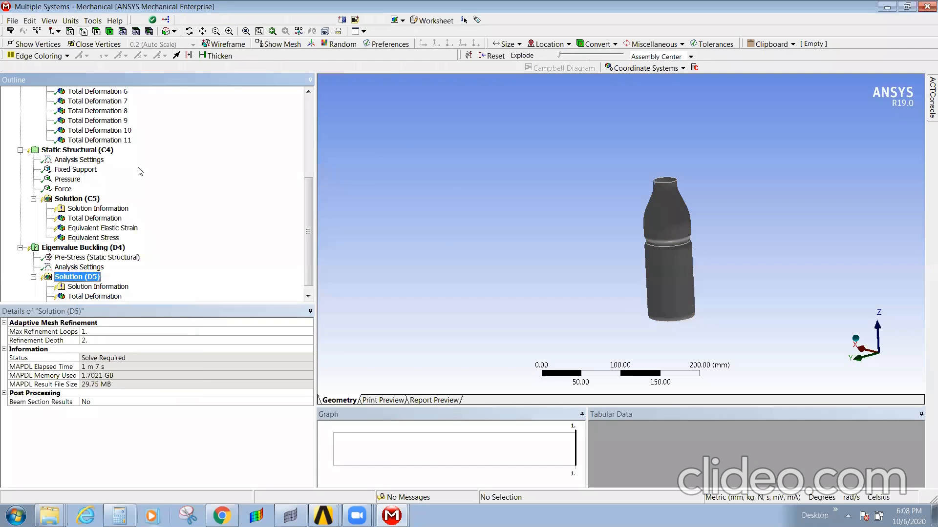
# - Inspect the bottle surface body's thickness, material and shape from several angles while the solution runs
pyautogui.scroll(6, 239, 256)
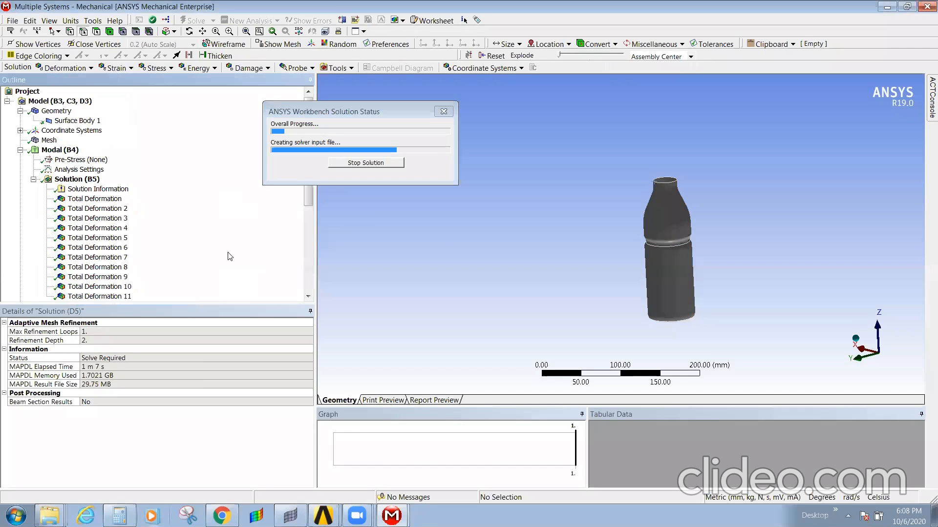
pyautogui.click(66, 120)
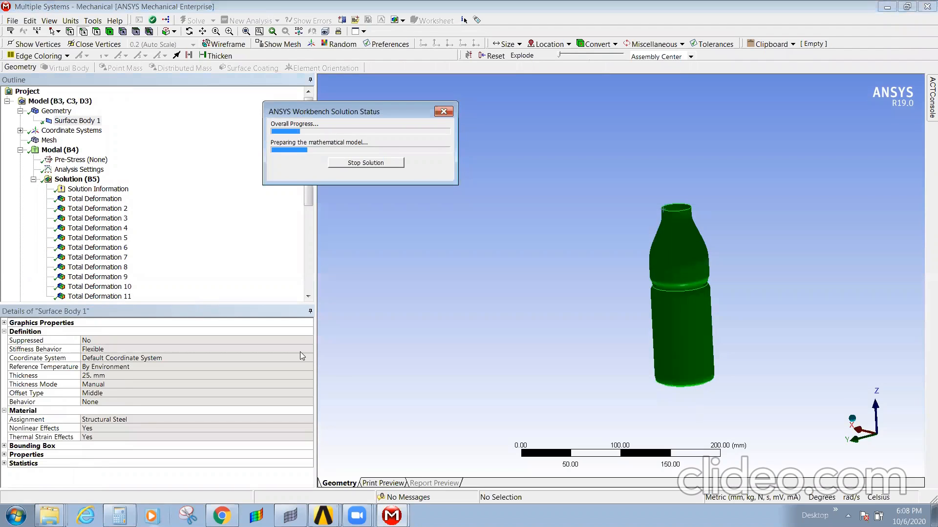
pyautogui.moveTo(810, 296); pyautogui.dragTo(793, 366, button='middle')
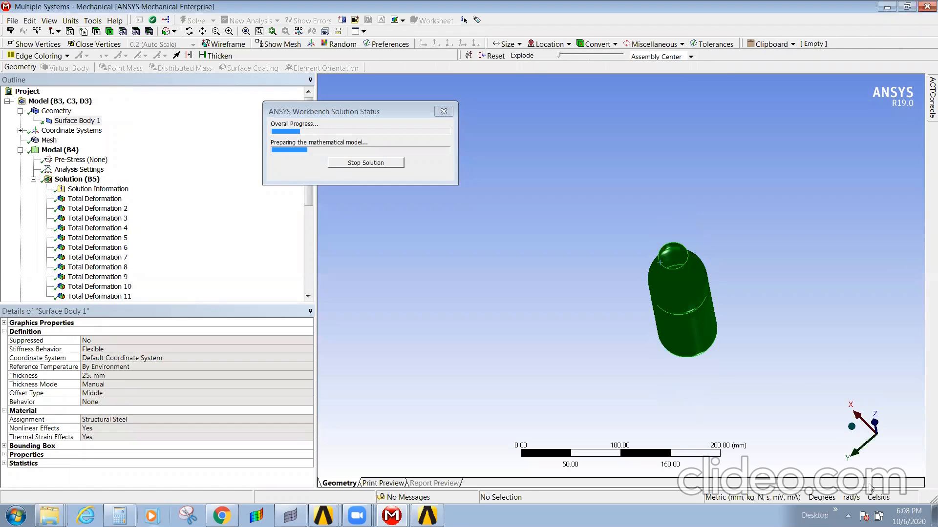
pyautogui.moveTo(701, 298); pyautogui.dragTo(676, 265, button='middle')
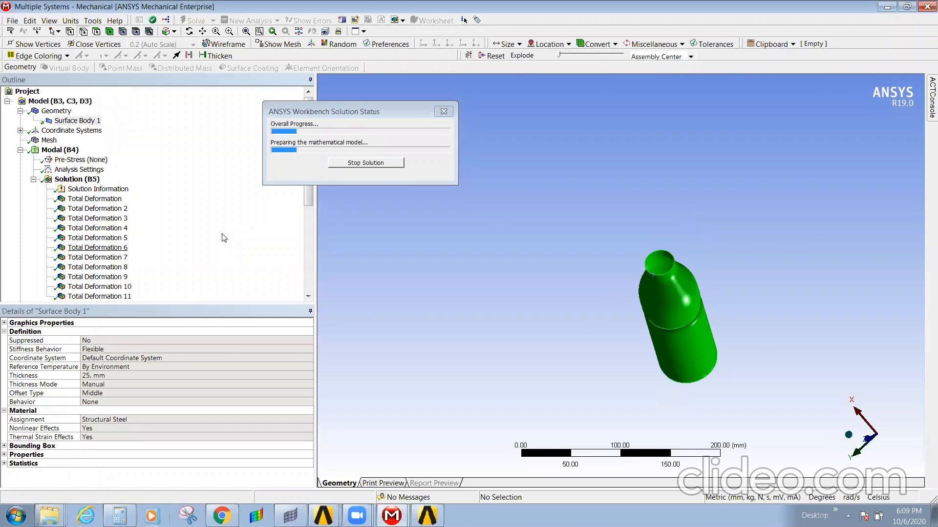
pyautogui.scroll(-6, 208, 278)
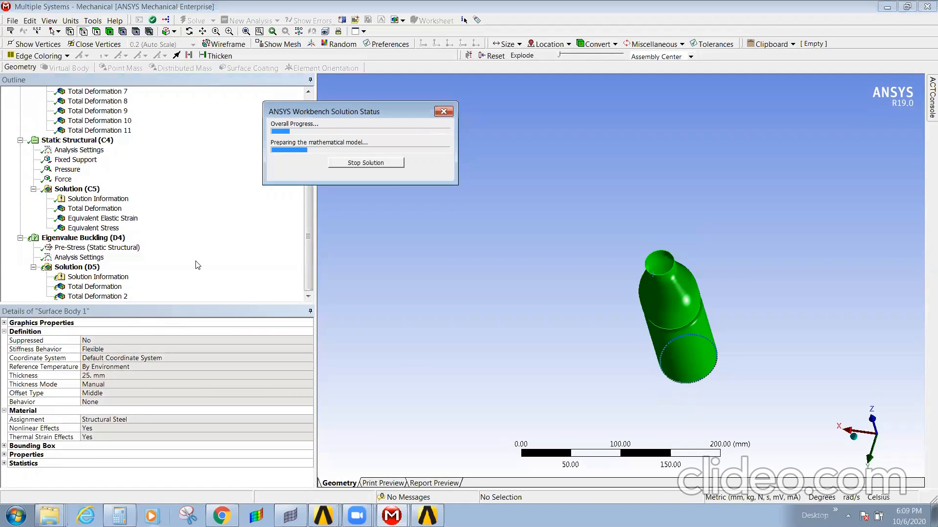
# - Examine the bottle model in the second Mechanical project while the eigenvalue buckling solution runs, and return to the solving project
pyautogui.click(239, 255)
pyautogui.scroll(6, 232, 241)
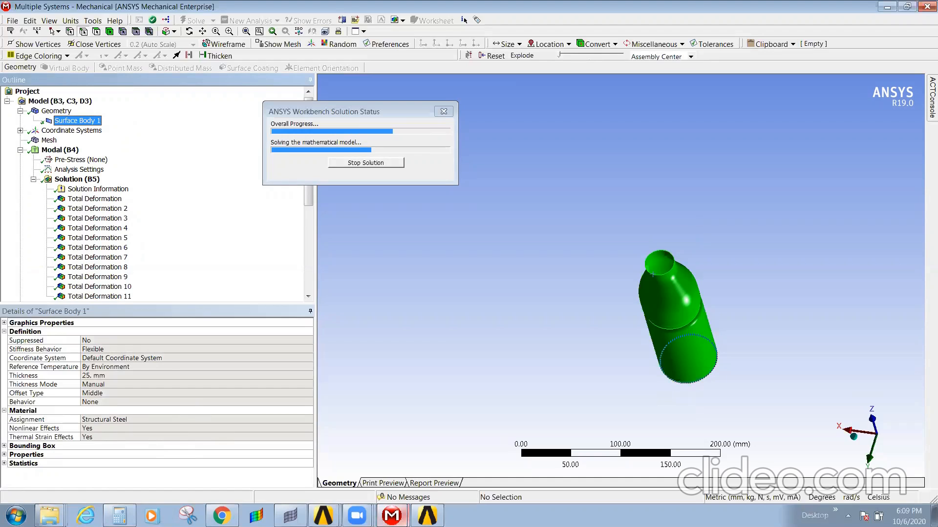
pyautogui.click(392, 516)
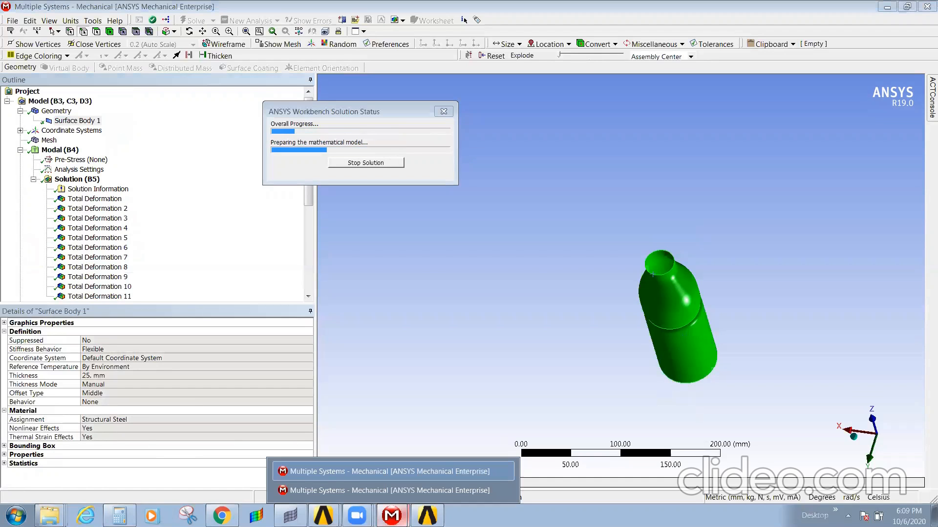
pyautogui.click(397, 493)
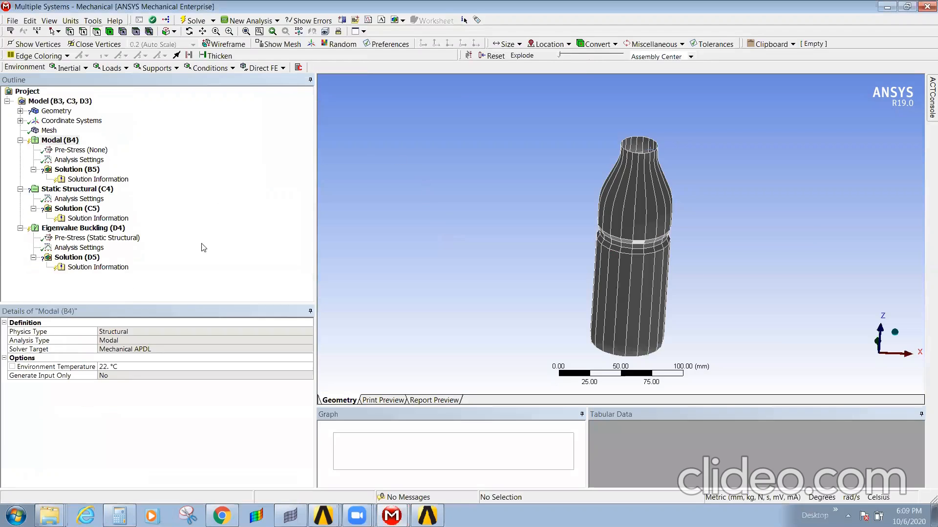
pyautogui.moveTo(729, 276); pyautogui.dragTo(641, 312, button='middle')
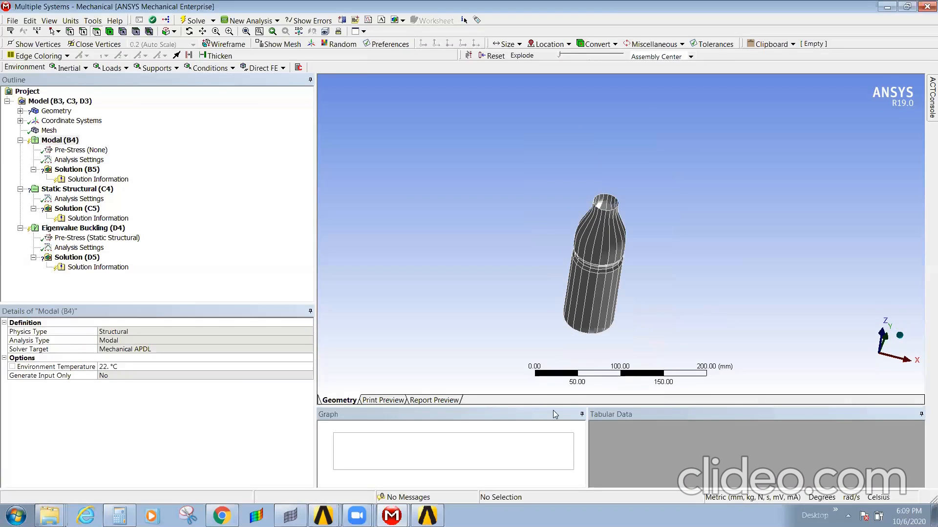
pyautogui.moveTo(392, 515)
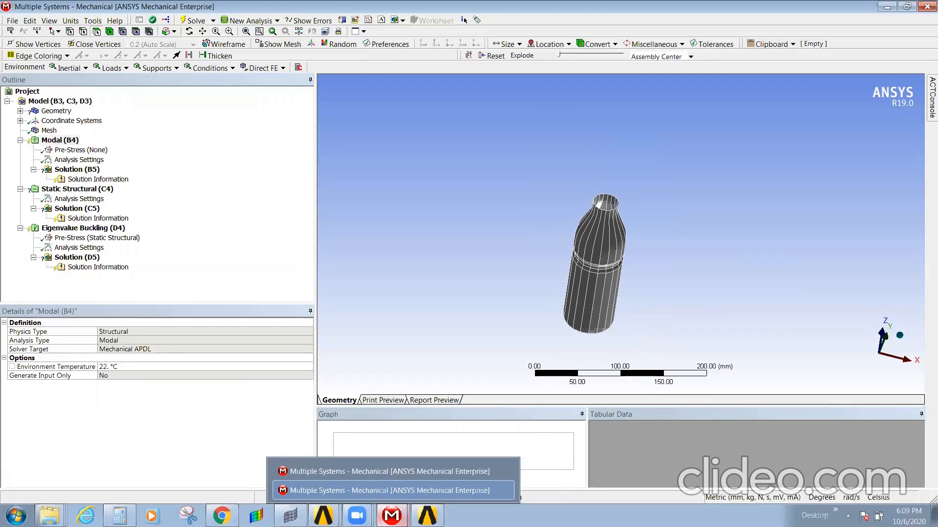
pyautogui.click(368, 471)
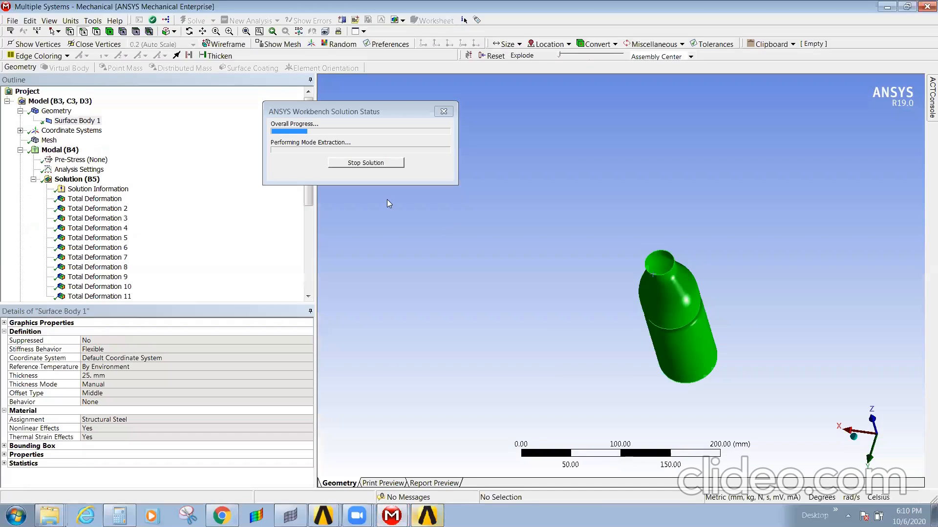
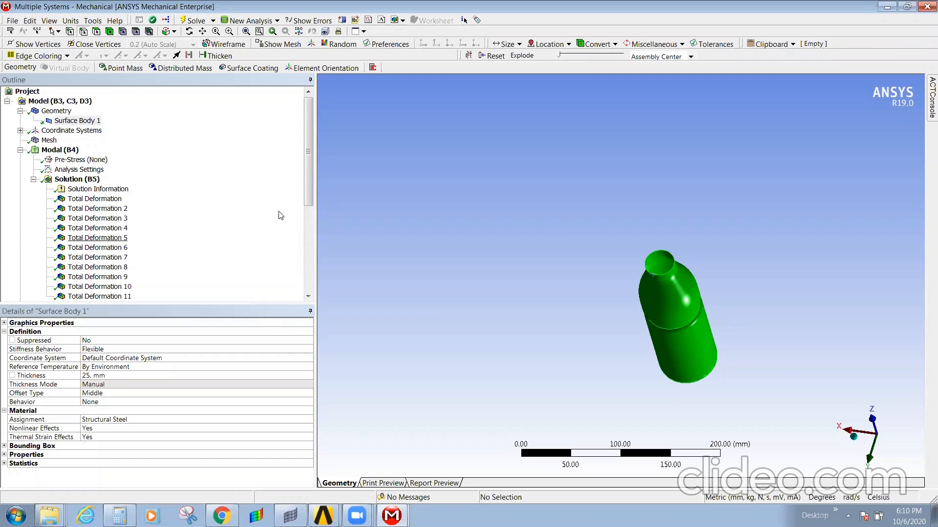
# - Review the eigenvalue buckling first mode's total deformation, load multipliers and buckled shape from several angles
pyautogui.scroll(-6, 281, 215)
pyautogui.click(95, 287)
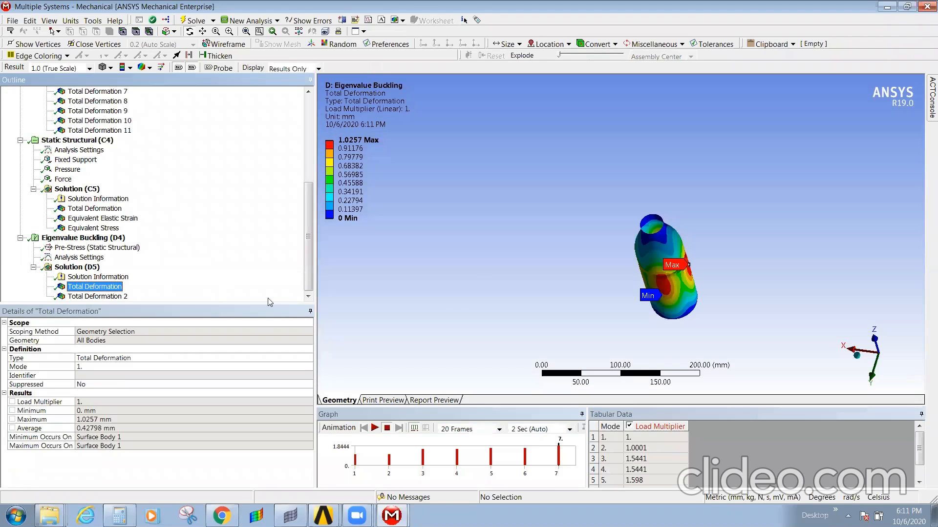
pyautogui.moveTo(625, 287); pyautogui.dragTo(693, 285)
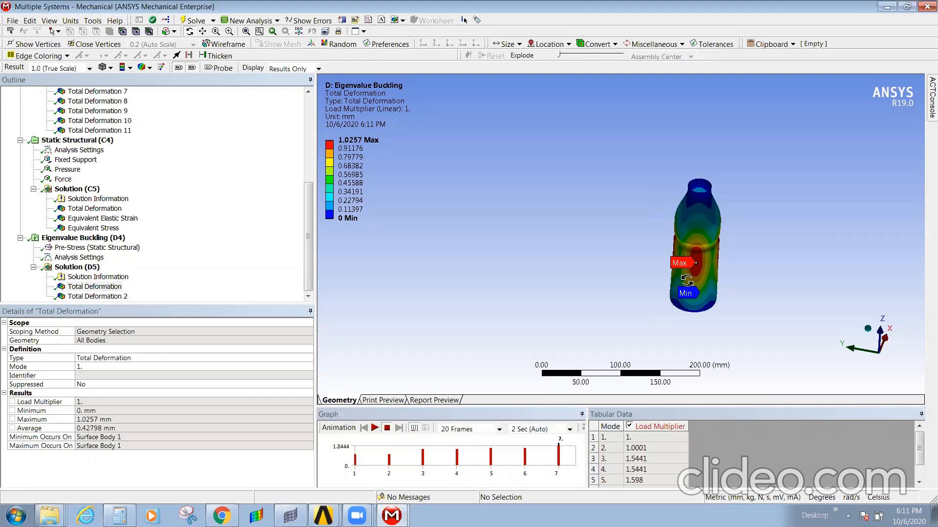
pyautogui.moveTo(688, 276)
pyautogui.mouseDown()
pyautogui.moveTo(733, 273)
pyautogui.moveTo(695, 277)
pyautogui.mouseUp()
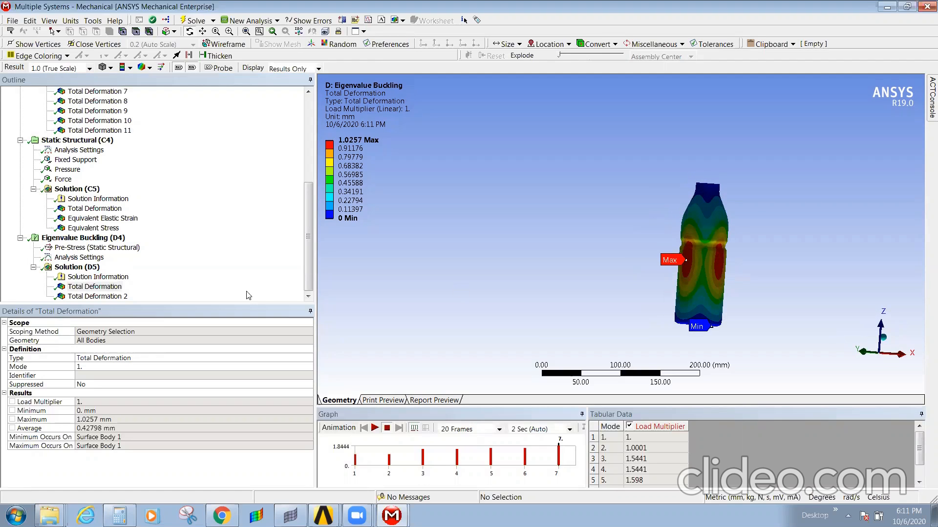
# - Inspect the static structural pressure's definition, direction and loaded faces on the bottle from the side and the open end
pyautogui.click(65, 169)
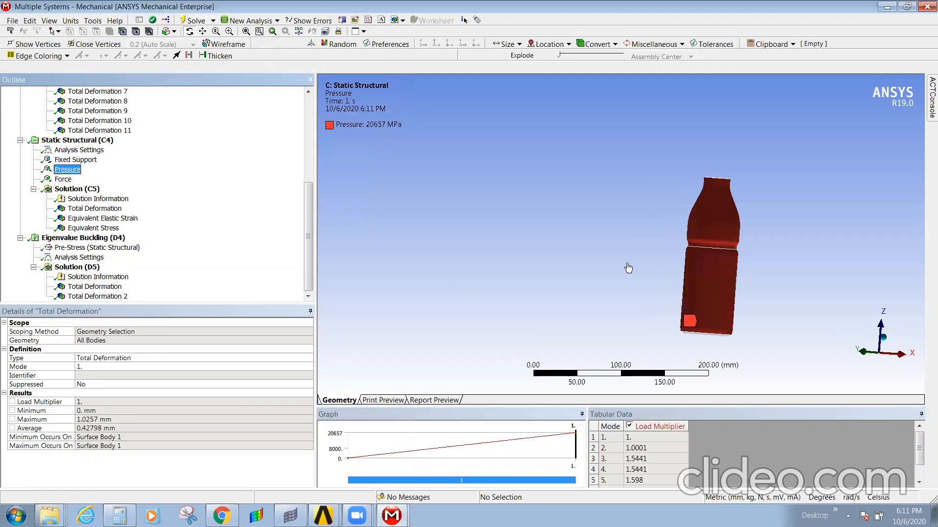
pyautogui.moveTo(735, 316); pyautogui.dragTo(702, 340)
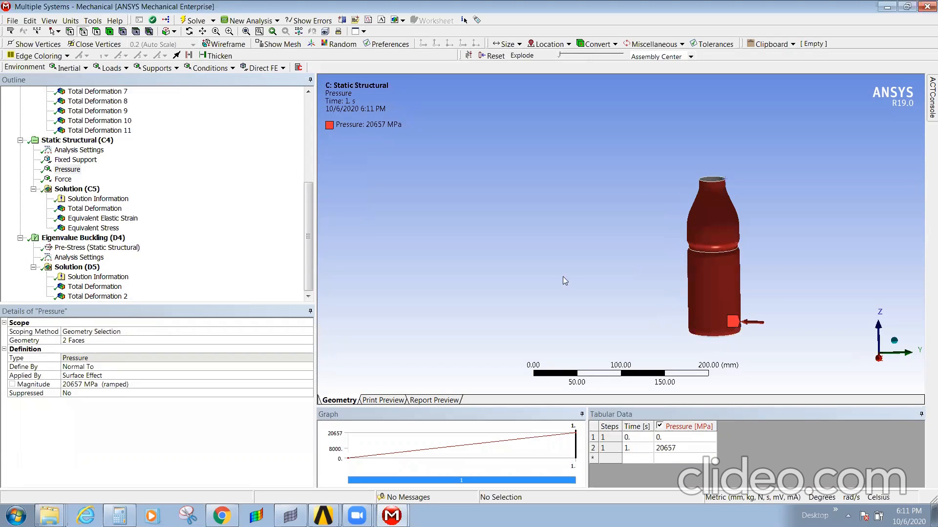
pyautogui.click(81, 360)
pyautogui.moveTo(718, 228); pyautogui.dragTo(741, 226)
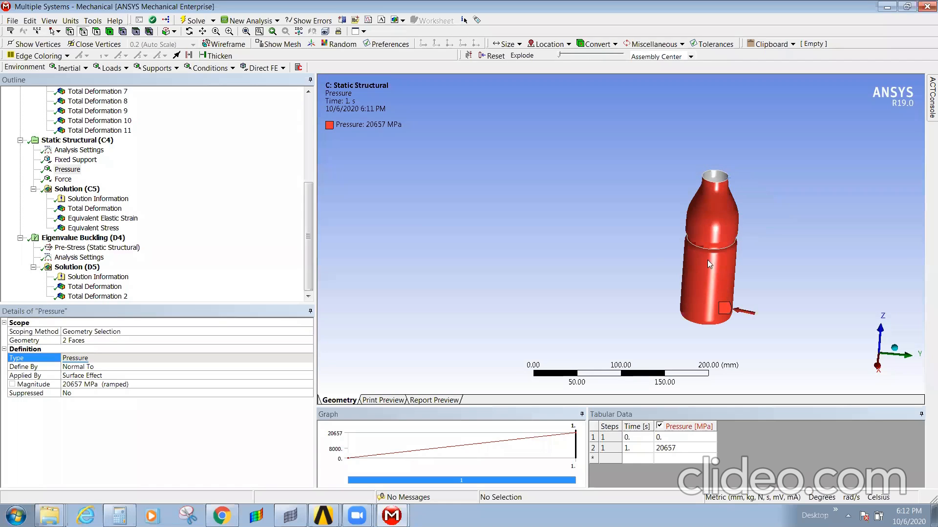
pyautogui.moveTo(719, 262); pyautogui.dragTo(733, 169)
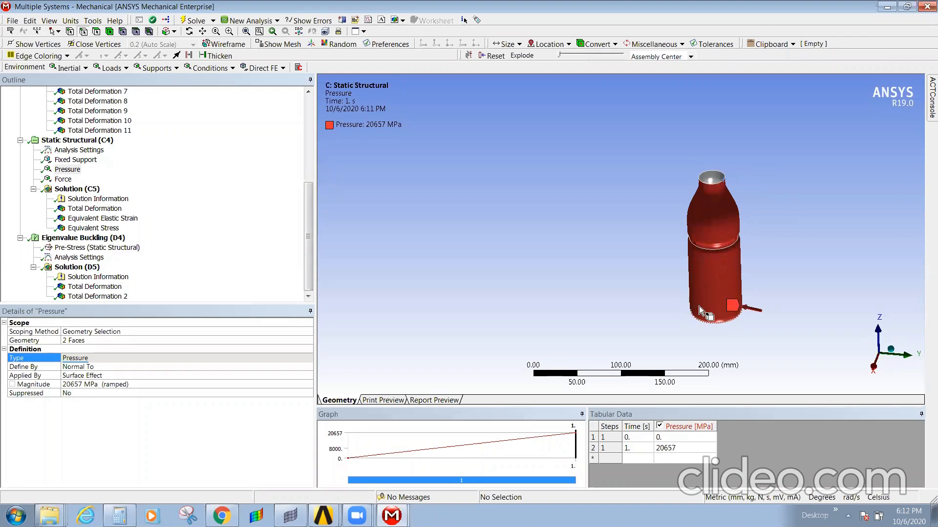
pyautogui.moveTo(761, 209); pyautogui.dragTo(749, 212)
pyautogui.moveTo(749, 212); pyautogui.dragTo(703, 147, button='middle')
pyautogui.scroll(3, 710, 201)
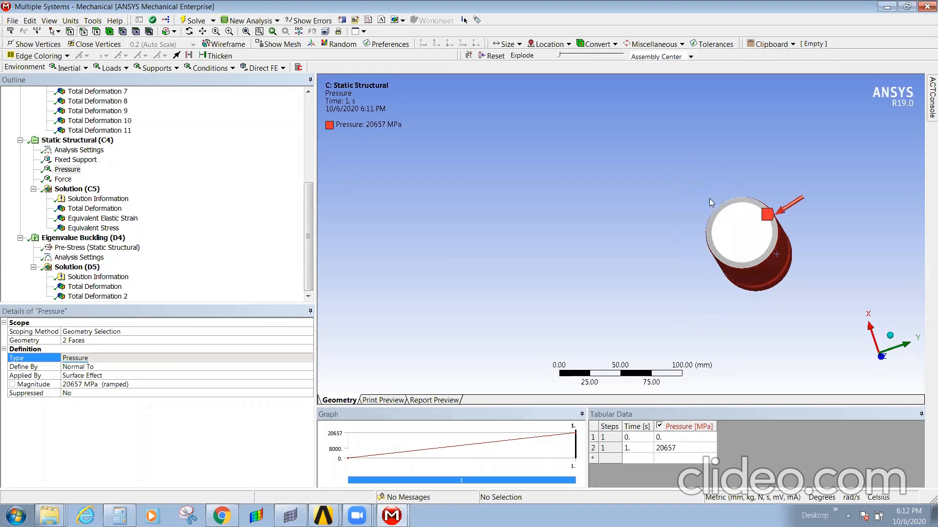
pyautogui.moveTo(782, 261); pyautogui.dragTo(790, 243, button='middle')
pyautogui.scroll(-4, 735, 248)
pyautogui.moveTo(734, 248); pyautogui.dragTo(610, 259, button='middle')
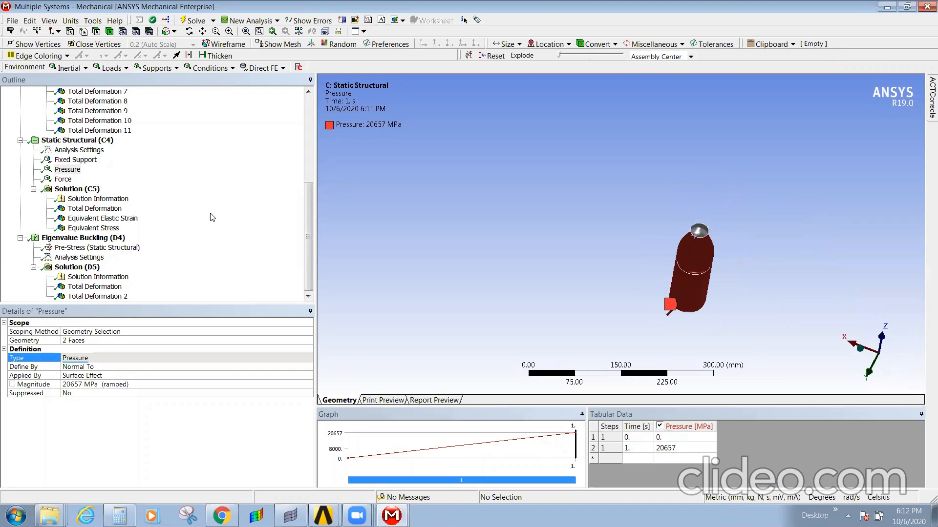
# - Try the Top offset type on the bottle surface body and restore it to Middle
pyautogui.scroll(6, 184, 166)
pyautogui.click(77, 121)
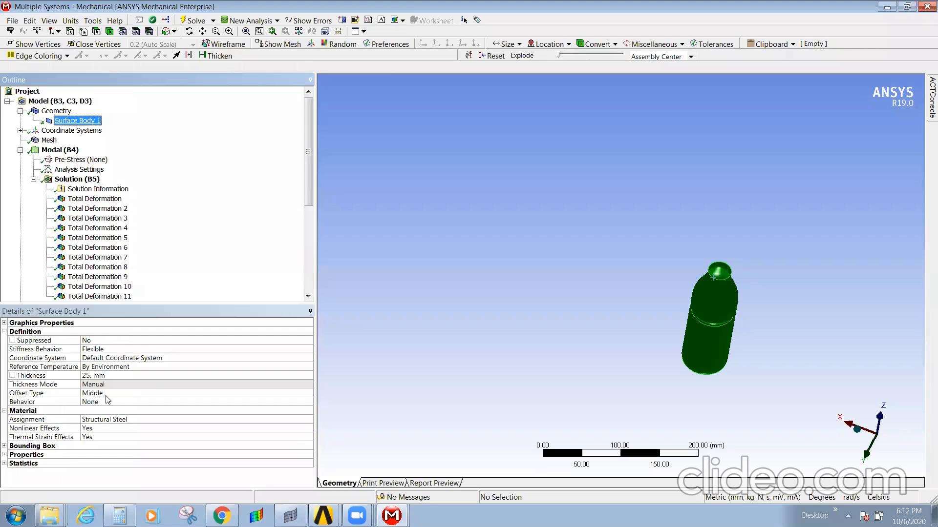
pyautogui.click(108, 395)
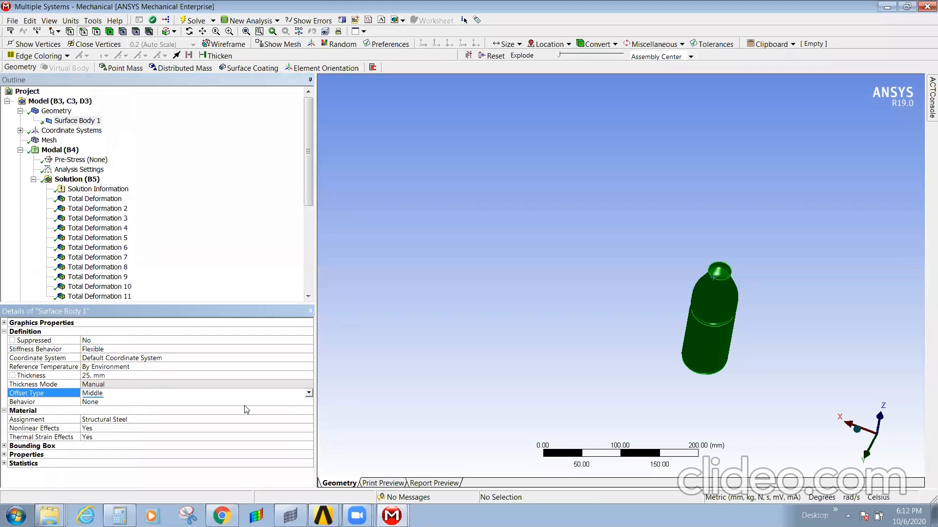
pyautogui.click(104, 394)
pyautogui.click(100, 403)
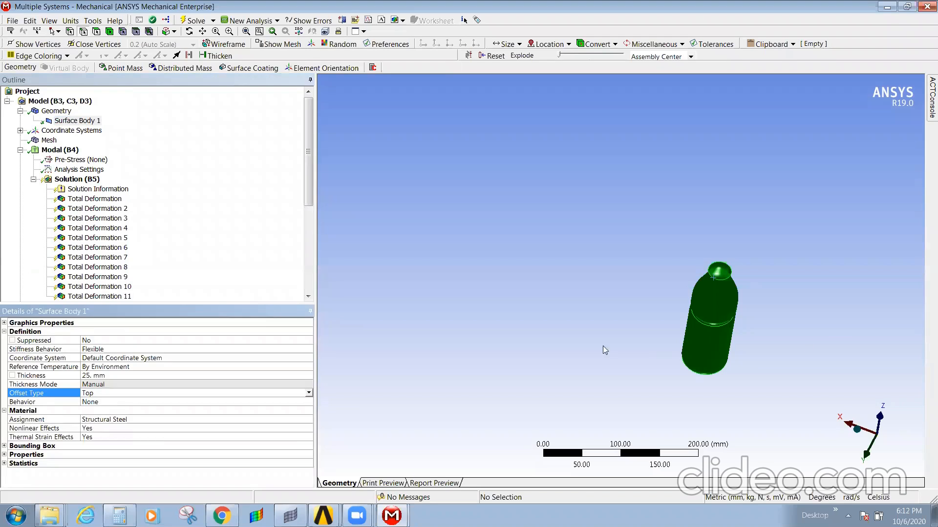
pyautogui.click(117, 393)
pyautogui.click(309, 394)
pyautogui.click(117, 412)
# - Set the bottle surface body's behavior to Construction Body
pyautogui.click(257, 401)
pyautogui.click(308, 402)
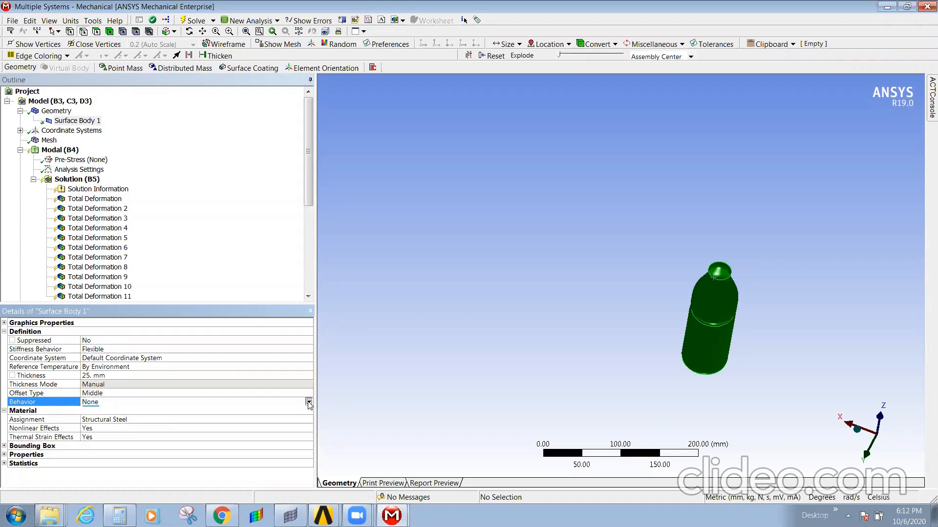
pyautogui.click(296, 419)
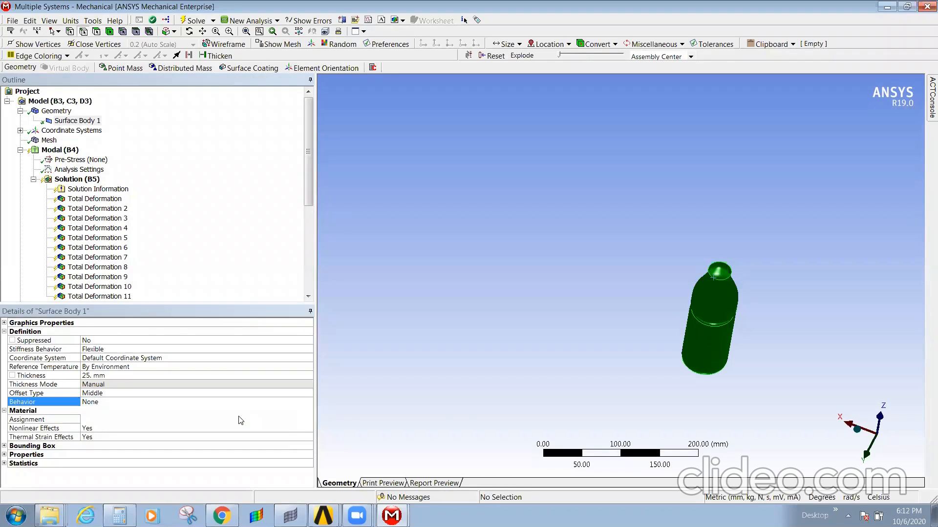
pyautogui.moveTo(650, 368); pyautogui.dragTo(656, 386, button='middle')
# - Check the static structural pressure's geometry scoping and compare the bottle in the second Mechanical project
pyautogui.scroll(-6, 215, 244)
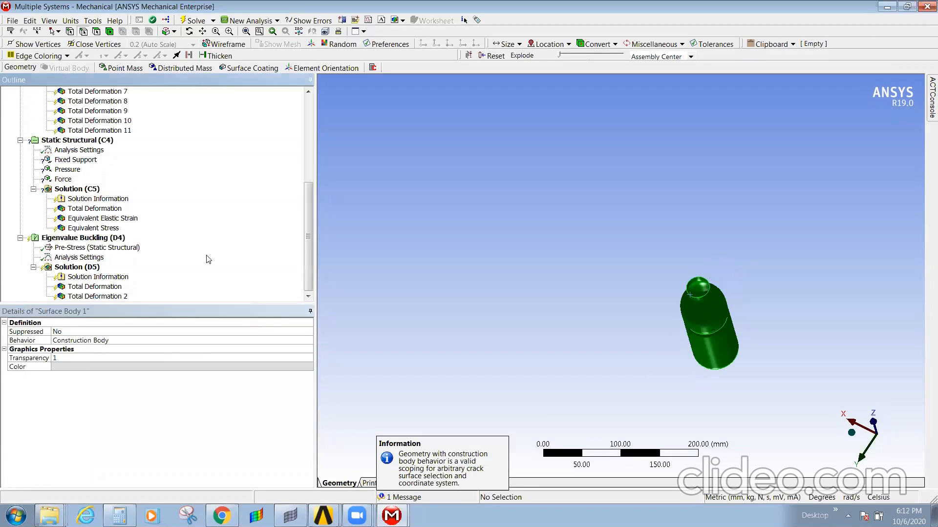
pyautogui.click(67, 170)
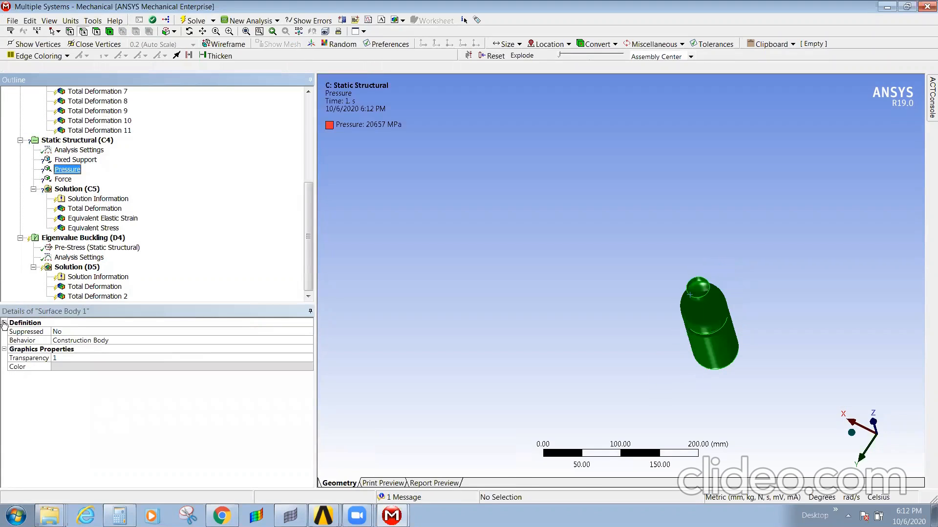
pyautogui.moveTo(706, 321); pyautogui.dragTo(703, 268, button='middle')
pyautogui.scroll(4, 209, 258)
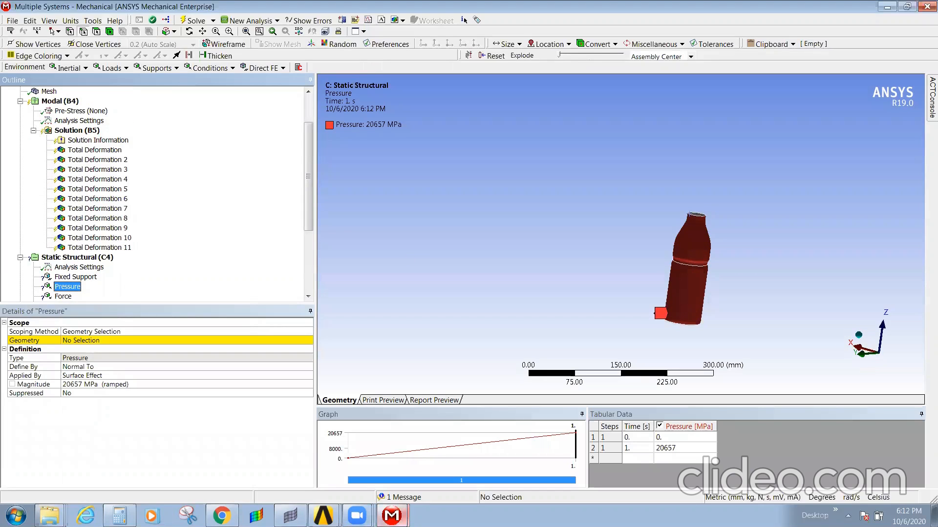
pyautogui.click(391, 515)
pyautogui.click(385, 494)
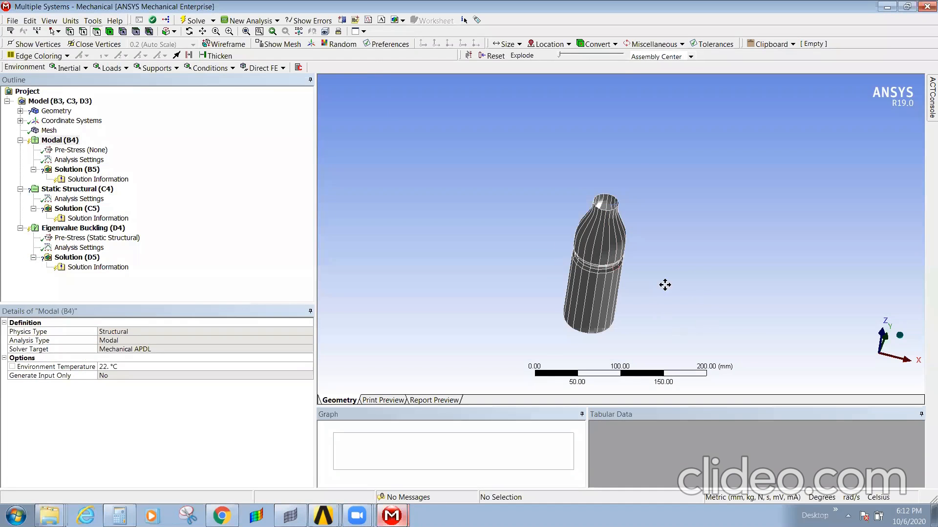
pyautogui.moveTo(664, 285); pyautogui.dragTo(686, 241)
# - Switch to HyperMesh, start a new model discarding the current data, and import the Nastran file bottle.bdf
pyautogui.moveTo(290, 515)
pyautogui.click(273, 493)
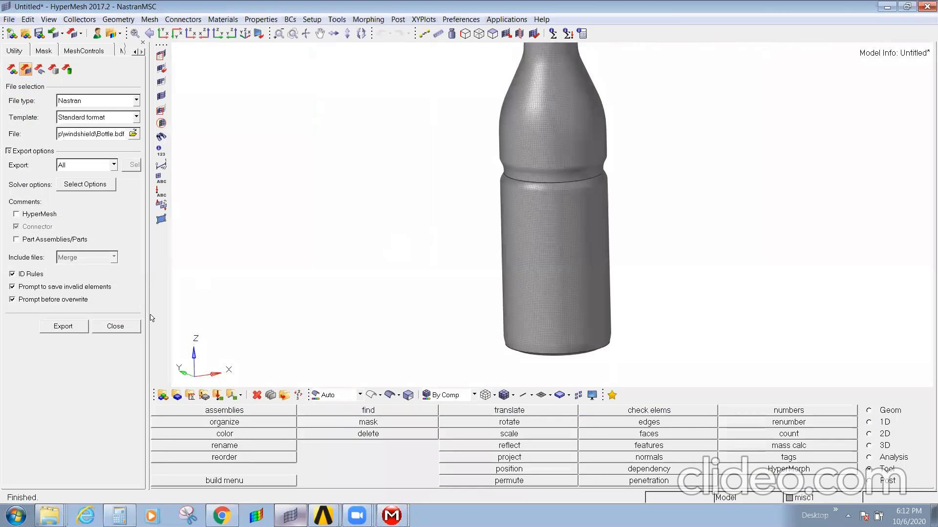
pyautogui.click(11, 35)
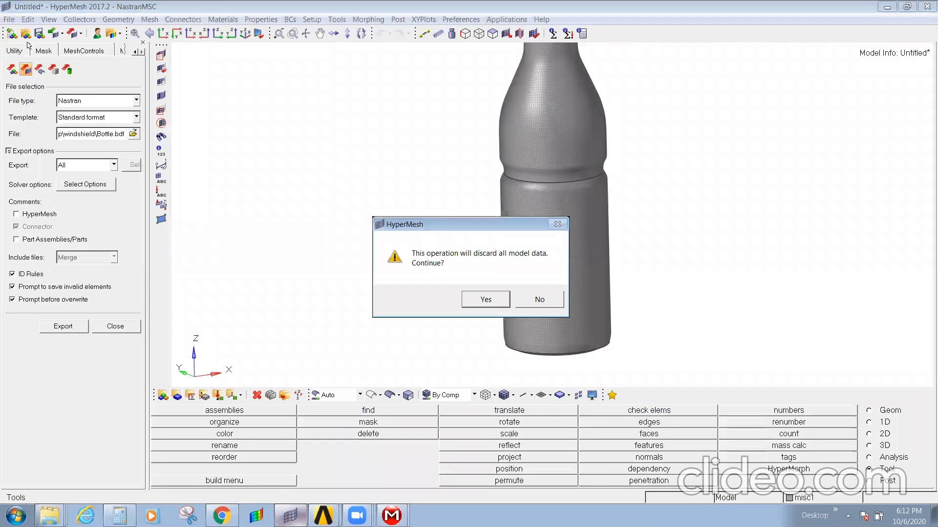
pyautogui.press('Return')
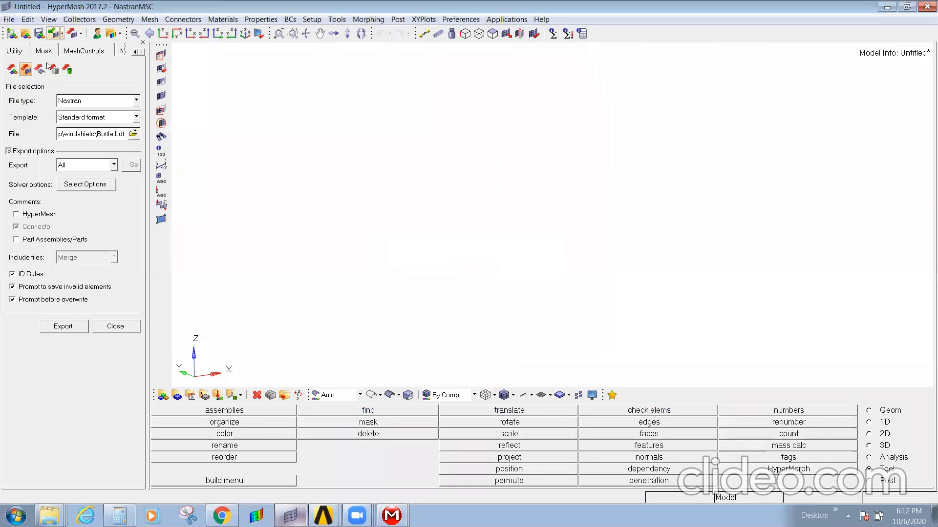
pyautogui.click(53, 33)
pyautogui.click(68, 353)
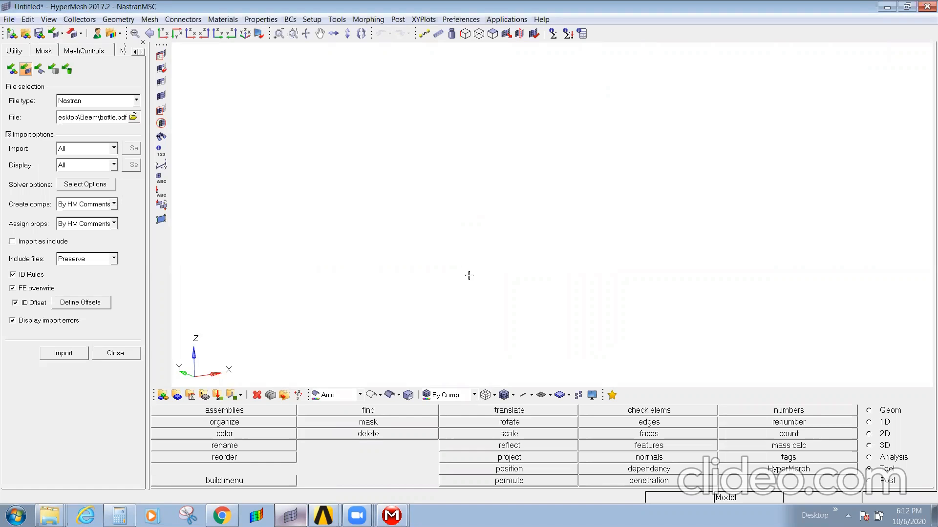
# - Measure the distance between two adjacent mesh nodes just below the bottle's groove and view the whole mesh
pyautogui.keyDown('ctrl'); pyautogui.moveTo(772, 158); pyautogui.dragTo(683, 228); pyautogui.keyUp('ctrl')
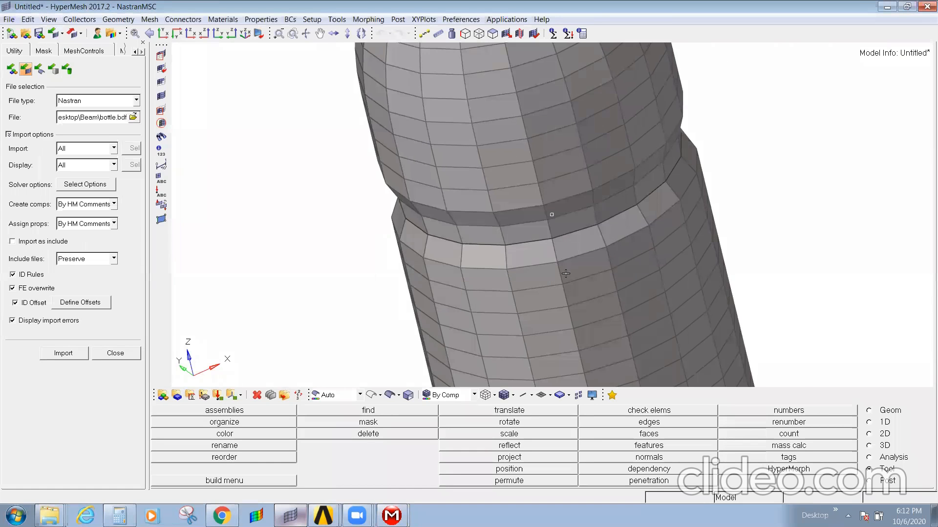
pyautogui.scroll(2, 566, 274)
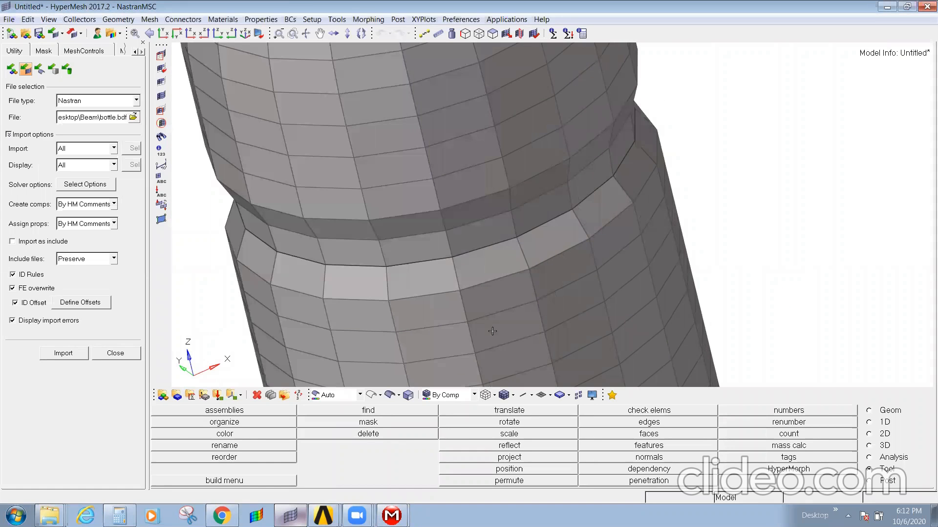
pyautogui.press('F4')
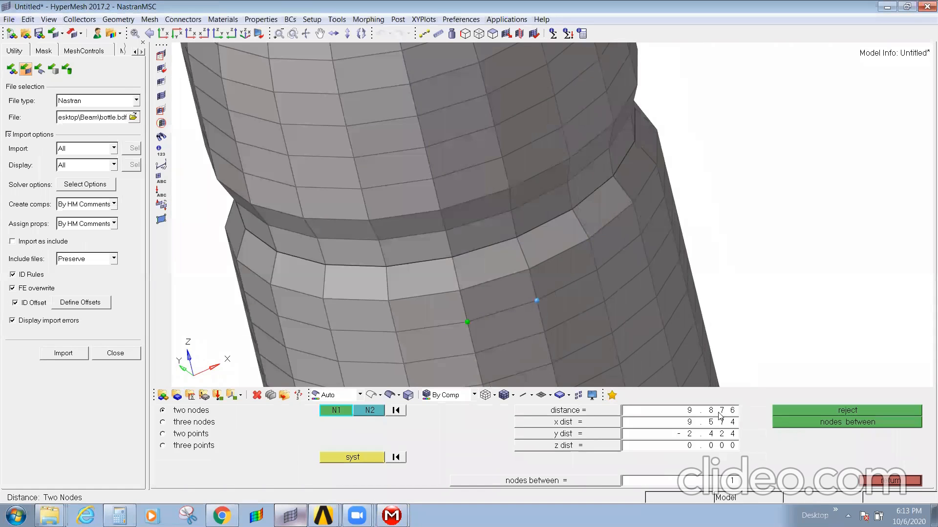
pyautogui.press('Escape')
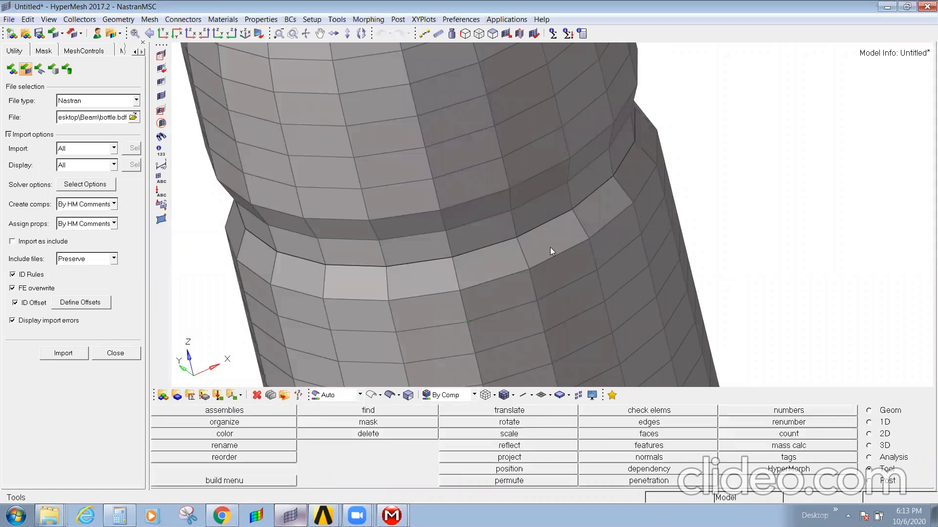
pyautogui.scroll(-10, 517, 298)
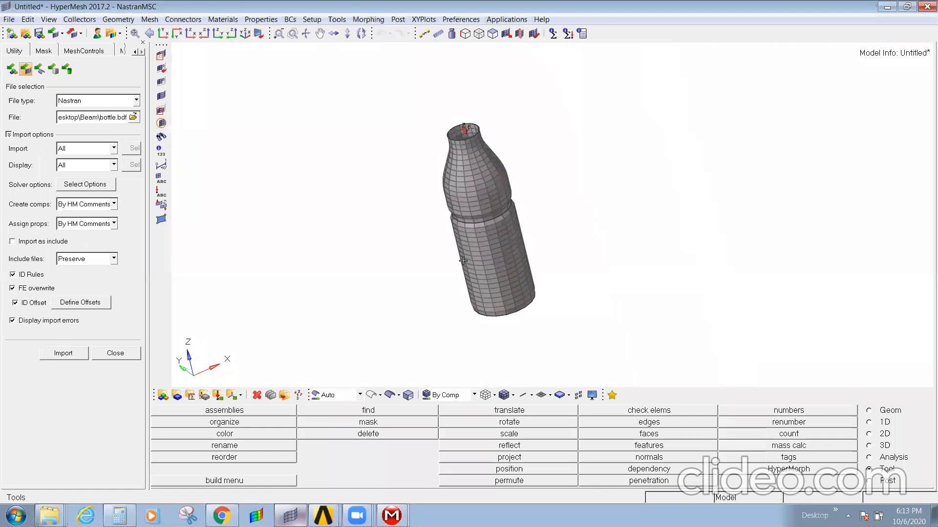
pyautogui.moveTo(393, 514)
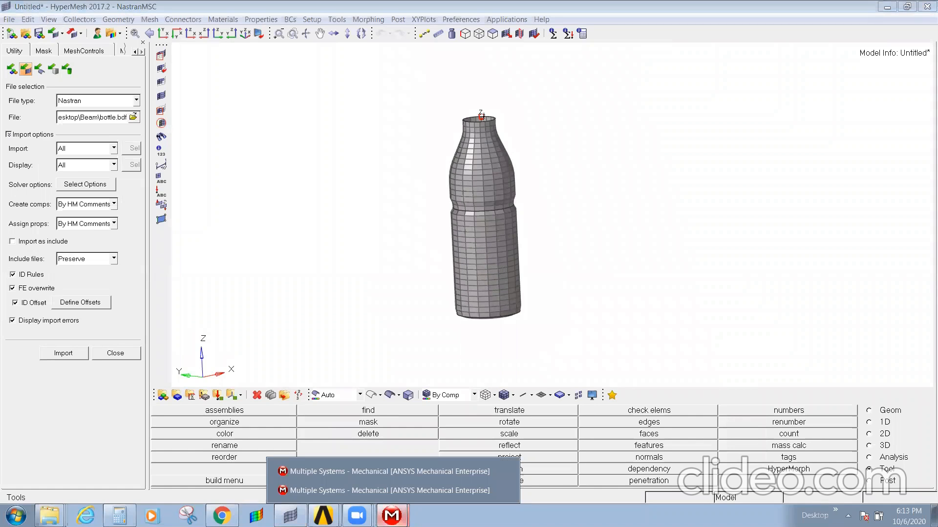
# - Switch to the second Mechanical project, clear the bottle's face selection and inspect the whole bottle
pyautogui.click(401, 494)
pyautogui.moveTo(610, 186); pyautogui.dragTo(654, 224)
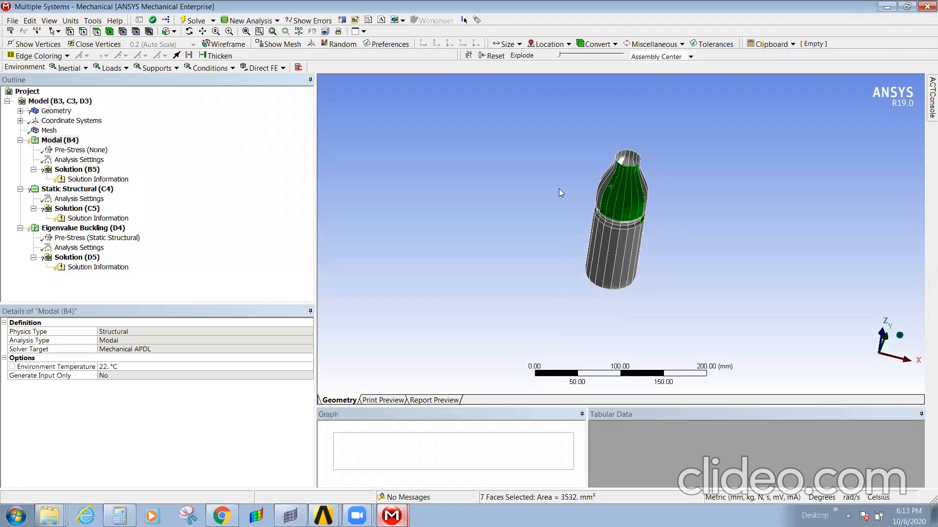
pyautogui.click(658, 281)
pyautogui.moveTo(623, 273); pyautogui.dragTo(613, 273)
pyautogui.click(687, 296)
pyautogui.moveTo(633, 241); pyautogui.dragTo(561, 304, button='middle')
pyautogui.scroll(-1, 604, 272)
pyautogui.scroll(5, 606, 271)
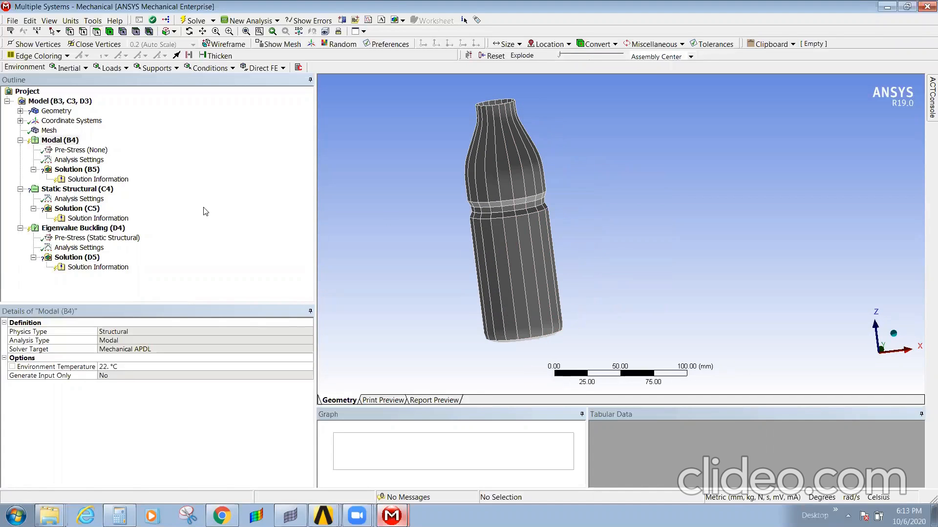
# - Insert a pressure load in the static structural analysis
pyautogui.click(68, 140)
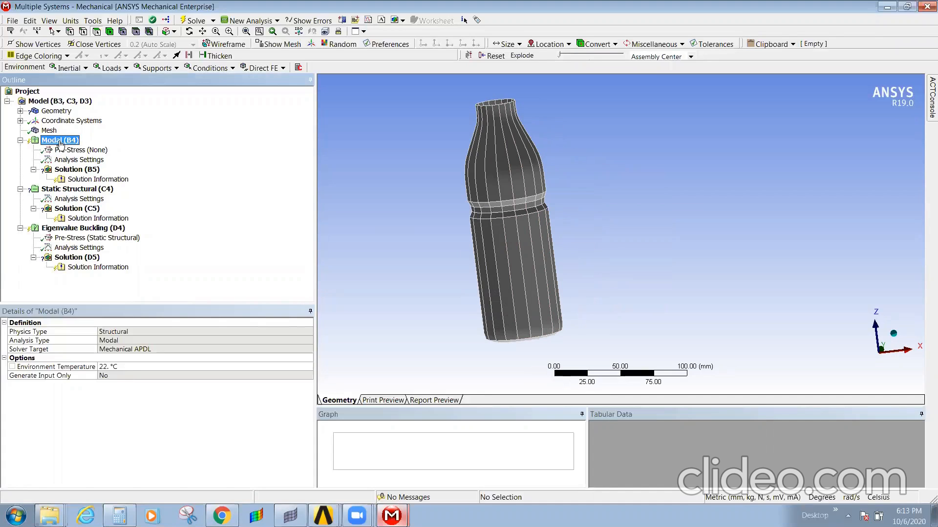
pyautogui.rightClick(61, 142)
pyautogui.click(223, 275)
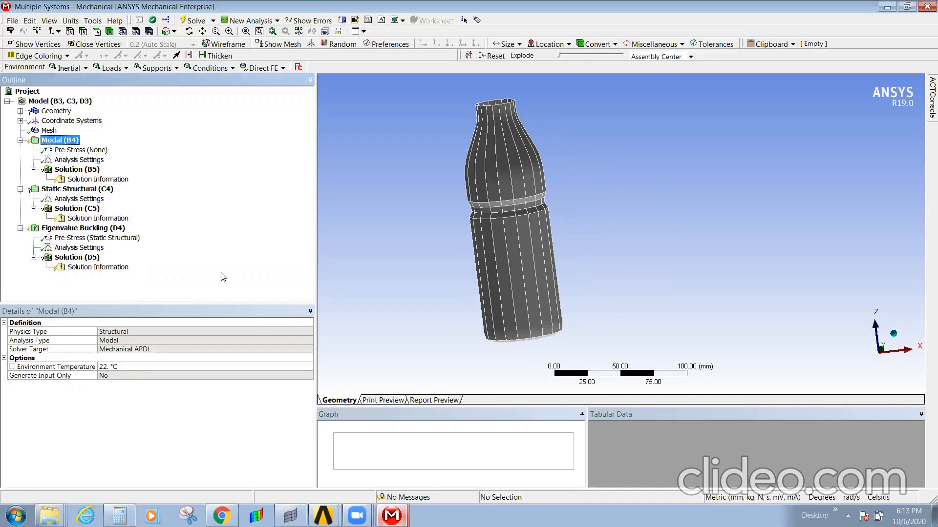
pyautogui.click(66, 190)
pyautogui.rightClick(71, 190)
pyautogui.moveTo(186, 193)
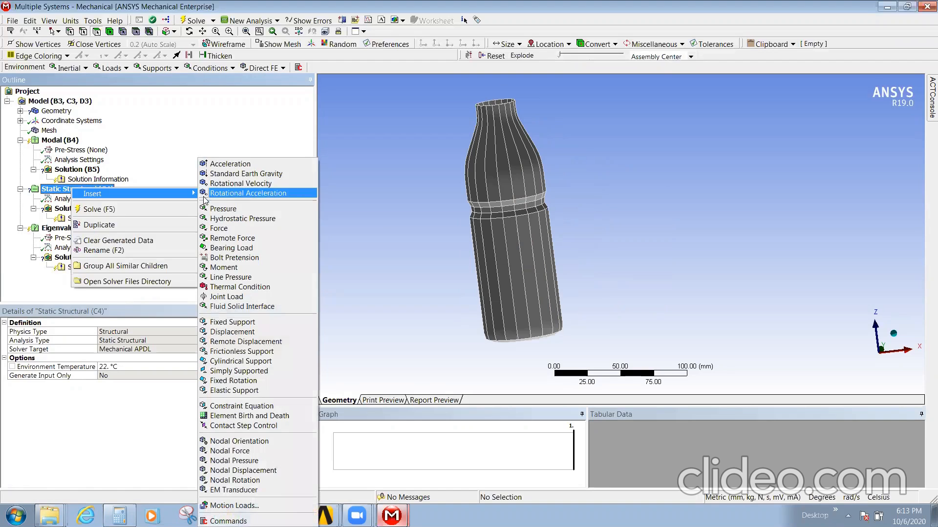
pyautogui.click(221, 209)
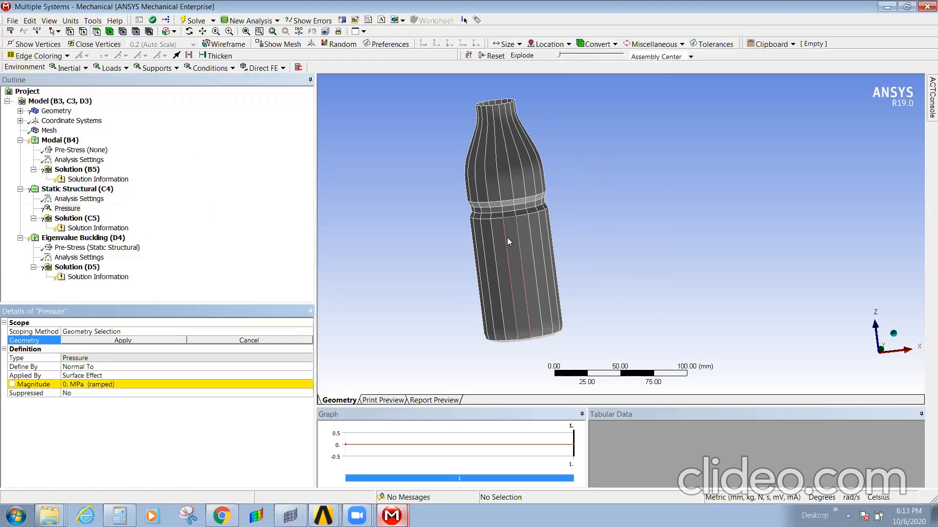
# - Select the side faces of the bottle's lower cylindrical body all the way around
pyautogui.moveTo(482, 306); pyautogui.dragTo(562, 289)
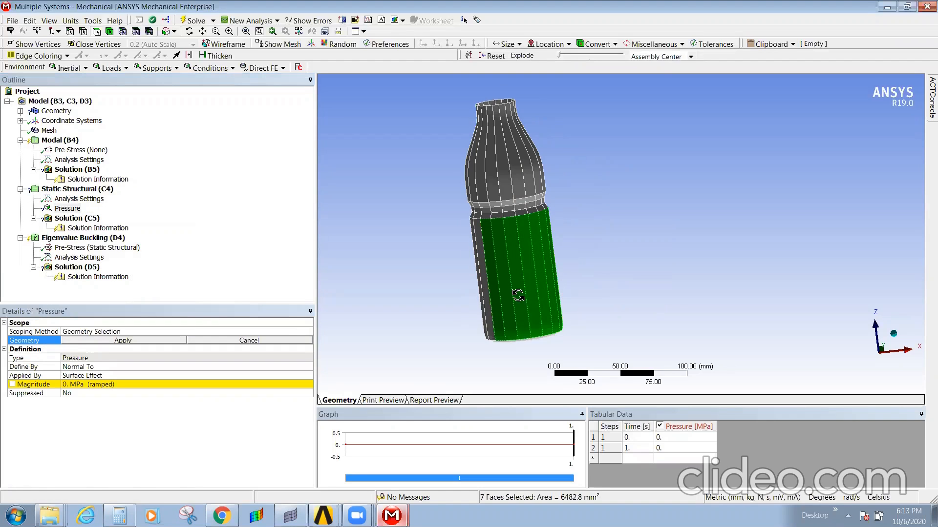
pyautogui.moveTo(518, 295); pyautogui.dragTo(442, 309, button='middle')
pyautogui.keyDown('ctrl'); pyautogui.moveTo(511, 300); pyautogui.dragTo(614, 277); pyautogui.keyUp('ctrl')
pyautogui.moveTo(564, 277); pyautogui.dragTo(469, 312, button='middle')
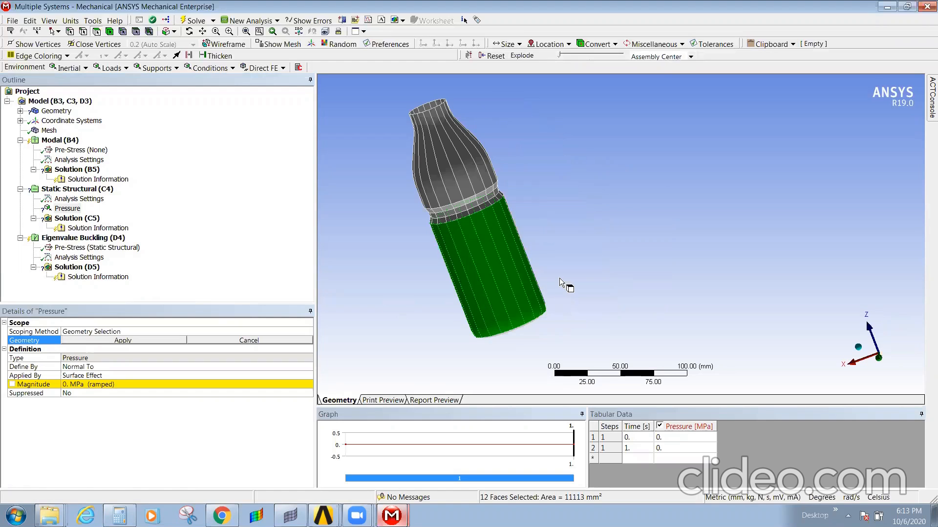
pyautogui.moveTo(560, 283); pyautogui.dragTo(496, 331, button='middle')
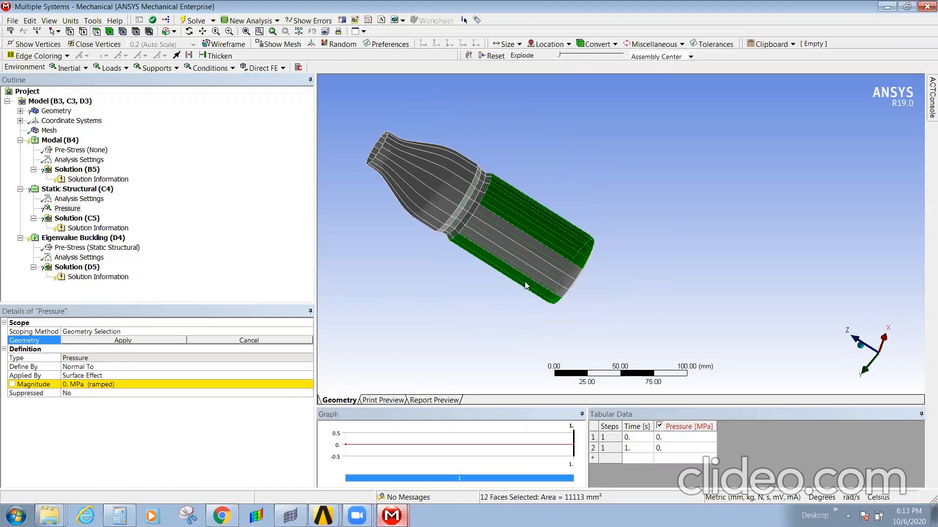
pyautogui.keyDown('ctrl'); pyautogui.moveTo(525, 286); pyautogui.dragTo(545, 230); pyautogui.keyUp('ctrl')
pyautogui.moveTo(540, 214); pyautogui.dragTo(581, 152, button='middle')
# - Add the bottle's tapered shoulder and neck faces to the face selection
pyautogui.moveTo(388, 145)
pyautogui.keyDown('ctrl'); pyautogui.mouseDown()
pyautogui.moveTo(464, 140)
pyautogui.moveTo(432, 107)
pyautogui.moveTo(443, 130)
pyautogui.mouseUp(); pyautogui.keyUp('ctrl')
pyautogui.moveTo(444, 130); pyautogui.dragTo(450, 195, button='middle')
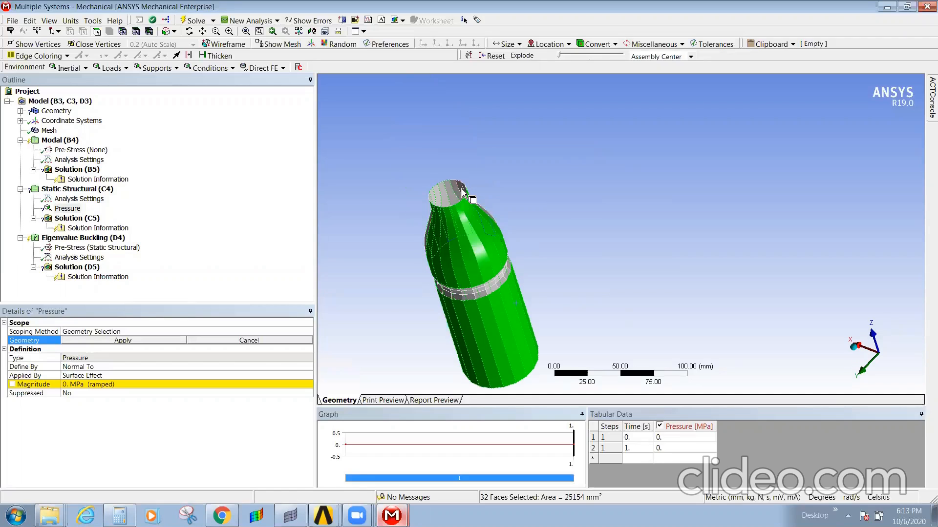
pyautogui.keyDown('ctrl'); pyautogui.moveTo(435, 203); pyautogui.dragTo(428, 205); pyautogui.keyUp('ctrl')
pyautogui.moveTo(491, 195); pyautogui.dragTo(423, 241, button='middle')
# - Extend the face selection around the ring of groove faces between the shoulder and the lower body
pyautogui.keyDown('ctrl'); pyautogui.moveTo(463, 287); pyautogui.dragTo(465, 277); pyautogui.keyUp('ctrl')
pyautogui.moveTo(467, 298); pyautogui.dragTo(483, 185, button='middle')
pyautogui.moveTo(517, 186)
pyautogui.keyDown('ctrl'); pyautogui.mouseDown()
pyautogui.moveTo(480, 263)
pyautogui.moveTo(494, 214)
pyautogui.moveTo(500, 205)
pyautogui.moveTo(478, 263)
pyautogui.moveTo(514, 204)
pyautogui.moveTo(540, 209)
pyautogui.mouseUp(); pyautogui.keyUp('ctrl')
pyautogui.moveTo(540, 210)
pyautogui.mouseDown(button='middle')
pyautogui.moveTo(485, 279)
pyautogui.moveTo(499, 209)
pyautogui.mouseUp(button='middle')
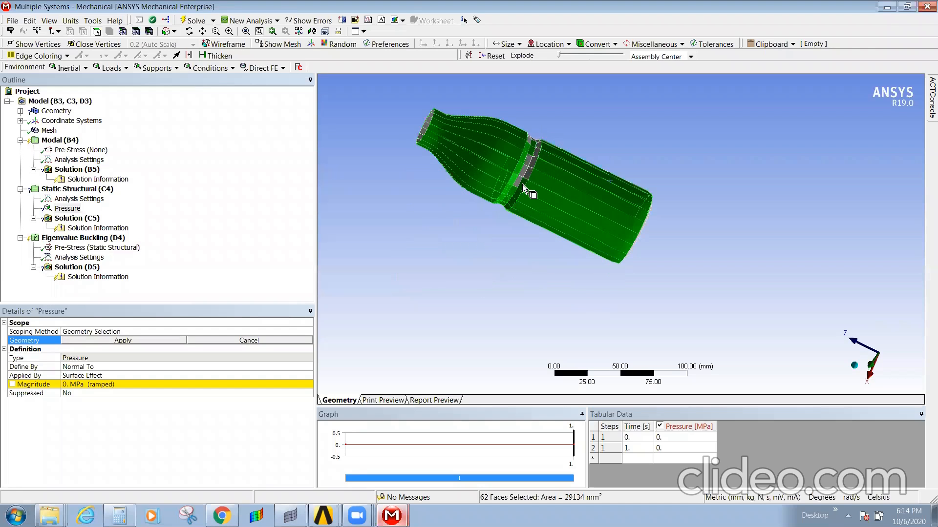
pyautogui.keyDown('ctrl'); pyautogui.moveTo(524, 205); pyautogui.dragTo(549, 174); pyautogui.keyUp('ctrl')
pyautogui.moveTo(550, 174); pyautogui.dragTo(473, 254, button='middle')
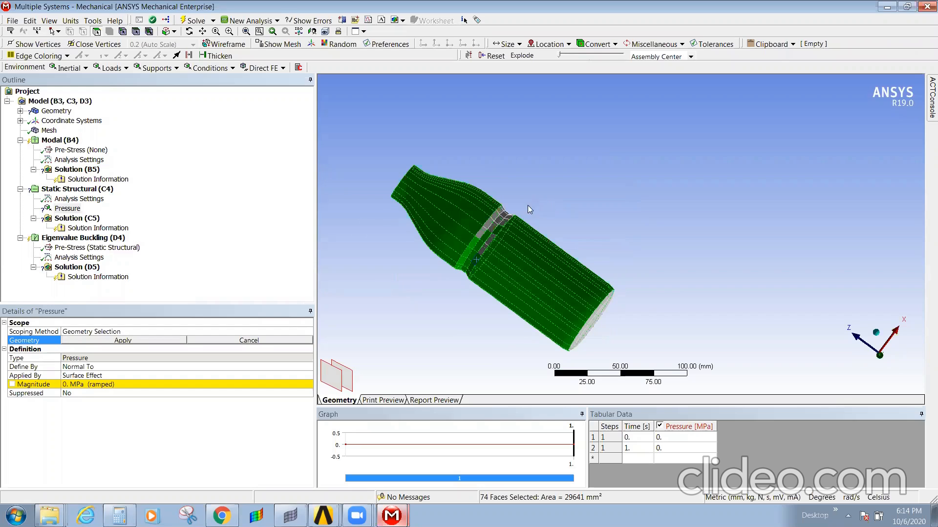
# - Add the remaining unselected groove faces and the missed shoulder strip to the selection
pyautogui.keyDown('ctrl'); pyautogui.moveTo(493, 245); pyautogui.dragTo(479, 258); pyautogui.keyUp('ctrl')
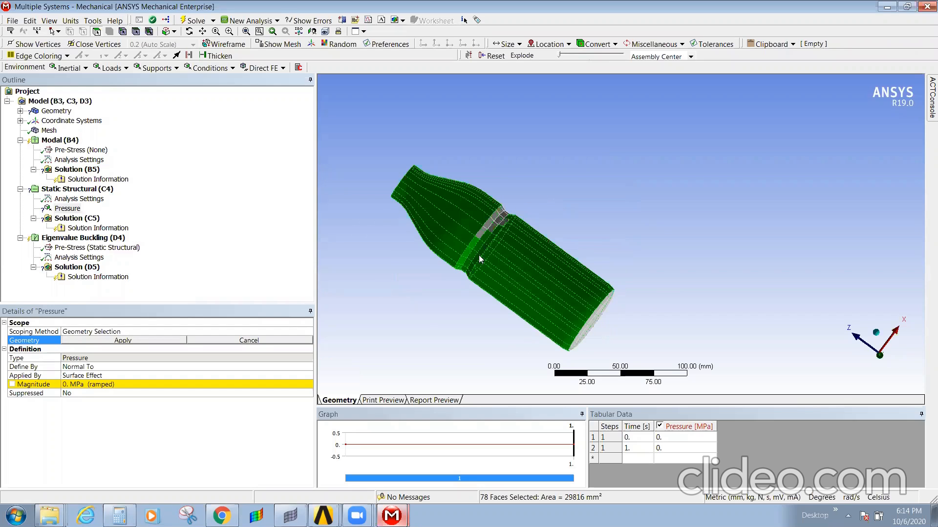
pyautogui.moveTo(494, 224)
pyautogui.keyDown('ctrl'); pyautogui.mouseDown()
pyautogui.moveTo(503, 215)
pyautogui.moveTo(481, 238)
pyautogui.moveTo(499, 239)
pyautogui.mouseUp(); pyautogui.keyUp('ctrl')
pyautogui.keyDown('ctrl'); pyautogui.click(498, 240); pyautogui.keyUp('ctrl')
pyautogui.moveTo(533, 251); pyautogui.dragTo(473, 329, button='middle')
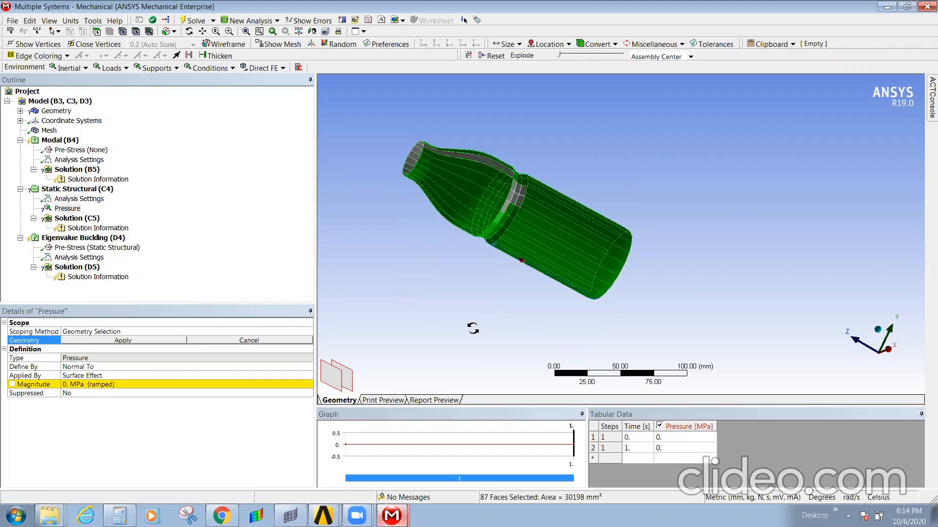
pyautogui.moveTo(520, 180)
pyautogui.keyDown('ctrl'); pyautogui.mouseDown()
pyautogui.moveTo(507, 210)
pyautogui.moveTo(526, 190)
pyautogui.mouseUp(); pyautogui.keyUp('ctrl')
pyautogui.keyDown('ctrl'); pyautogui.click(519, 201); pyautogui.keyUp('ctrl')
pyautogui.keyDown('ctrl'); pyautogui.click(494, 170); pyautogui.keyUp('ctrl')
# - Create a named selection "Load" from the selected outer faces and display it on the bottle
pyautogui.rightClick(490, 193)
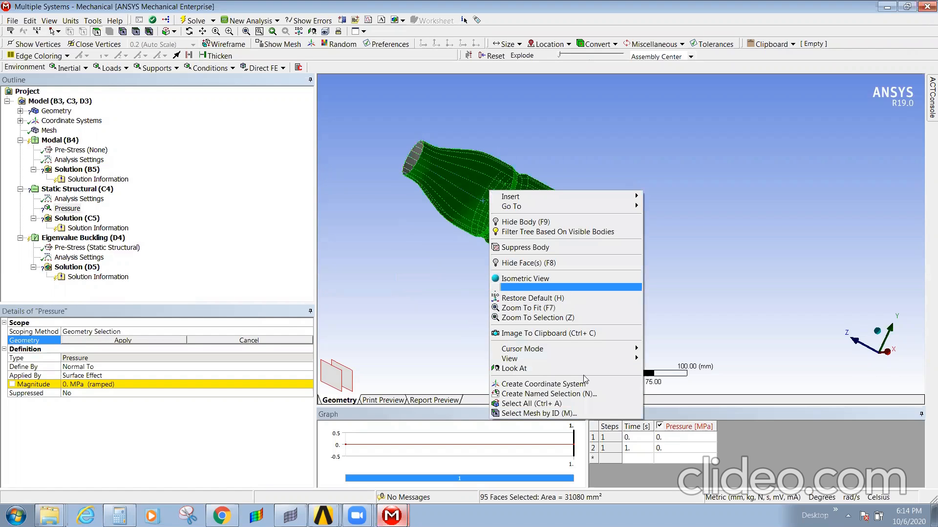
pyautogui.click(558, 394)
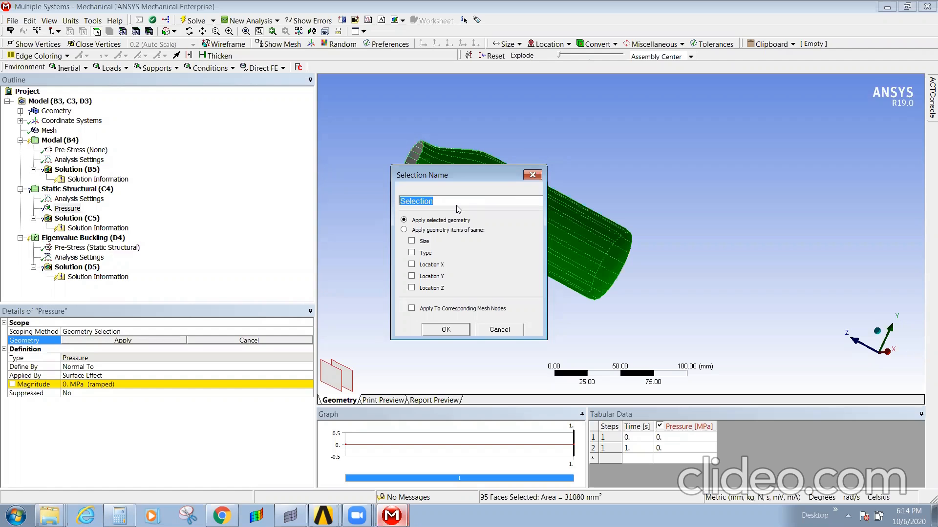
pyautogui.write('Load')
pyautogui.press('Return')
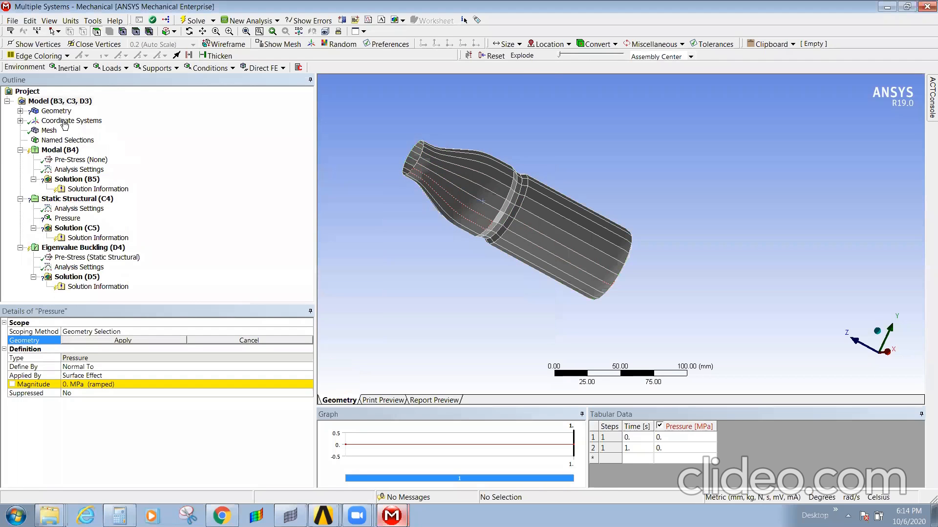
pyautogui.click(55, 140)
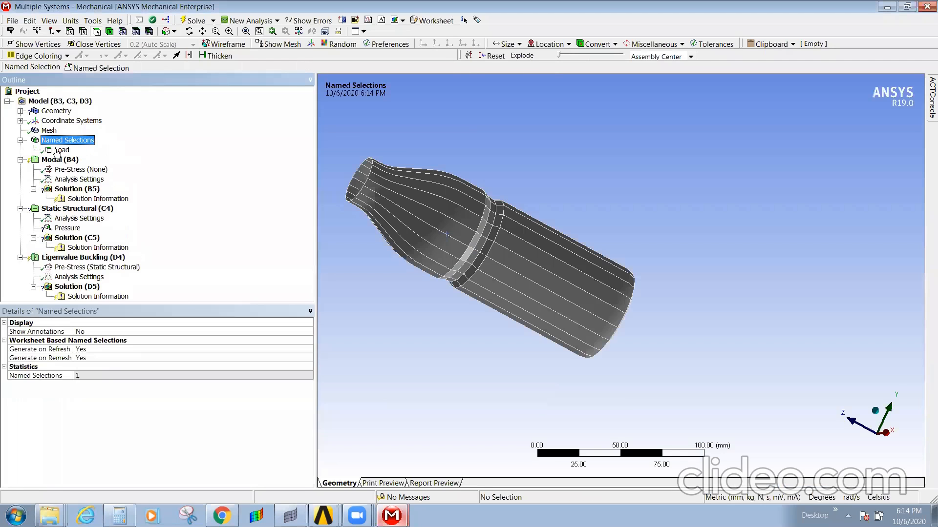
pyautogui.click(58, 153)
# - Create a named selection "boundry" from the bottle's circular bottom face
pyautogui.moveTo(459, 242); pyautogui.dragTo(631, 198, button='middle')
pyautogui.click(587, 275)
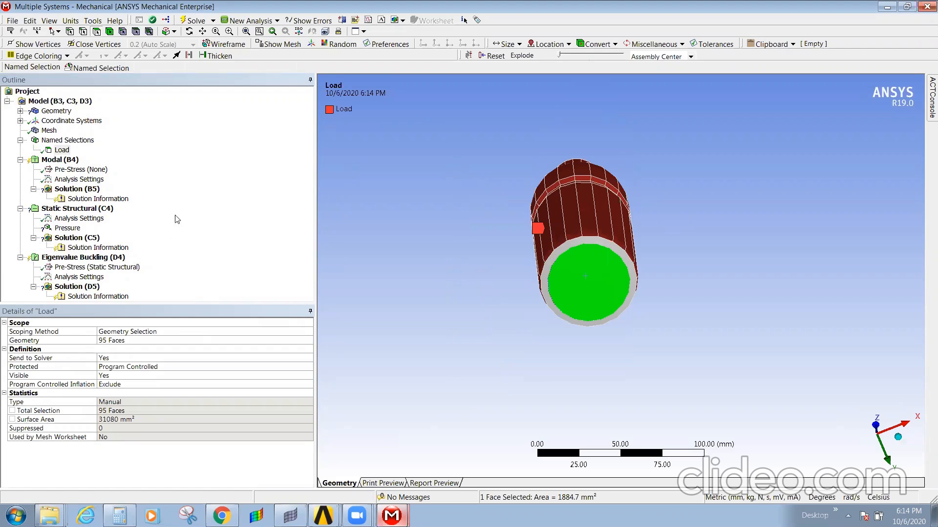
pyautogui.rightClick(592, 280)
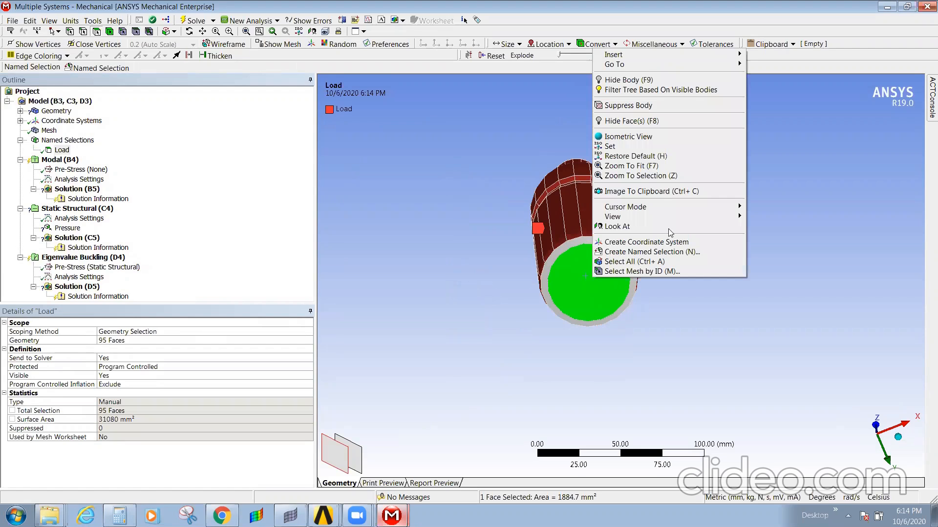
pyautogui.click(651, 254)
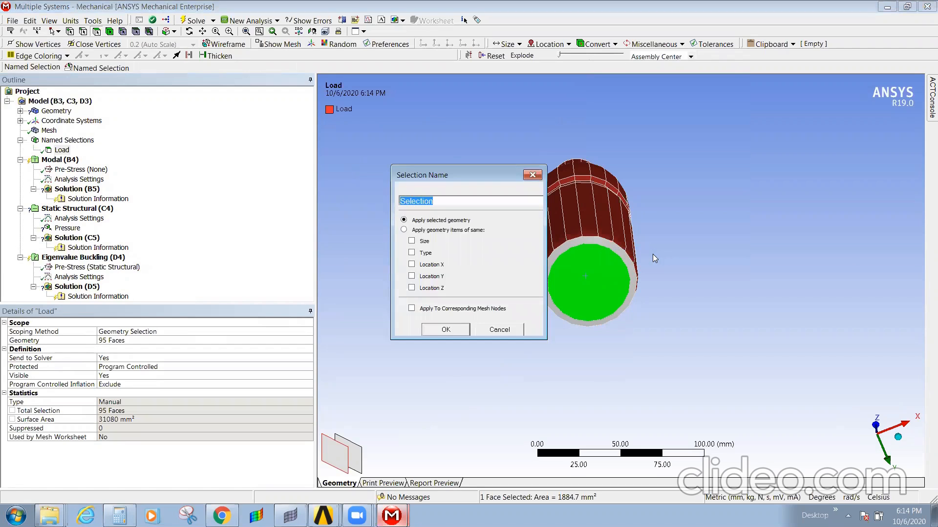
pyautogui.write('boundry')
pyautogui.press('Return')
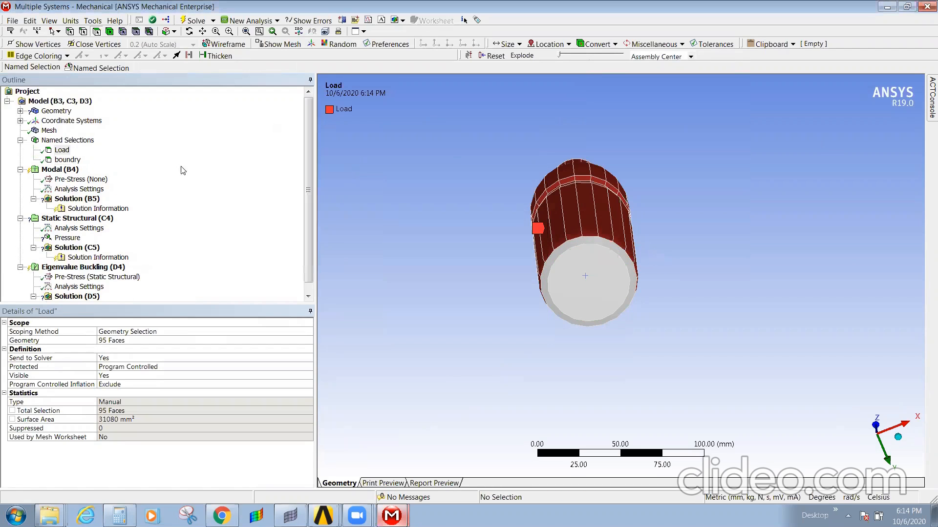
# - Insert a fixed support in the modal analysis, scoped to the named selection boundry
pyautogui.click(63, 170)
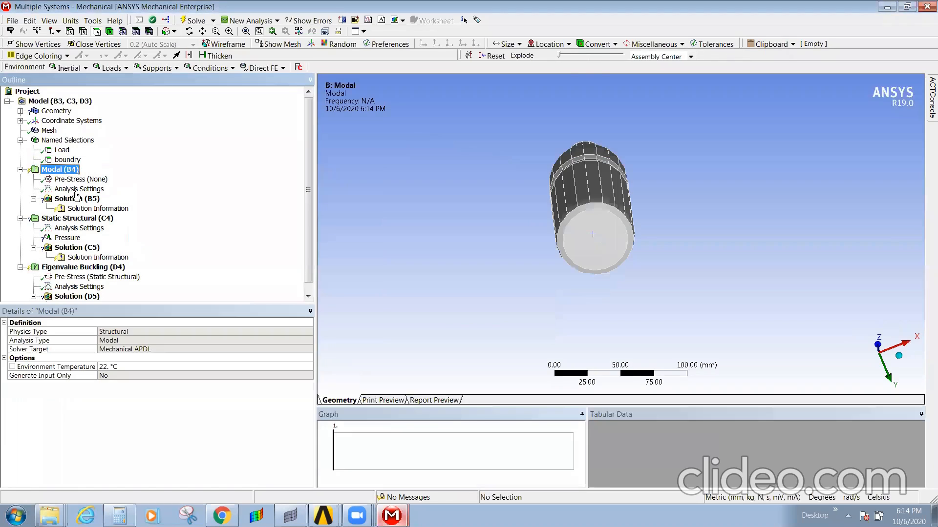
pyautogui.rightClick(67, 174)
pyautogui.moveTo(137, 177)
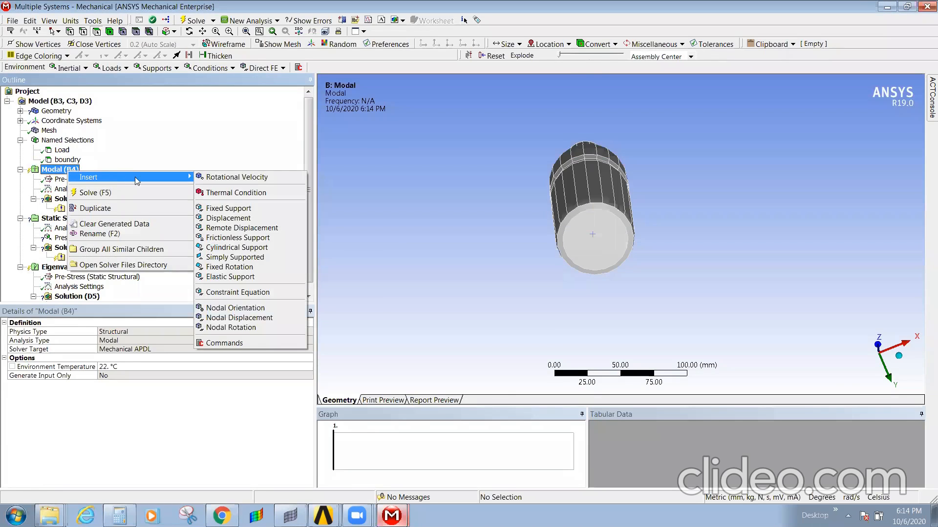
pyautogui.click(228, 209)
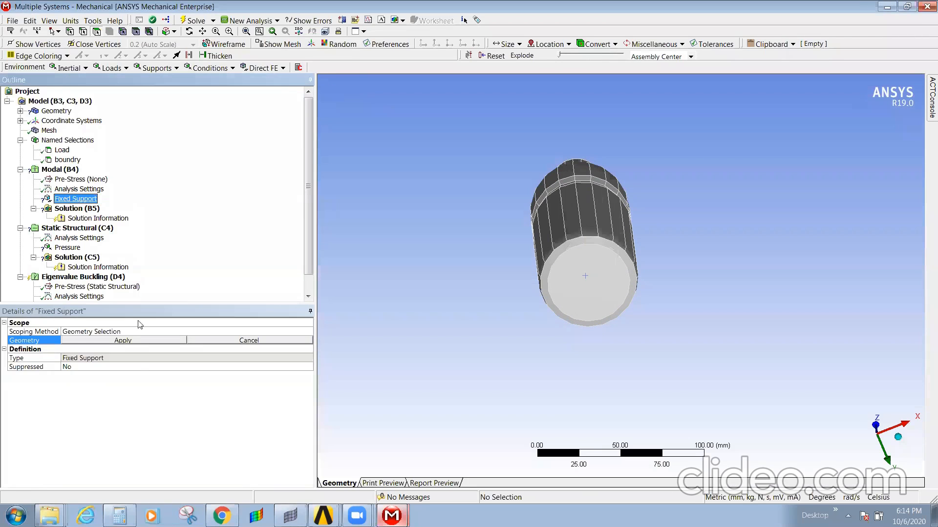
pyautogui.click(108, 338)
pyautogui.click(309, 332)
pyautogui.click(127, 349)
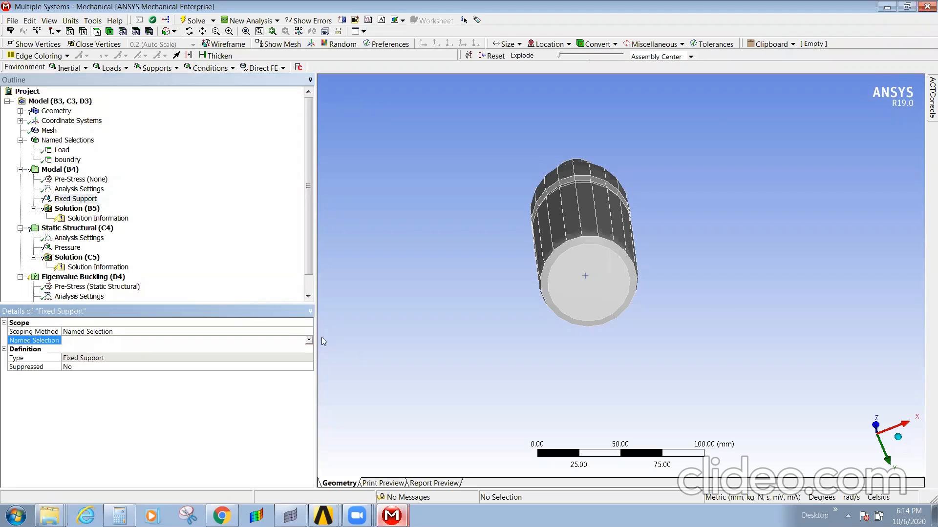
pyautogui.click(309, 341)
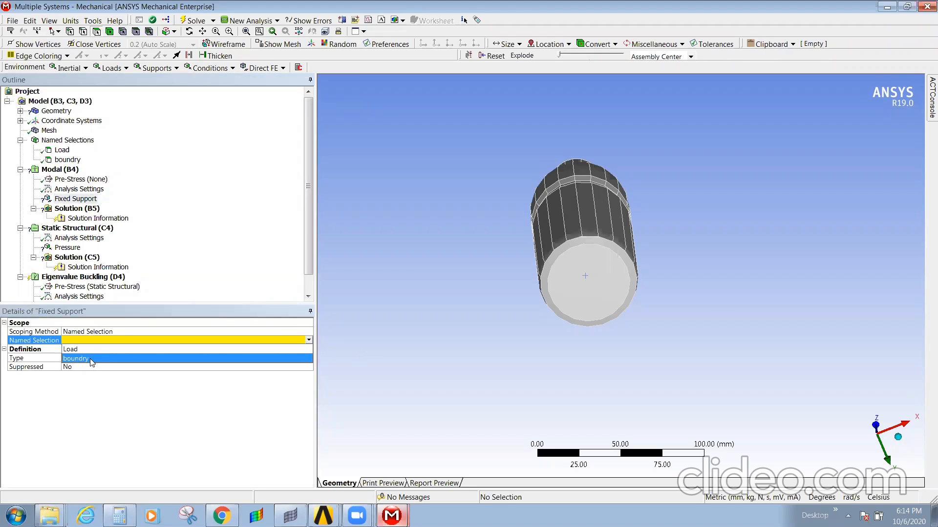
pyautogui.click(90, 358)
# - Insert a total deformation result in the modal solution
pyautogui.click(77, 209)
pyautogui.rightClick(76, 209)
pyautogui.moveTo(180, 219)
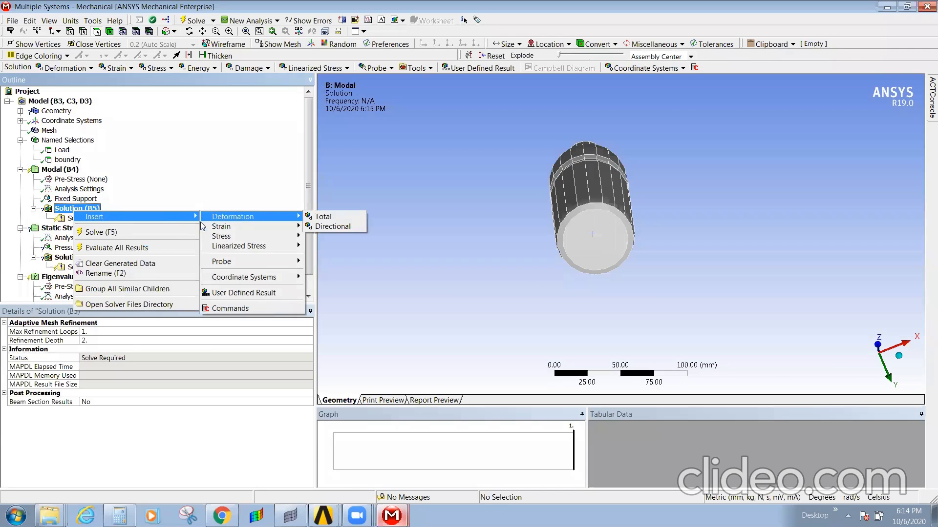
pyautogui.moveTo(223, 220)
pyautogui.click(322, 216)
# - Check the modal fixed support and the maximum modes setting, and solve the modal analysis
pyautogui.click(78, 200)
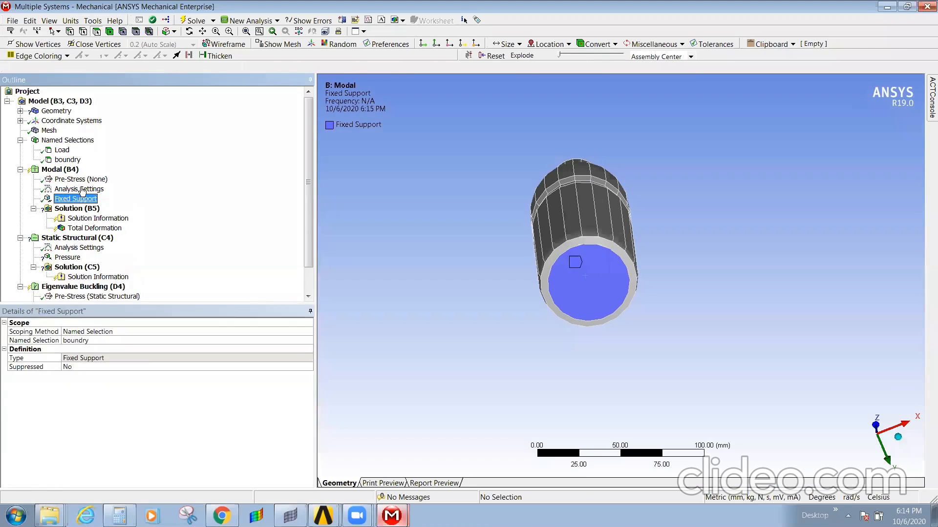
pyautogui.click(79, 189)
pyautogui.click(217, 332)
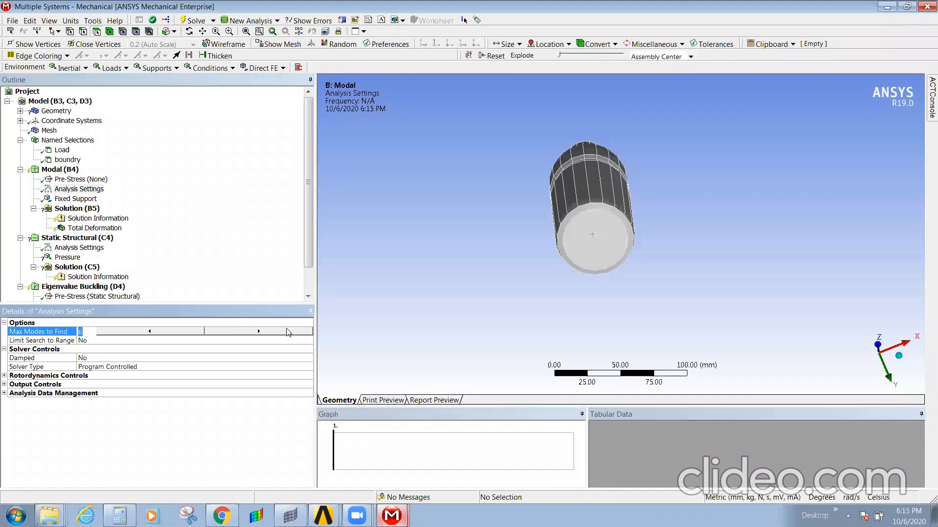
pyautogui.rightClick(76, 209)
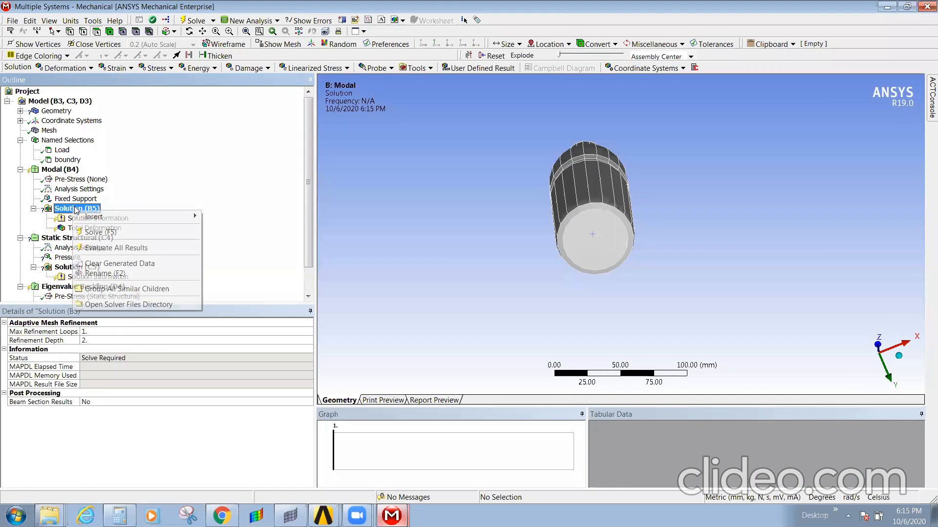
pyautogui.click(185, 232)
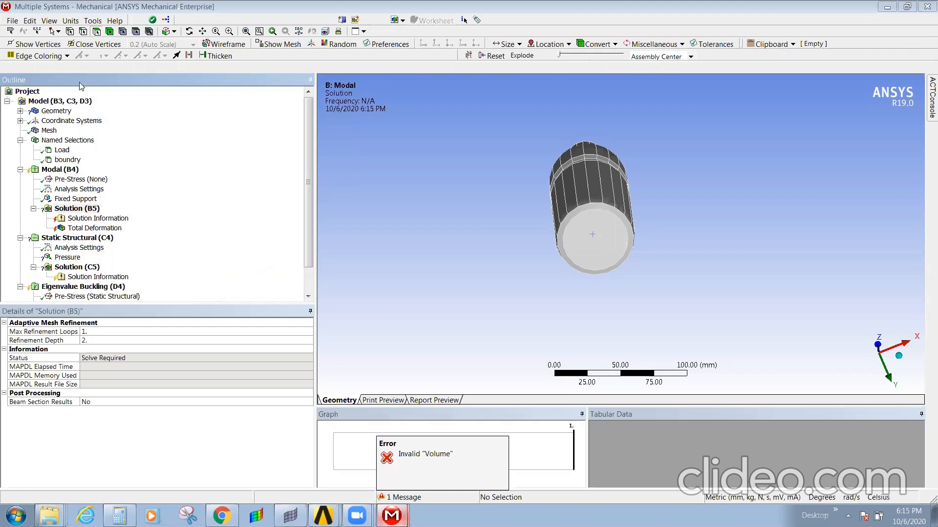
# - Set the thickness of Surface Body 1 to 25 mm
pyautogui.click(20, 112)
pyautogui.click(73, 122)
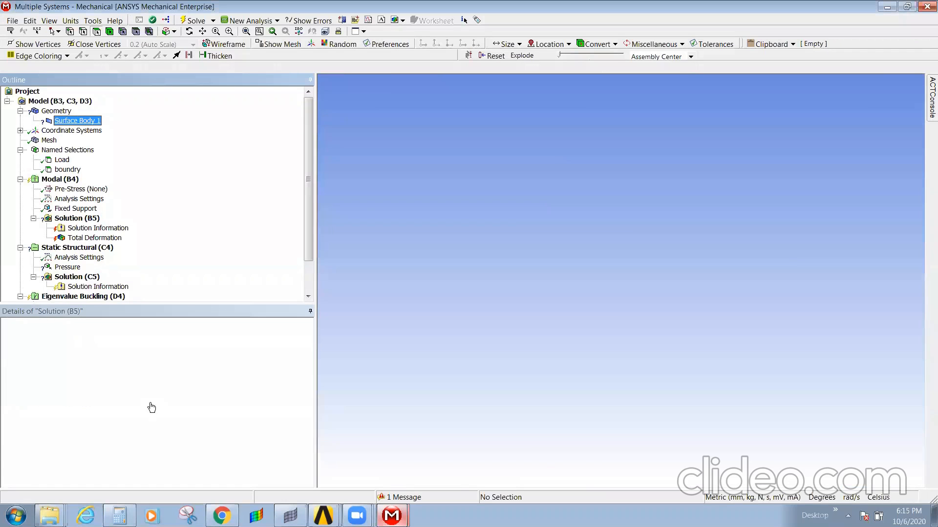
pyautogui.click(101, 374)
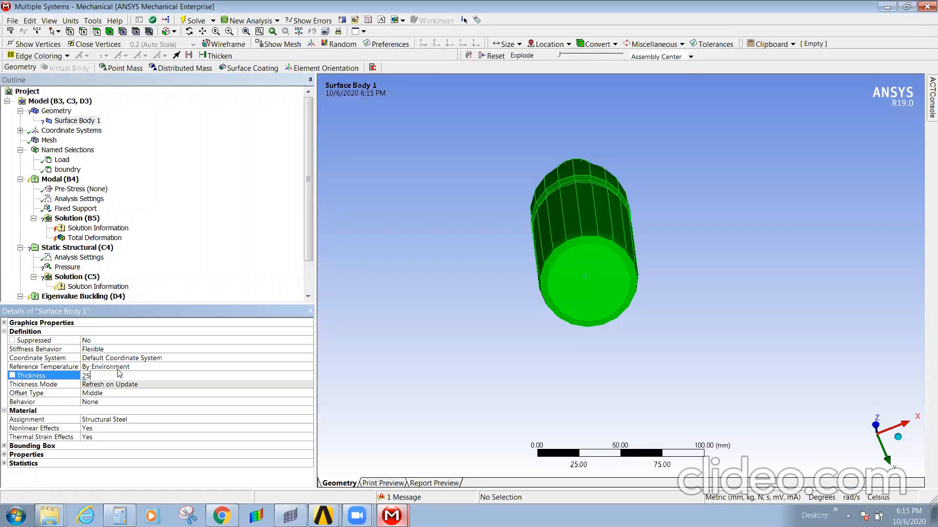
pyautogui.write('25')
pyautogui.press('Return')
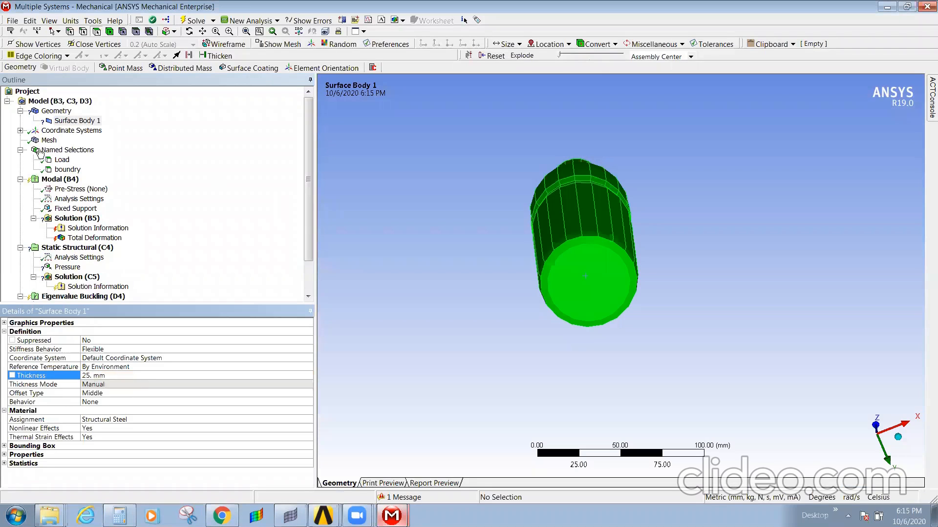
# - Solve the modal analysis with the thickness now assigned to the surface body
pyautogui.click(69, 217)
pyautogui.rightClick(70, 218)
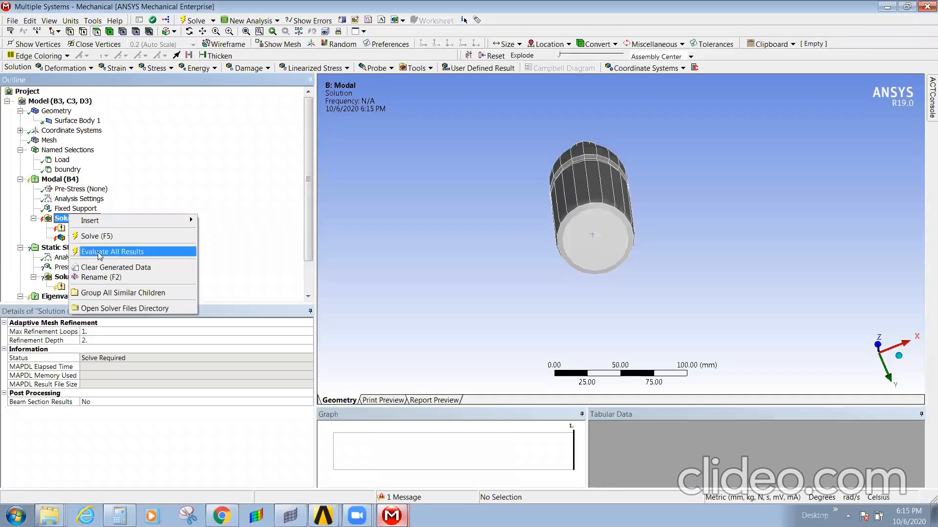
pyautogui.click(96, 236)
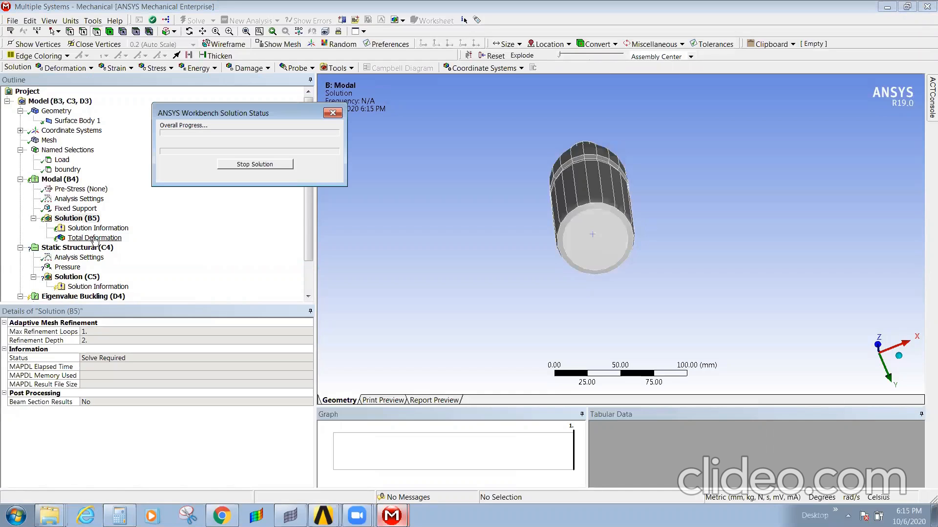
pyautogui.moveTo(617, 223); pyautogui.dragTo(588, 309, button='middle')
pyautogui.keyDown('ctrl'); pyautogui.moveTo(588, 236); pyautogui.dragTo(672, 265, button='middle'); pyautogui.keyUp('ctrl')
pyautogui.moveTo(632, 204); pyautogui.dragTo(495, 220, button='middle')
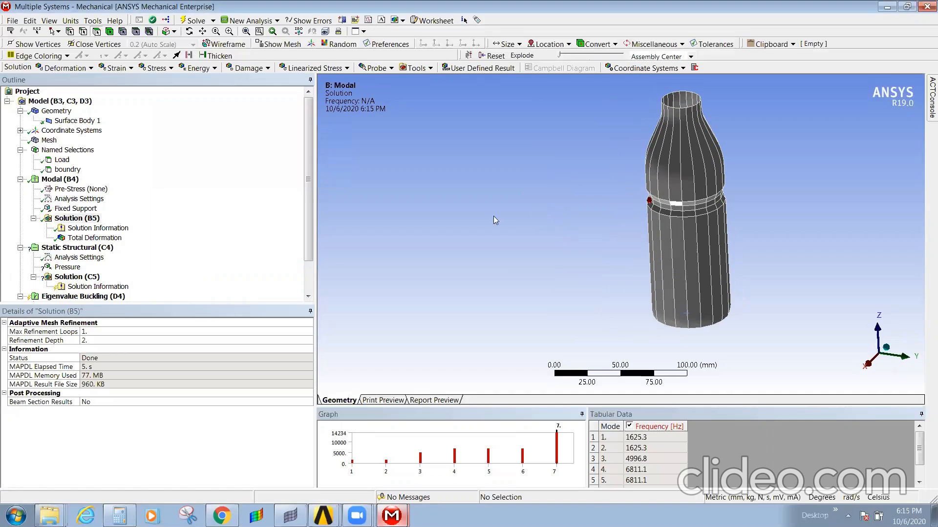
# - Create mode shape results for all modes of the modal solution and evaluate all results
pyautogui.rightClick(439, 450)
pyautogui.click(452, 453)
pyautogui.rightClick(440, 450)
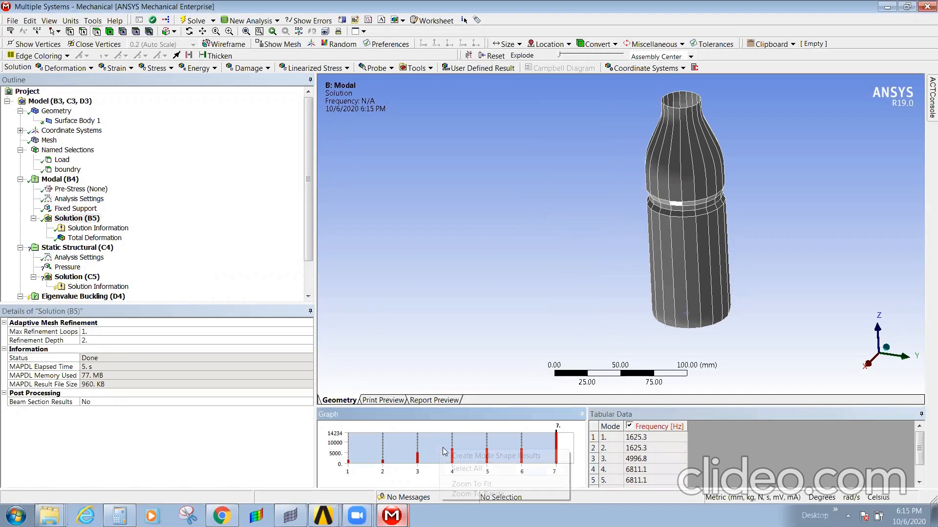
pyautogui.click(468, 455)
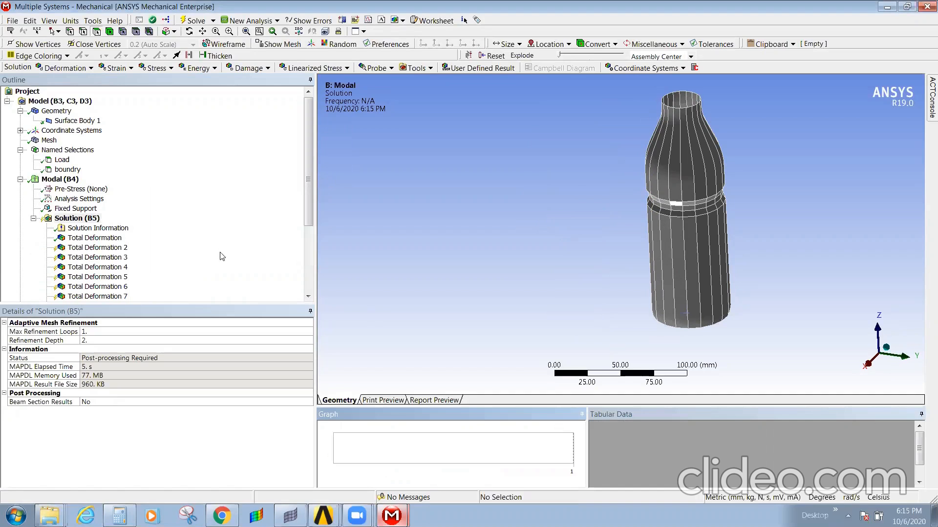
pyautogui.click(64, 248)
pyautogui.rightClick(74, 248)
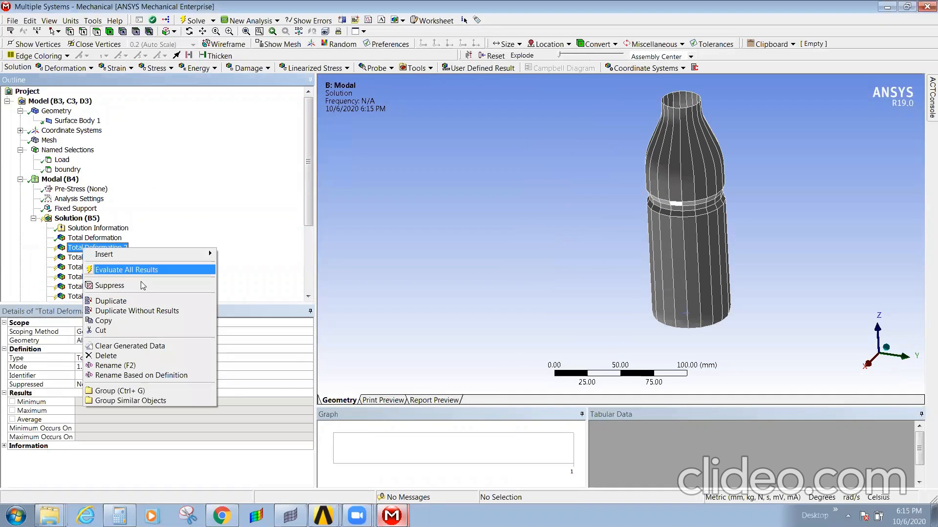
pyautogui.click(129, 270)
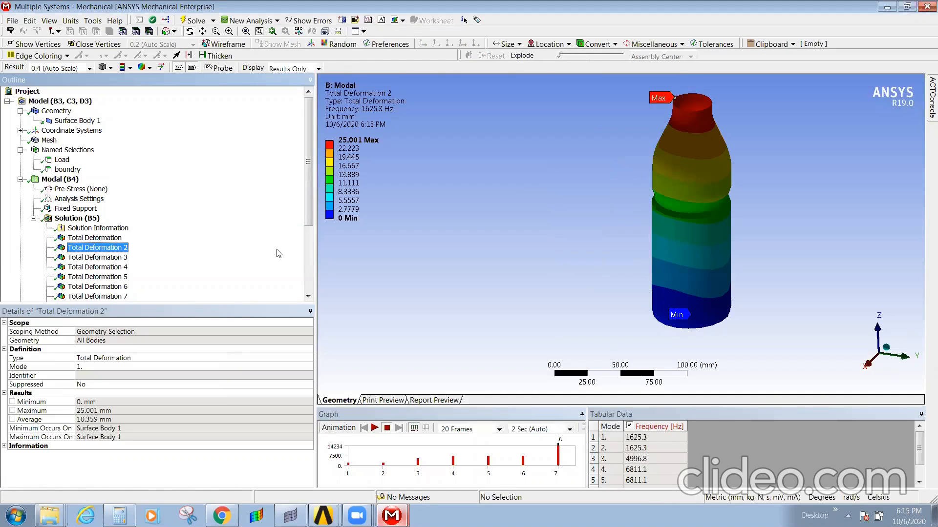
# - Insert another pressure load in the static structural analysis
pyautogui.click(20, 180)
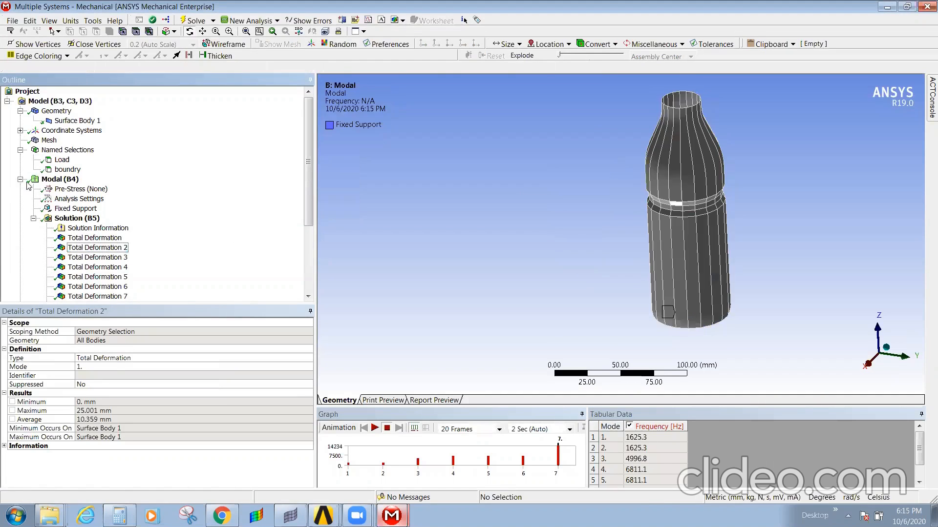
pyautogui.click(63, 191)
pyautogui.rightClick(64, 191)
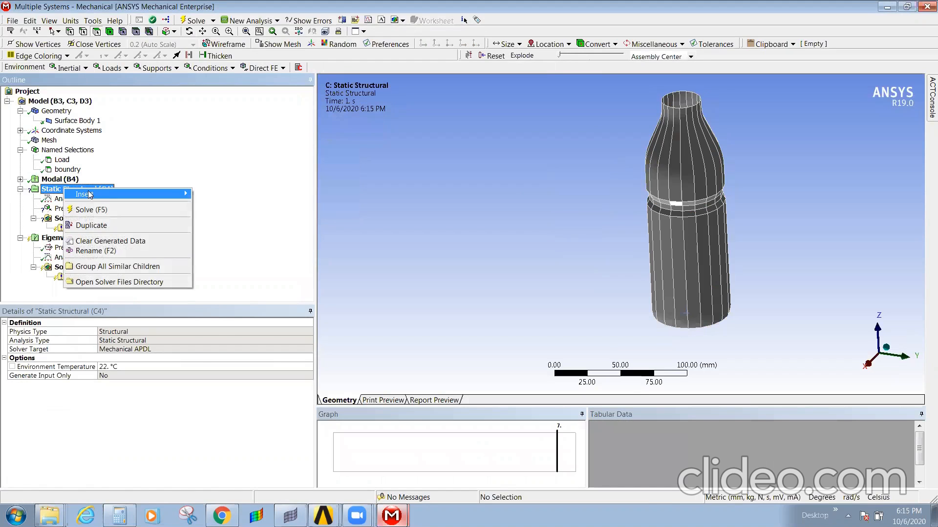
pyautogui.moveTo(90, 194)
pyautogui.click(249, 209)
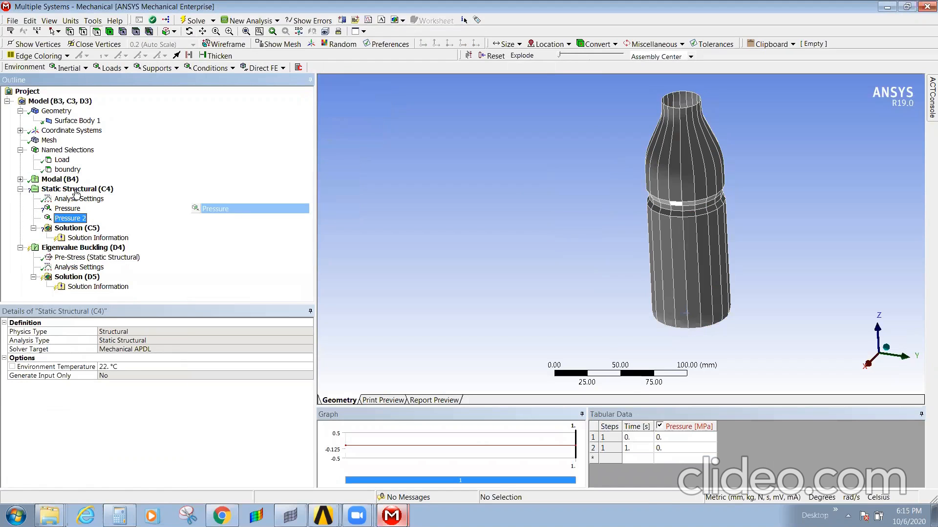
# - Insert a fixed support and a force in the static structural analysis
pyautogui.click(77, 189)
pyautogui.rightClick(76, 190)
pyautogui.moveTo(117, 197)
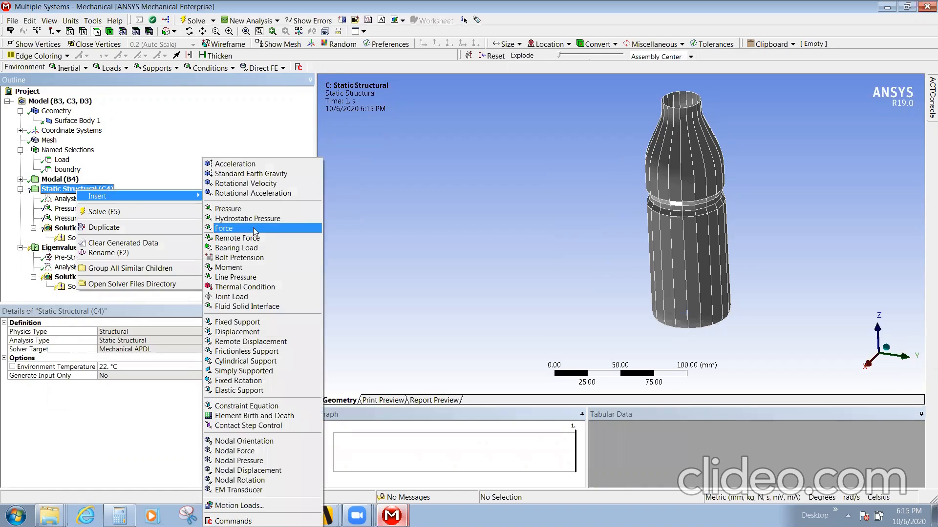
pyautogui.click(246, 322)
pyautogui.click(79, 191)
pyautogui.rightClick(78, 190)
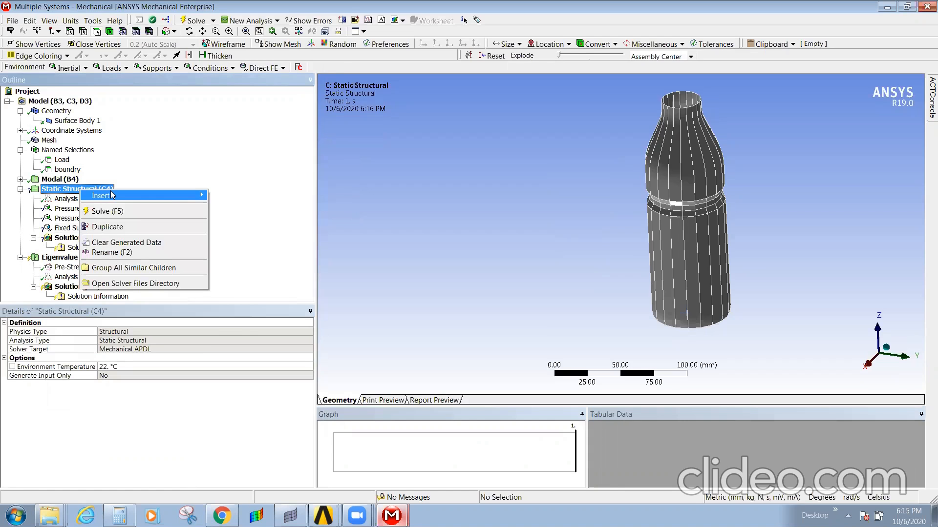
pyautogui.moveTo(174, 196)
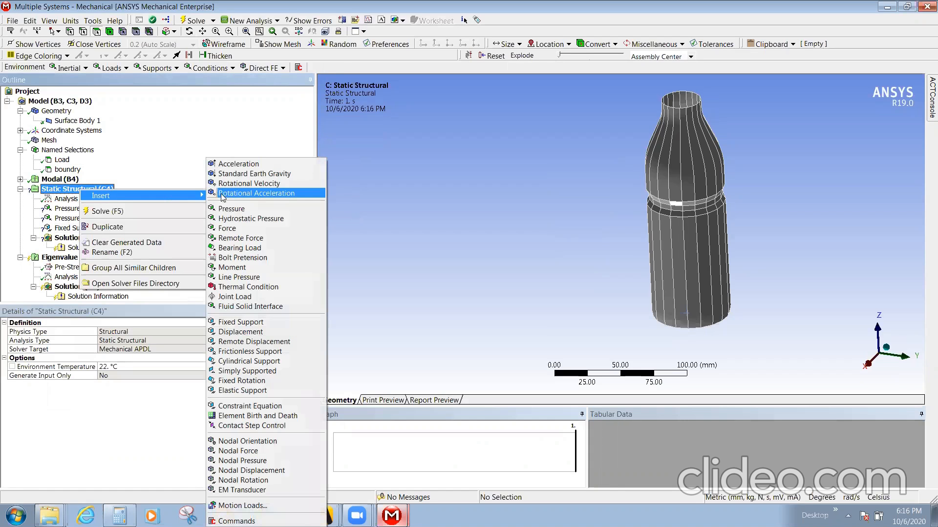
pyautogui.click(229, 228)
# - Delete the duplicate load Pressure 2 from the static structural analysis
pyautogui.click(79, 219)
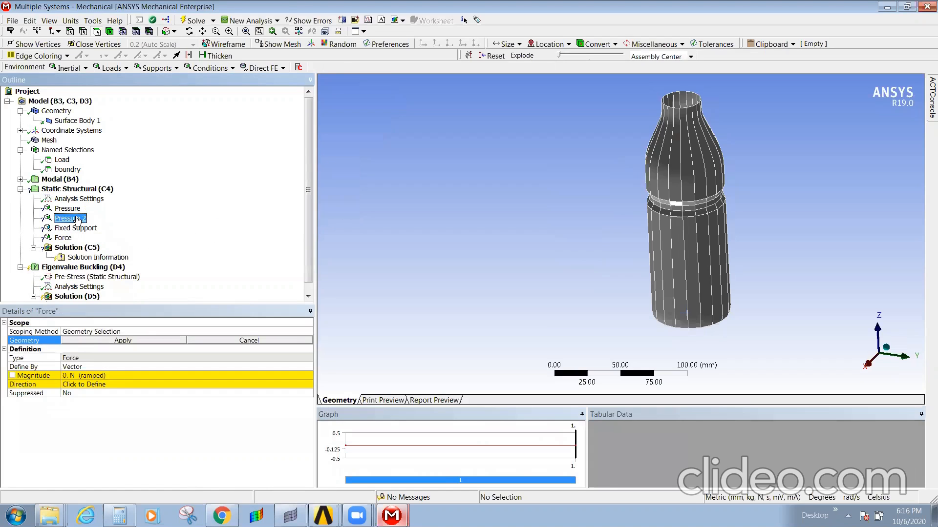
pyautogui.click(71, 209)
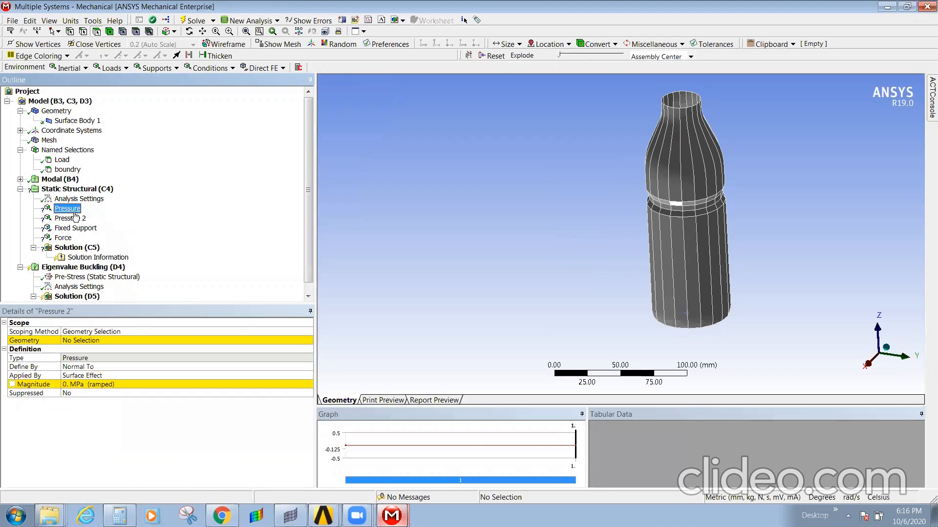
pyautogui.click(77, 220)
pyautogui.rightClick(77, 220)
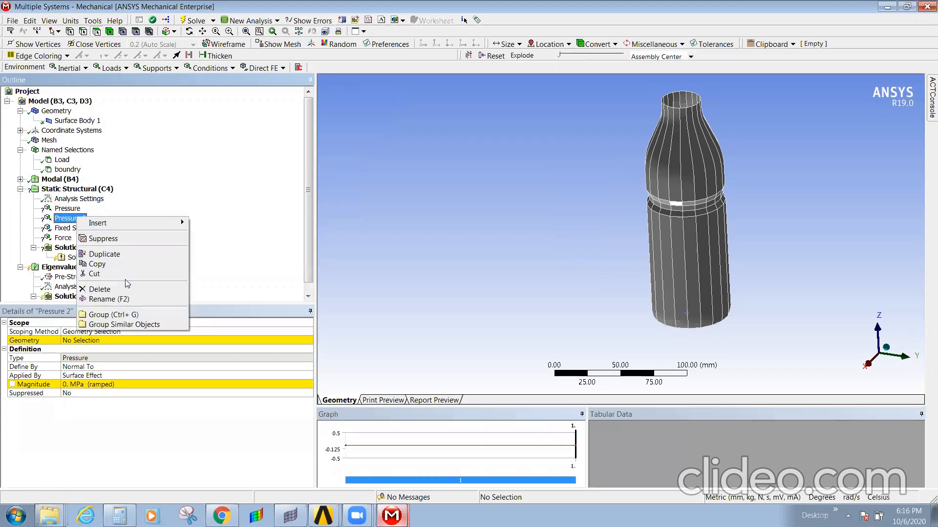
pyautogui.click(100, 289)
pyautogui.click(477, 302)
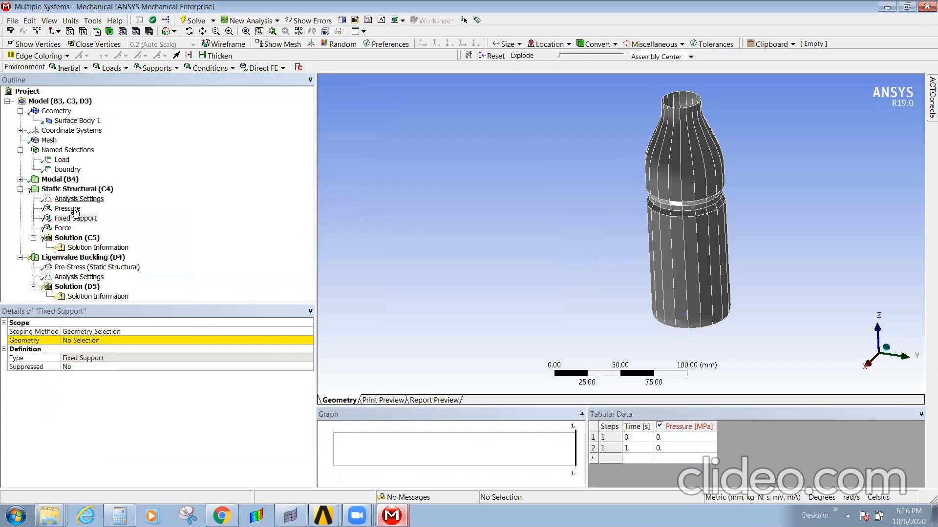
# - Scope the static structural pressure to the named selection Load
pyautogui.click(148, 332)
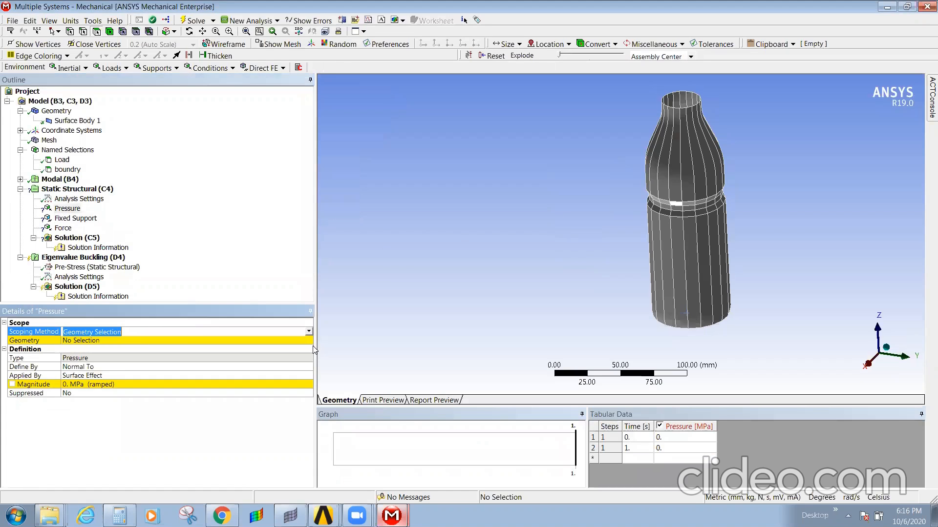
pyautogui.click(308, 331)
pyautogui.click(125, 350)
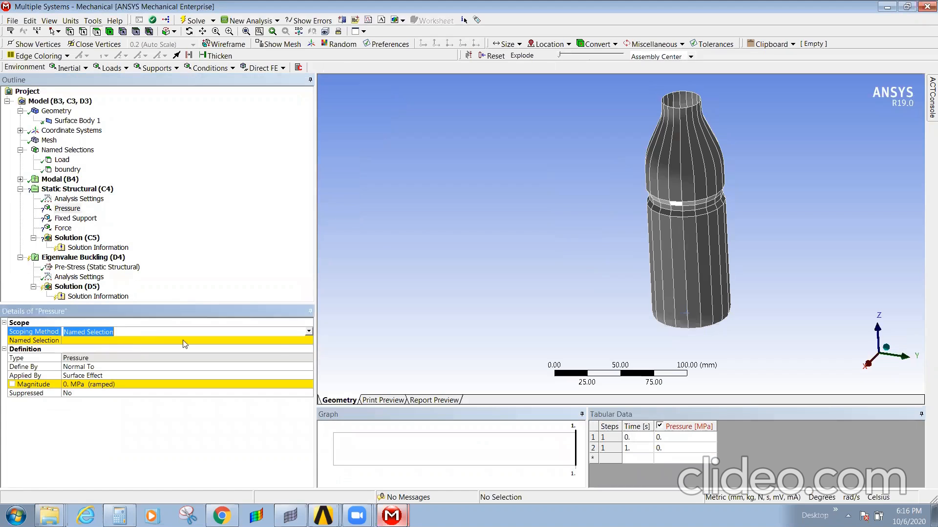
pyautogui.click(299, 340)
pyautogui.click(309, 340)
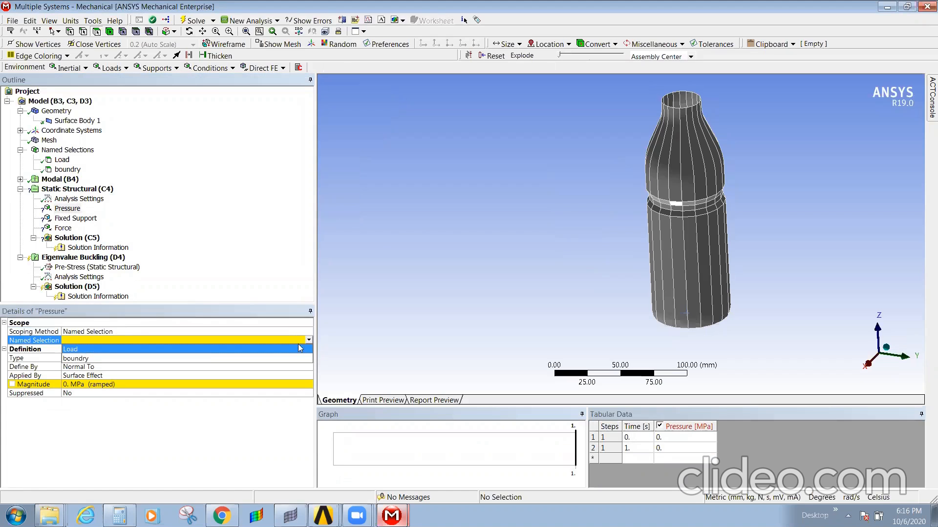
pyautogui.click(121, 349)
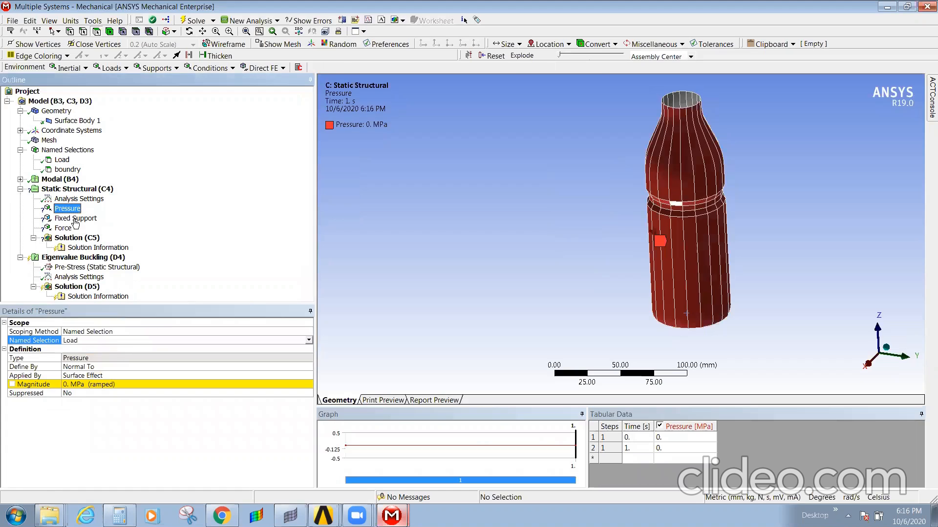
# - Scope the static structural fixed support to the named selection boundry
pyautogui.press('Down')
pyautogui.click(126, 340)
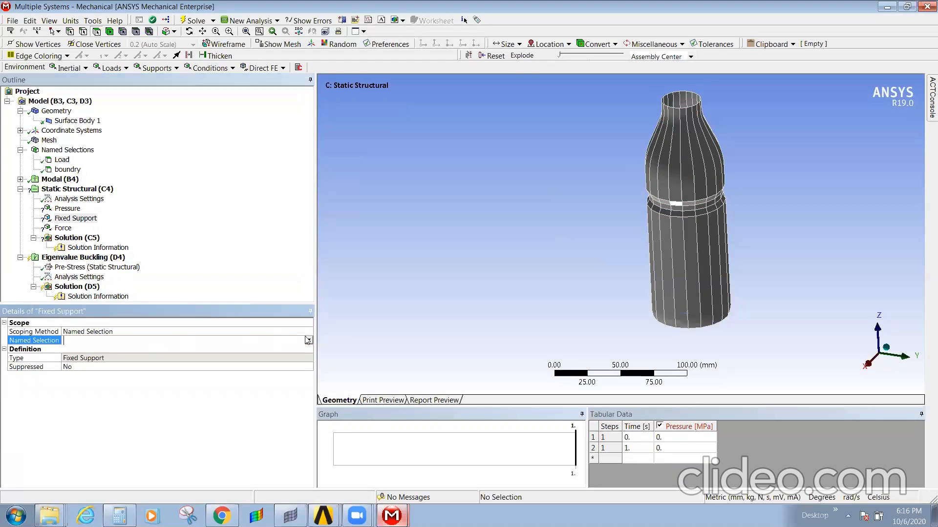
pyautogui.click(308, 340)
pyautogui.click(147, 358)
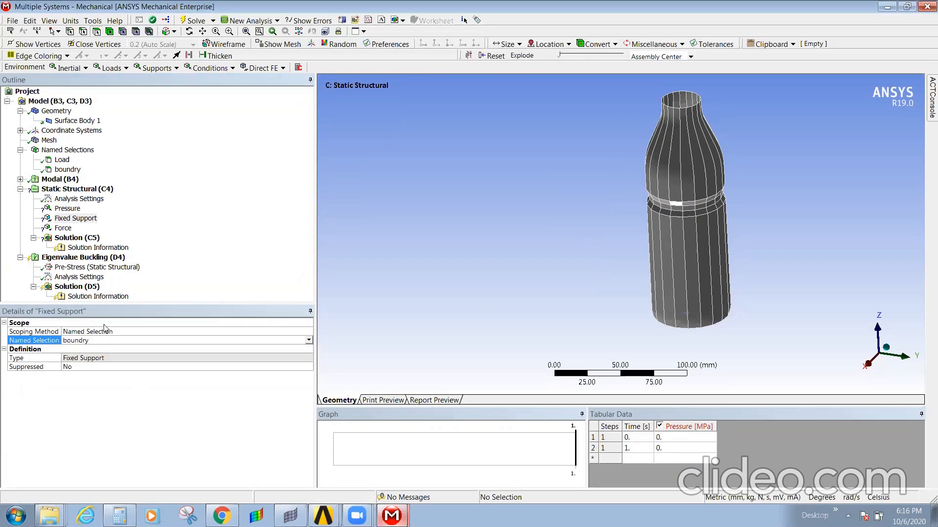
# - Open the force's details and switch to edge selection at the bottle's mouth
pyautogui.click(63, 228)
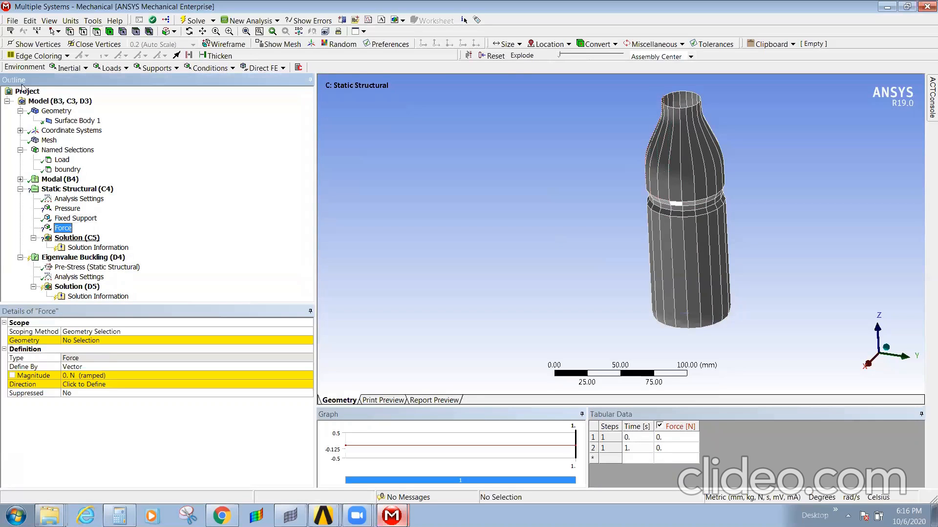
pyautogui.click(83, 32)
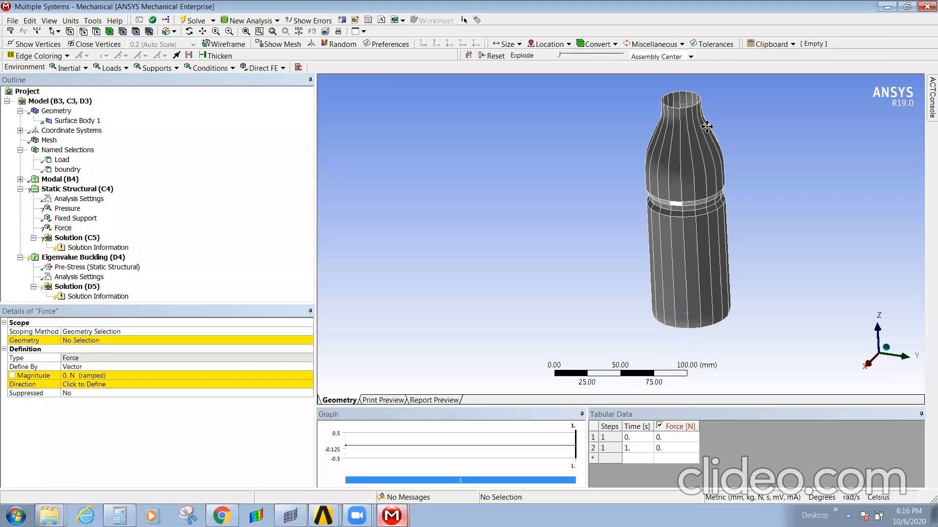
pyautogui.scroll(4, 710, 159)
pyautogui.keyDown('ctrl'); pyautogui.moveTo(769, 173); pyautogui.dragTo(692, 276, button='middle'); pyautogui.keyUp('ctrl')
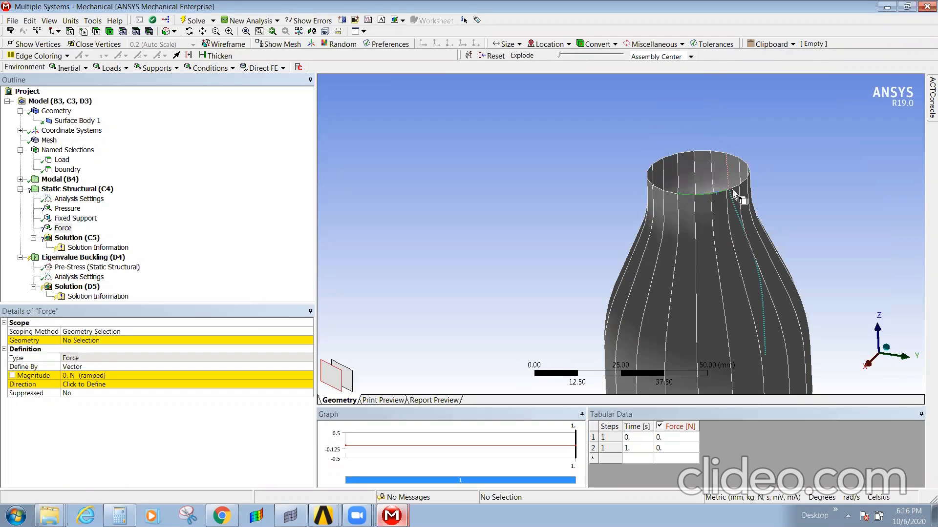
# - Try to select the bottle's mouth rim edges by sweeping across them from several sides
pyautogui.moveTo(743, 182)
pyautogui.mouseDown()
pyautogui.moveTo(749, 174)
pyautogui.moveTo(750, 205)
pyautogui.mouseUp()
pyautogui.moveTo(750, 205); pyautogui.dragTo(734, 195, button='middle')
pyautogui.keyDown('ctrl'); pyautogui.moveTo(745, 178); pyautogui.dragTo(757, 165); pyautogui.keyUp('ctrl')
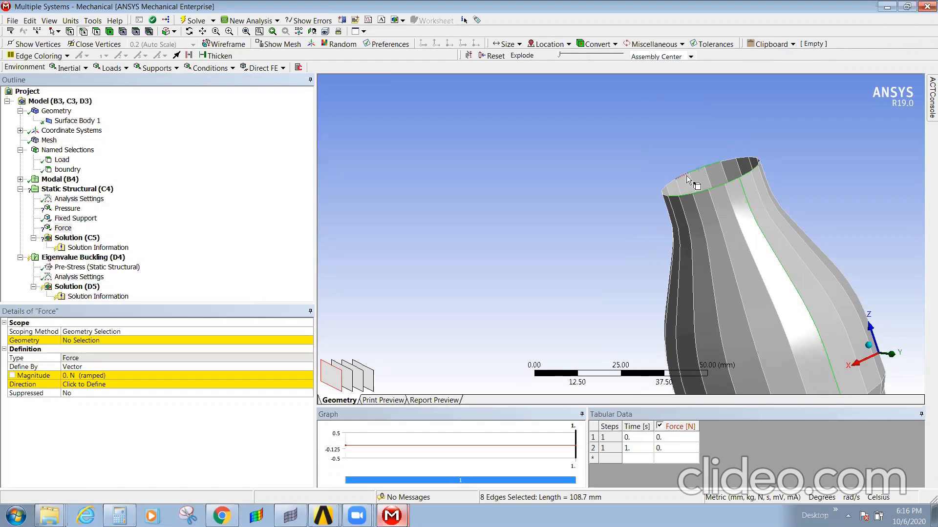
pyautogui.moveTo(731, 163)
pyautogui.keyDown('ctrl'); pyautogui.mouseDown()
pyautogui.moveTo(758, 157)
pyautogui.moveTo(749, 168)
pyautogui.moveTo(661, 195)
pyautogui.moveTo(675, 174)
pyautogui.mouseUp(); pyautogui.keyUp('ctrl')
pyautogui.moveTo(745, 273)
pyautogui.mouseDown(button='middle')
pyautogui.moveTo(817, 253)
pyautogui.moveTo(708, 263)
pyautogui.mouseUp(button='middle')
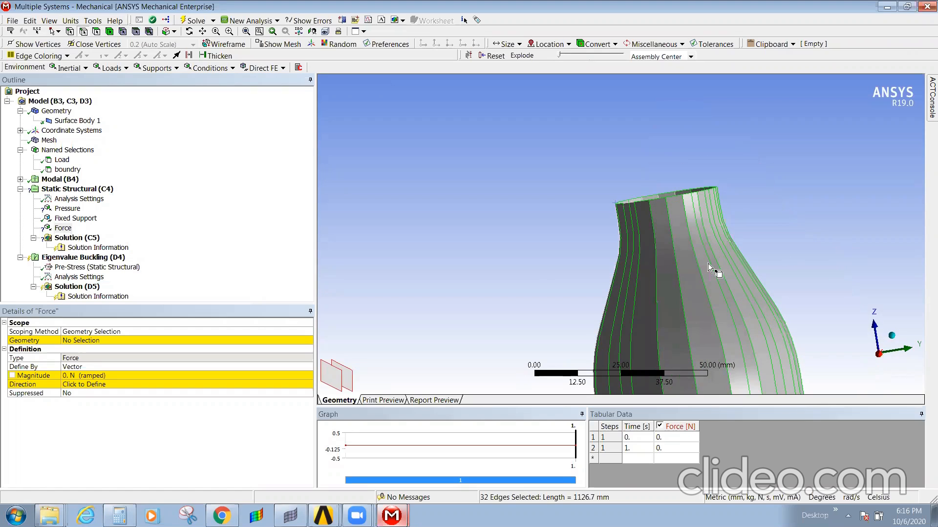
pyautogui.keyDown('ctrl'); pyautogui.moveTo(552, 274); pyautogui.dragTo(751, 284); pyautogui.keyUp('ctrl')
pyautogui.moveTo(792, 264); pyautogui.dragTo(618, 333, button='right')
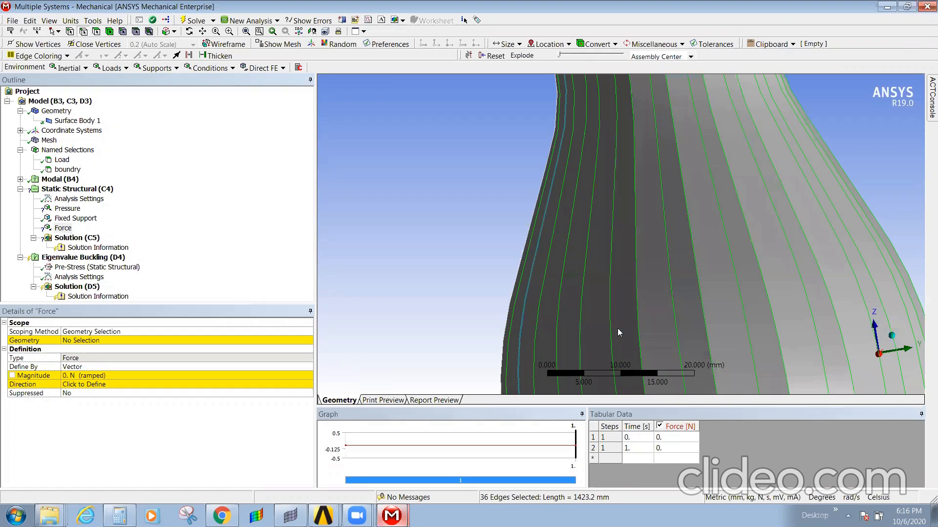
pyautogui.click(611, 300)
pyautogui.scroll(-4, 617, 290)
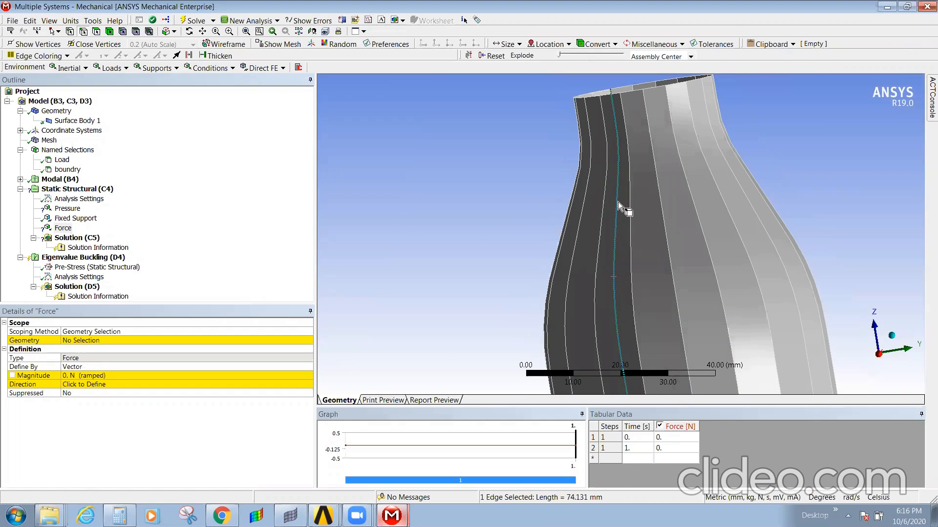
pyautogui.scroll(-1, 618, 202)
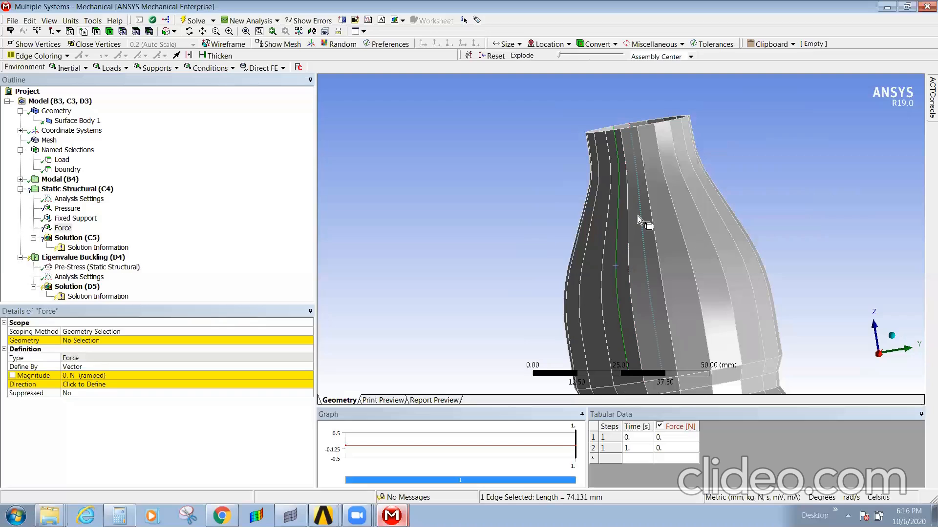
# - Select all the short edges around the bottle's mouth rim individually for the force, leaving out the vertical edges
pyautogui.keyDown('ctrl'); pyautogui.click(618, 224); pyautogui.keyUp('ctrl')
pyautogui.keyDown('ctrl'); pyautogui.click(637, 127); pyautogui.keyUp('ctrl')
pyautogui.keyDown('ctrl'); pyautogui.click(663, 124); pyautogui.keyUp('ctrl')
pyautogui.keyDown('ctrl'); pyautogui.click(660, 124); pyautogui.keyUp('ctrl')
pyautogui.moveTo(683, 140); pyautogui.dragTo(663, 157, button='middle')
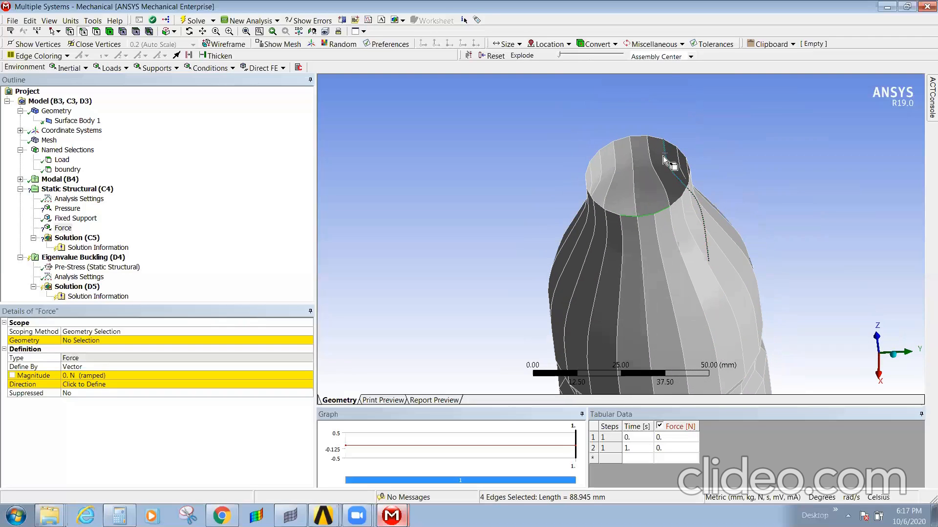
pyautogui.rightClick(664, 156)
pyautogui.click(666, 149)
pyautogui.moveTo(676, 163); pyautogui.dragTo(718, 155, button='middle')
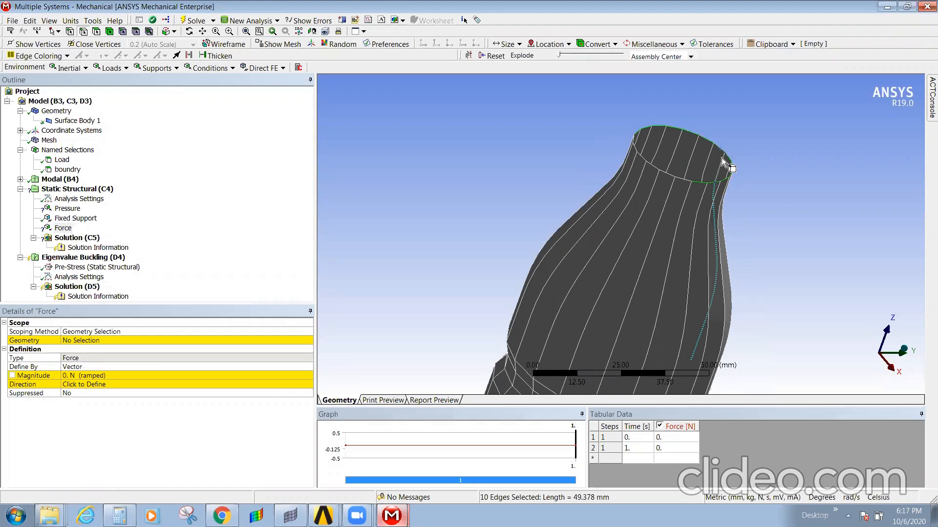
pyautogui.moveTo(713, 209)
pyautogui.mouseDown(button='middle')
pyautogui.moveTo(561, 188)
pyautogui.moveTo(644, 199)
pyautogui.moveTo(677, 183)
pyautogui.mouseUp(button='middle')
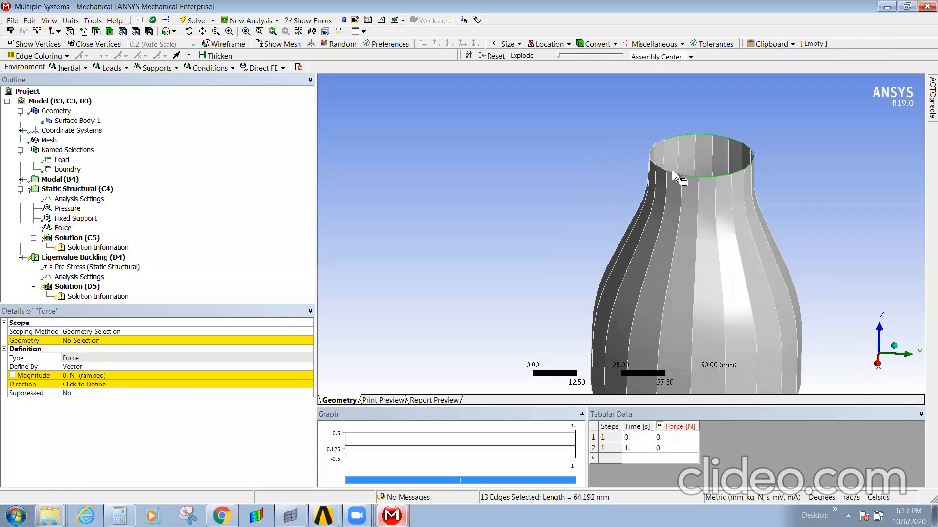
pyautogui.keyDown('ctrl'); pyautogui.click(663, 139); pyautogui.keyUp('ctrl')
pyautogui.keyDown('ctrl'); pyautogui.click(654, 149); pyautogui.keyUp('ctrl')
pyautogui.keyDown('ctrl'); pyautogui.click(649, 149); pyautogui.keyUp('ctrl')
pyautogui.moveTo(686, 175); pyautogui.dragTo(689, 155, button='middle')
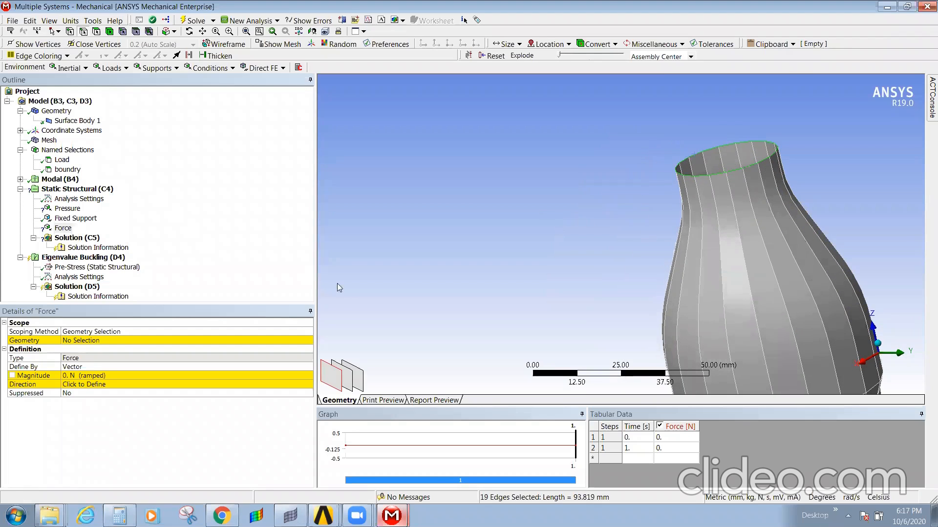
# - Apply the selected bottle mouth rim edges as the geometry of the static structural force
pyautogui.click(112, 341)
pyautogui.click(98, 341)
pyautogui.moveTo(577, 231)
pyautogui.mouseDown(button='middle')
pyautogui.moveTo(674, 224)
pyautogui.moveTo(663, 228)
pyautogui.mouseUp(button='middle')
pyautogui.keyDown('ctrl'); pyautogui.moveTo(732, 264); pyautogui.dragTo(558, 181, button='middle'); pyautogui.keyUp('ctrl')
pyautogui.scroll(-3, 429, 243)
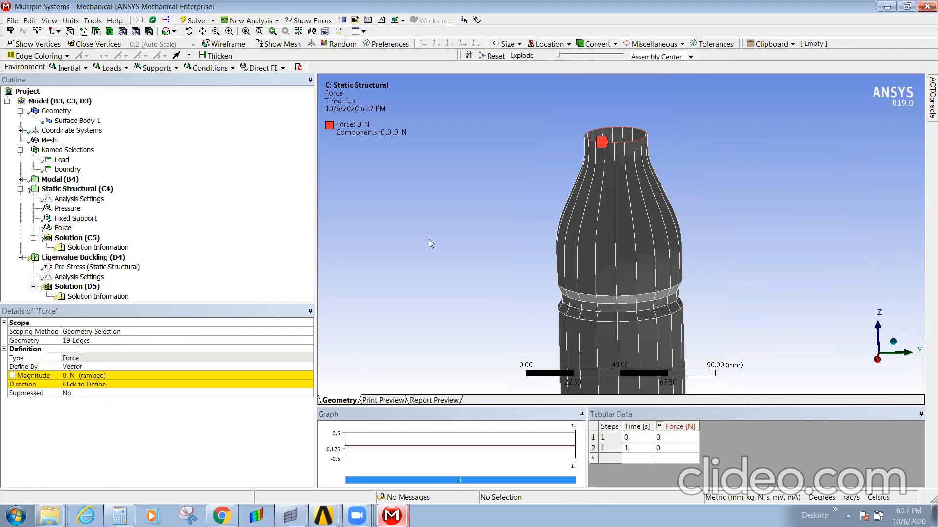
# - Set the magnitude of the static structural pressure to 50 MPa and inspect the loaded bottle surface
pyautogui.click(62, 209)
pyautogui.click(85, 386)
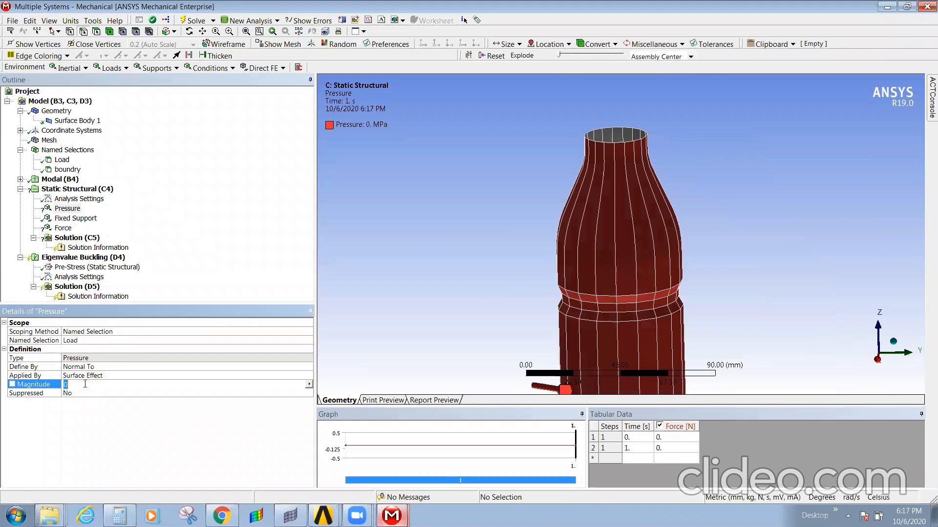
pyautogui.press('Return')
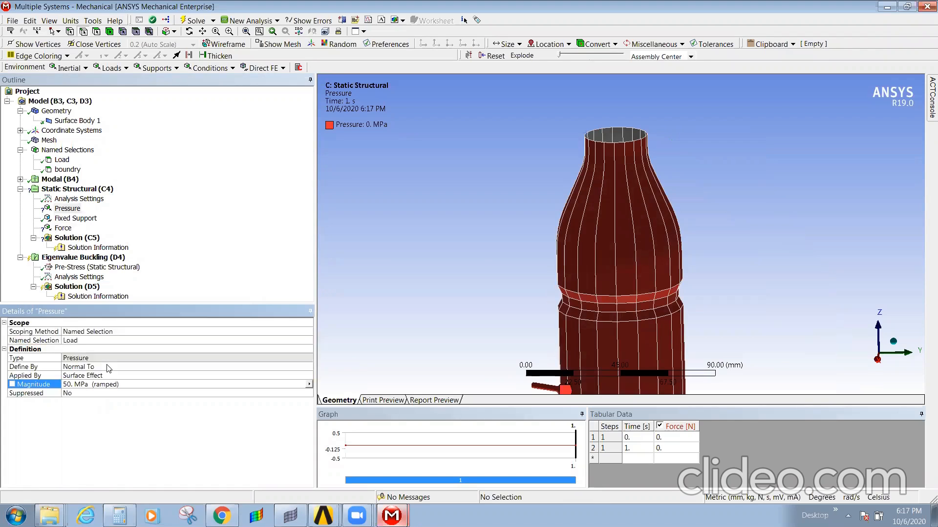
pyautogui.keyDown('ctrl'); pyautogui.moveTo(598, 364); pyautogui.dragTo(561, 263, button='middle'); pyautogui.keyUp('ctrl')
pyautogui.keyDown('ctrl'); pyautogui.moveTo(599, 303); pyautogui.dragTo(553, 327, button='middle'); pyautogui.keyUp('ctrl')
pyautogui.moveTo(552, 241); pyautogui.dragTo(484, 273, button='middle')
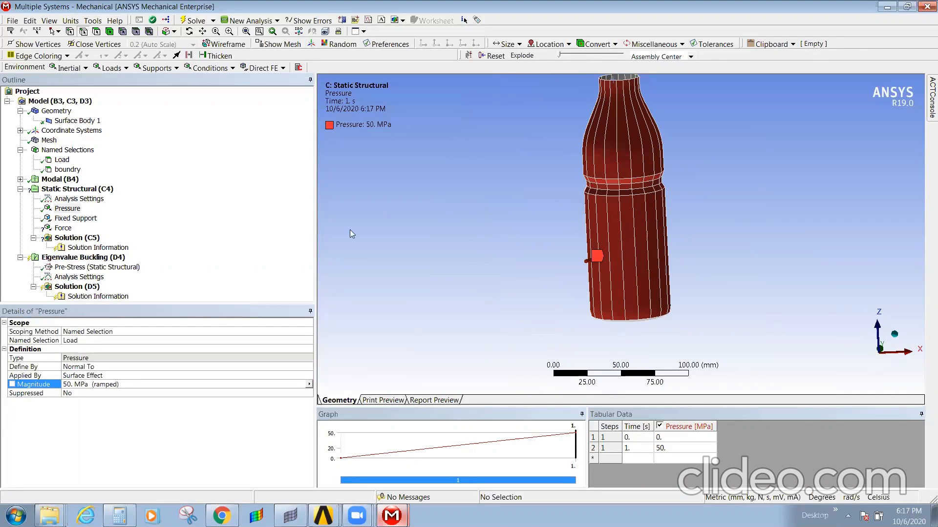
# - Check the location of the static structural fixed support on the bottle
pyautogui.click(73, 219)
pyautogui.moveTo(635, 296)
pyautogui.mouseDown(button='middle')
pyautogui.moveTo(609, 254)
pyautogui.moveTo(634, 308)
pyautogui.mouseUp(button='middle')
pyautogui.scroll(-3, 639, 307)
pyautogui.keyDown('ctrl'); pyautogui.moveTo(621, 257); pyautogui.dragTo(612, 266, button='middle'); pyautogui.keyUp('ctrl')
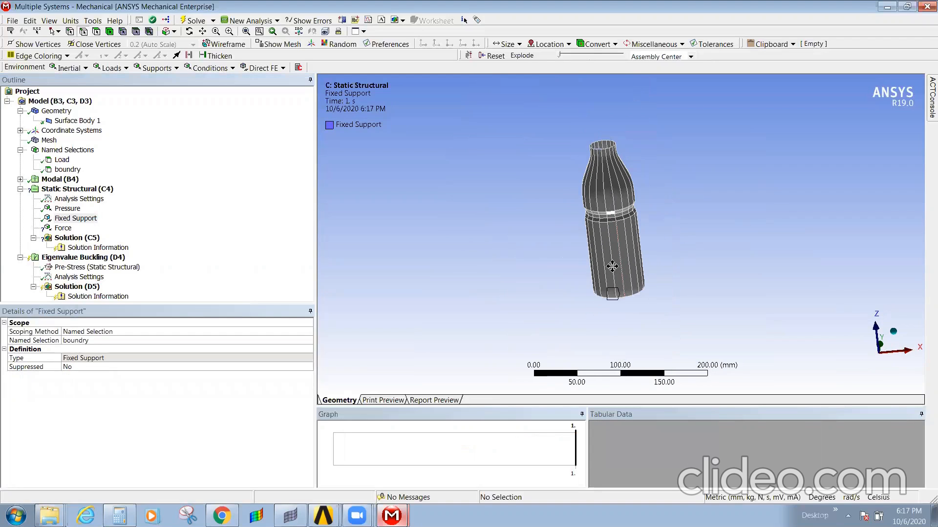
# - Define the rim force by components and set its Z component to -100 N
pyautogui.click(63, 228)
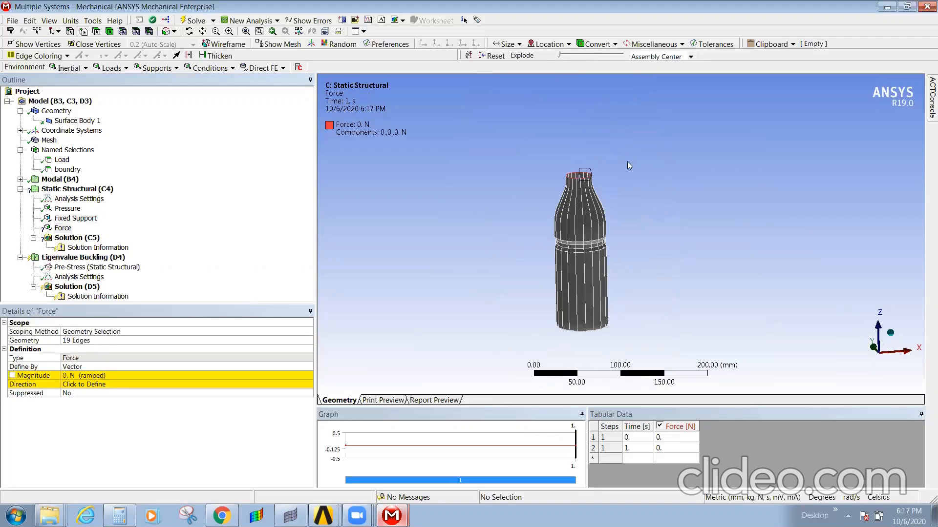
pyautogui.click(169, 367)
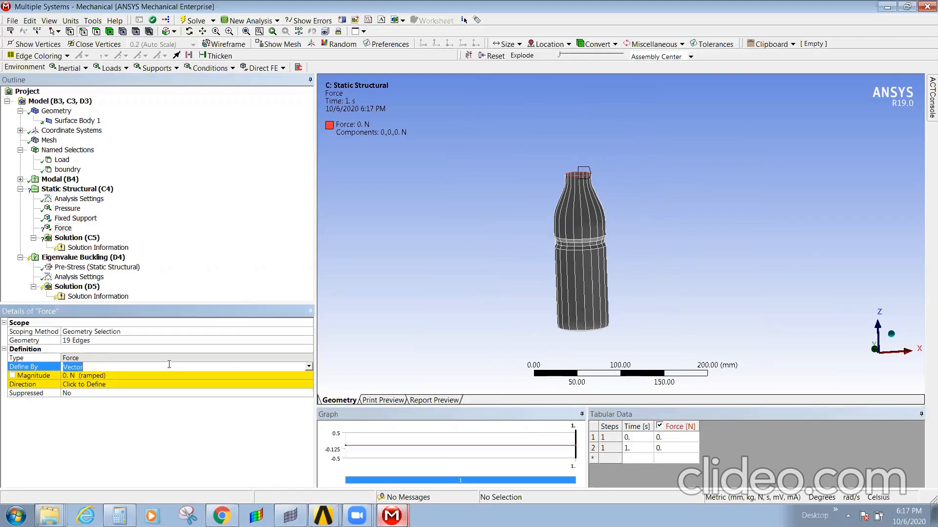
pyautogui.click(308, 367)
pyautogui.click(82, 376)
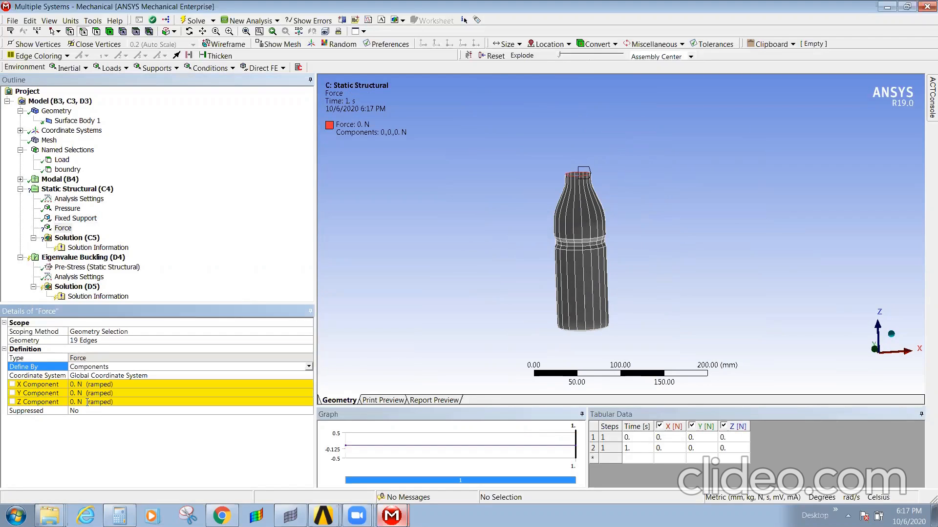
pyautogui.click(92, 402)
pyautogui.write('-100')
pyautogui.press('Return')
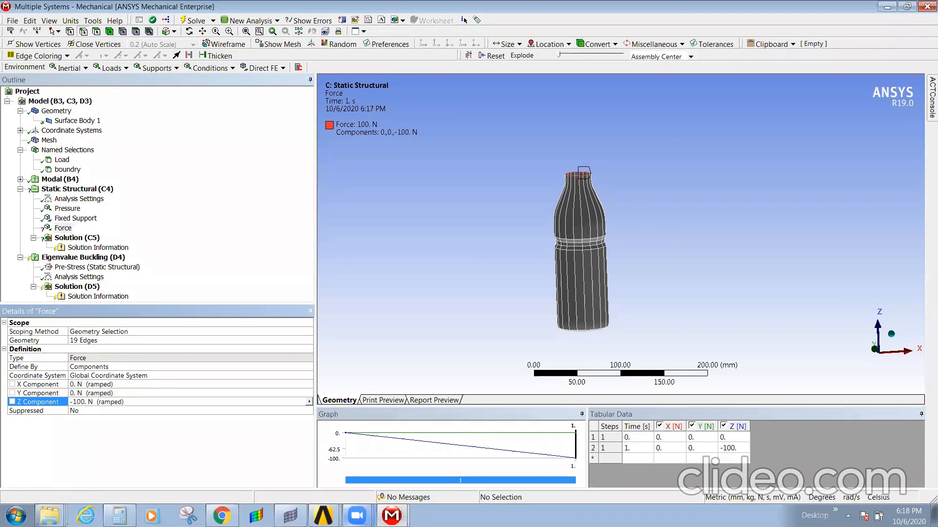
# - Change the Z component of the rim force to -20 N
pyautogui.click(128, 401)
pyautogui.write('-')
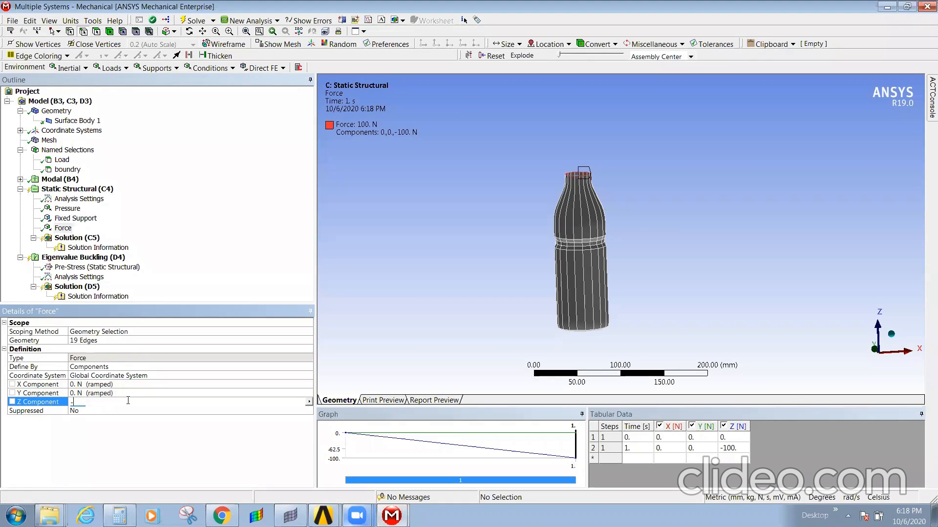
pyautogui.write('20')
pyautogui.press('Return')
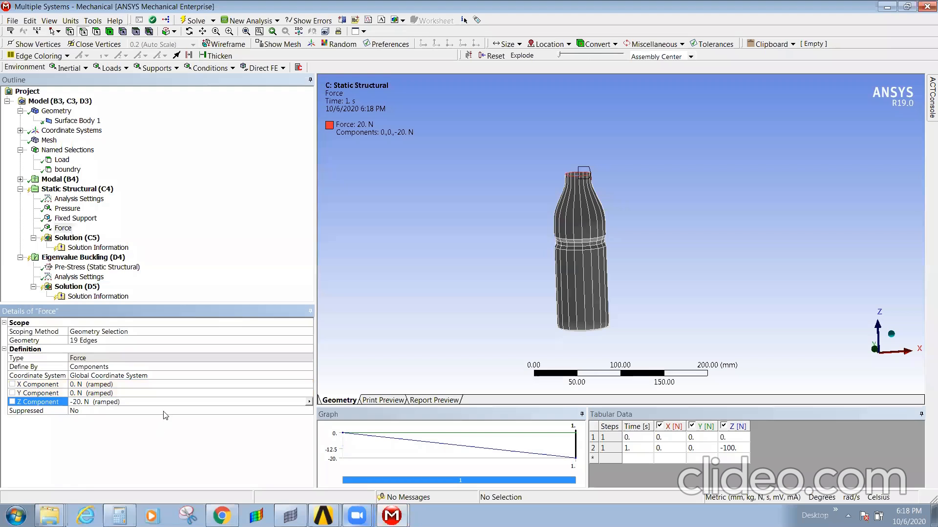
# - Insert a total deformation result under the static structural solution
pyautogui.click(71, 227)
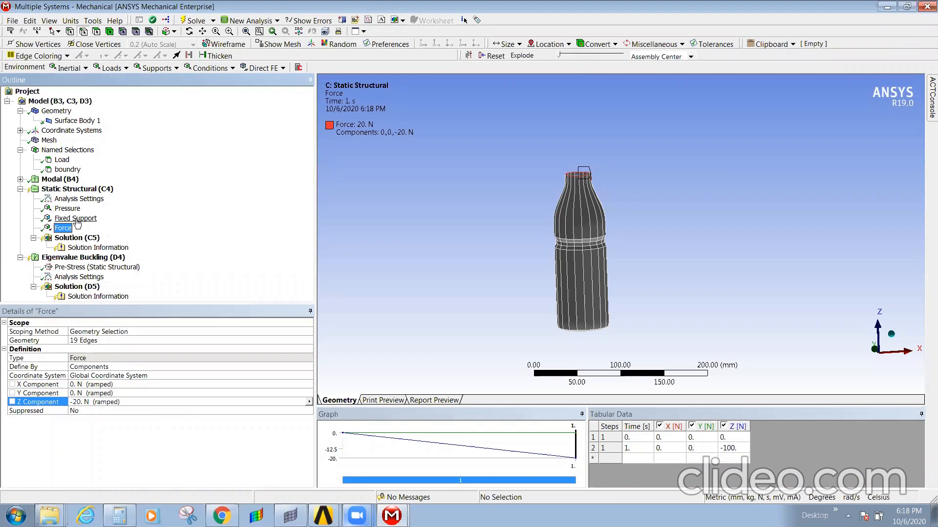
pyautogui.rightClick(65, 239)
pyautogui.moveTo(176, 243)
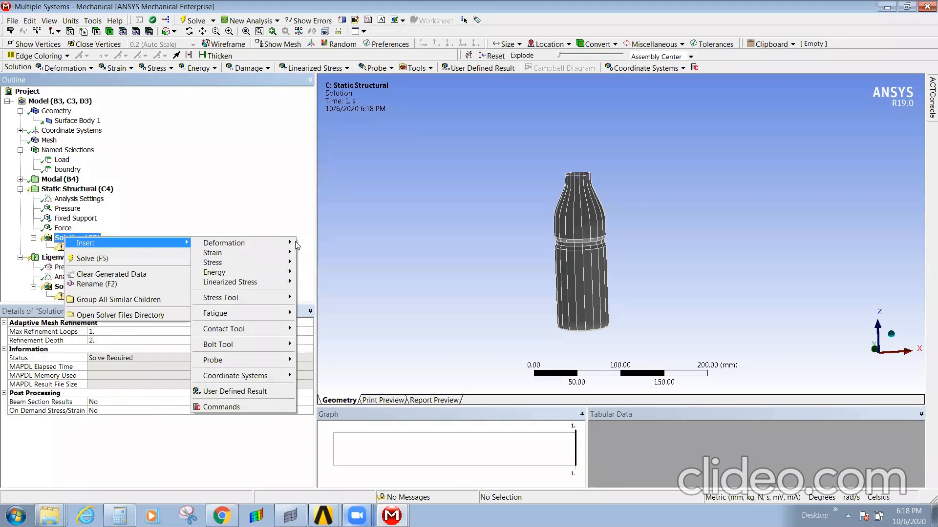
pyautogui.click(325, 242)
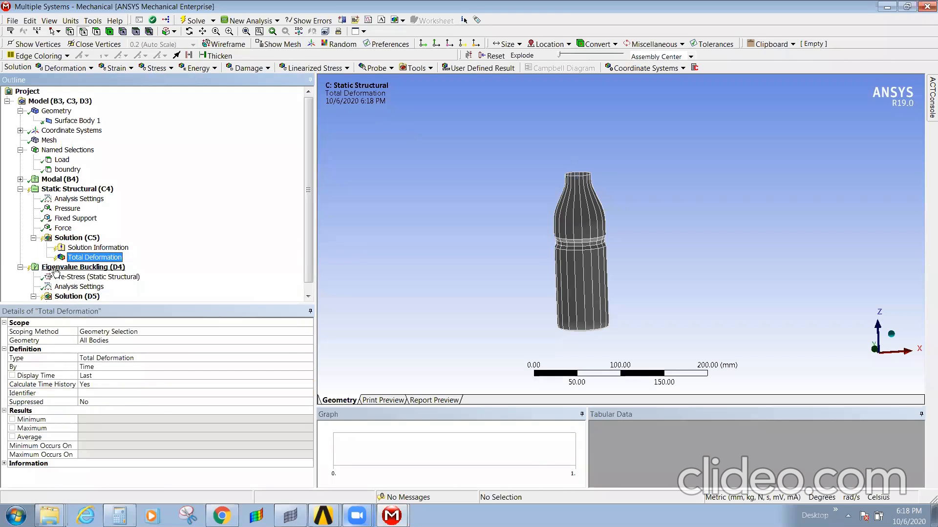
# - Set the maximum number of modes to find in the eigenvalue buckling analysis settings to 6
pyautogui.click(75, 287)
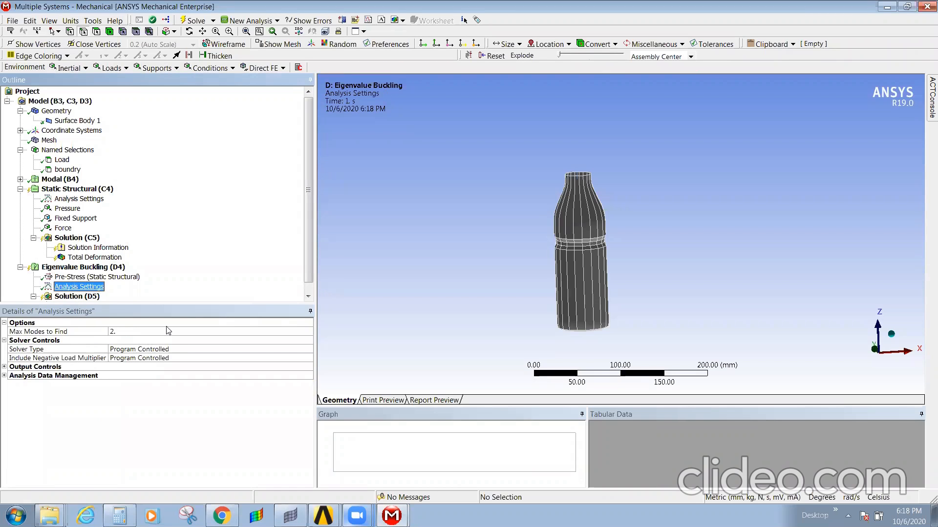
pyautogui.click(263, 333)
pyautogui.write('6')
# - Insert a total deformation result under the eigenvalue buckling solution and solve the analysis
pyautogui.click(73, 297)
pyautogui.rightClick(69, 297)
pyautogui.moveTo(147, 303)
pyautogui.moveTo(264, 305)
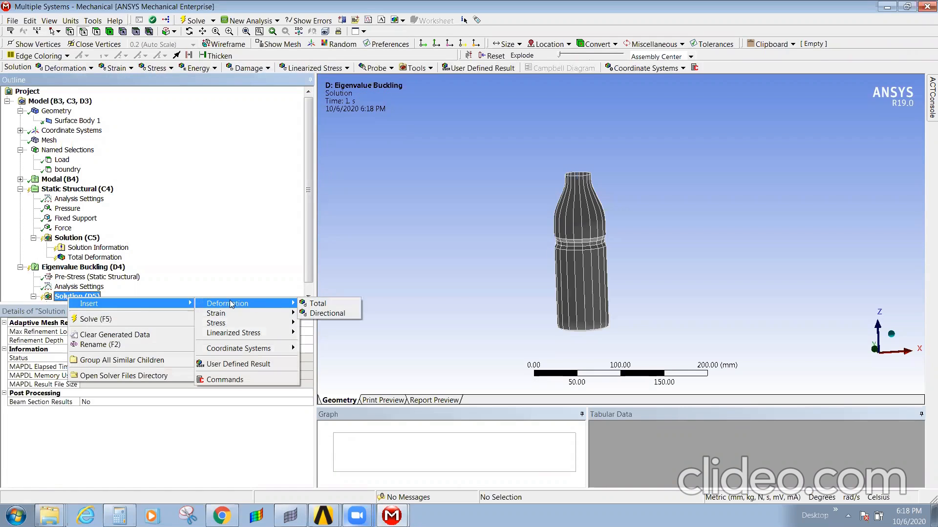
pyautogui.click(317, 303)
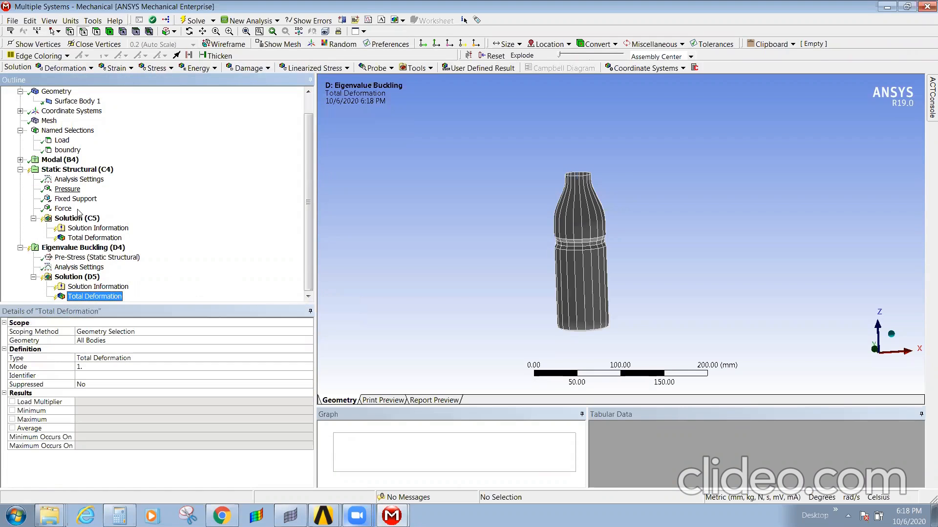
pyautogui.rightClick(71, 277)
pyautogui.click(120, 300)
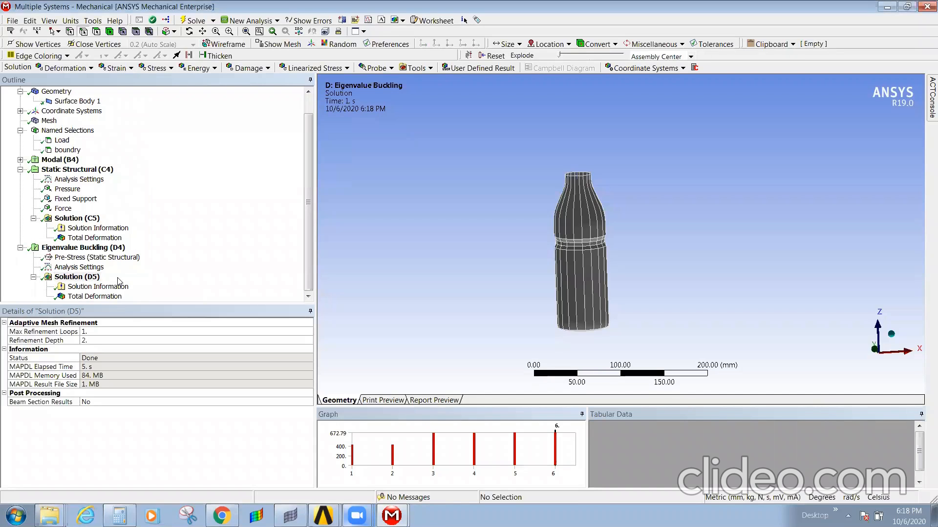
# - Display the eigenvalue buckling total deformation result at the 1.0 (True Scale) deformation scale
pyautogui.click(173, 282)
pyautogui.click(110, 298)
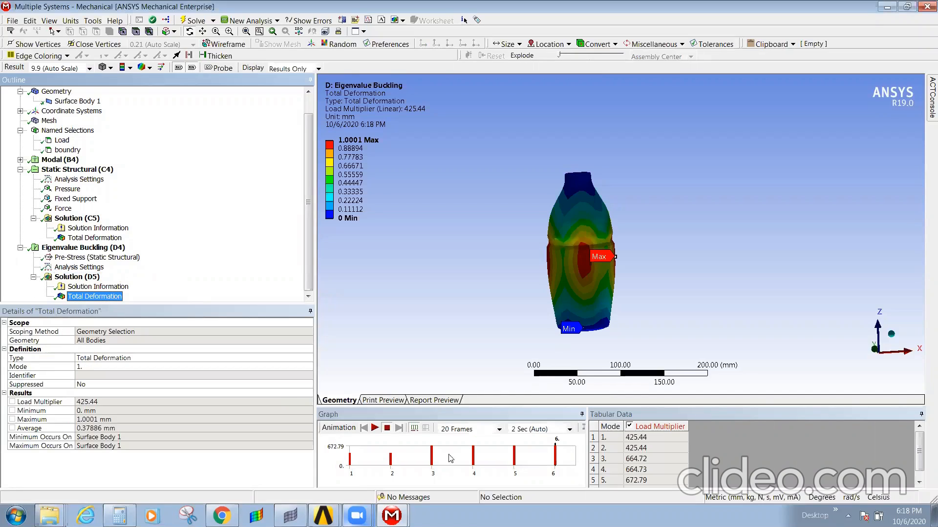
pyautogui.click(89, 68)
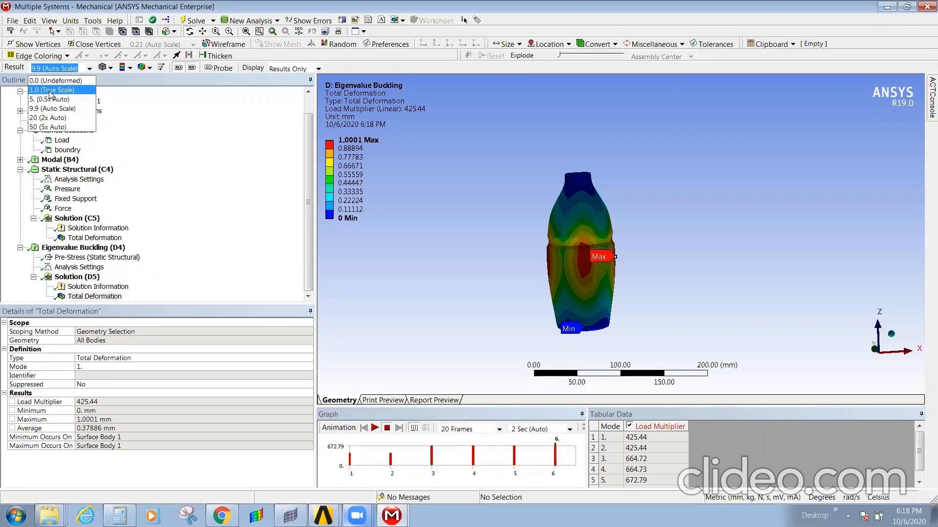
pyautogui.click(50, 91)
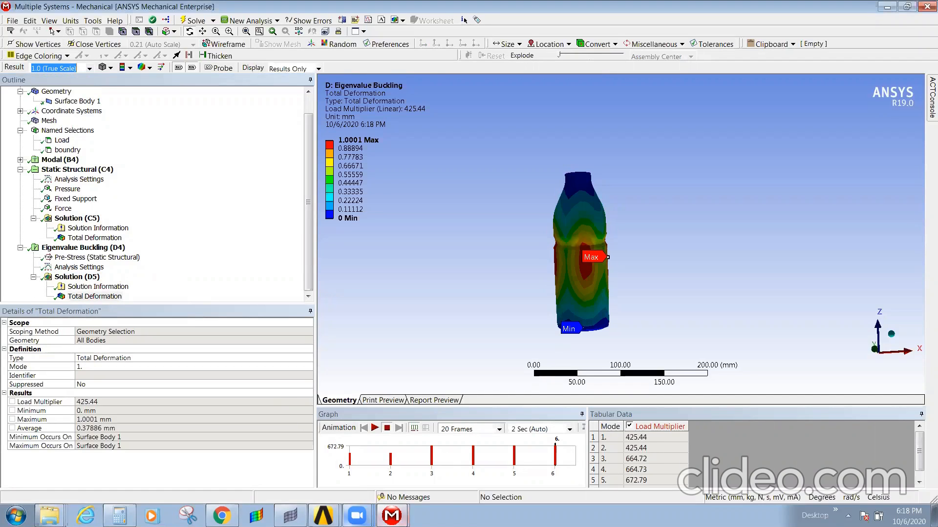
# - Switch to the Calculator and evaluate a calculation alongside the buckling results
pyautogui.click(392, 516)
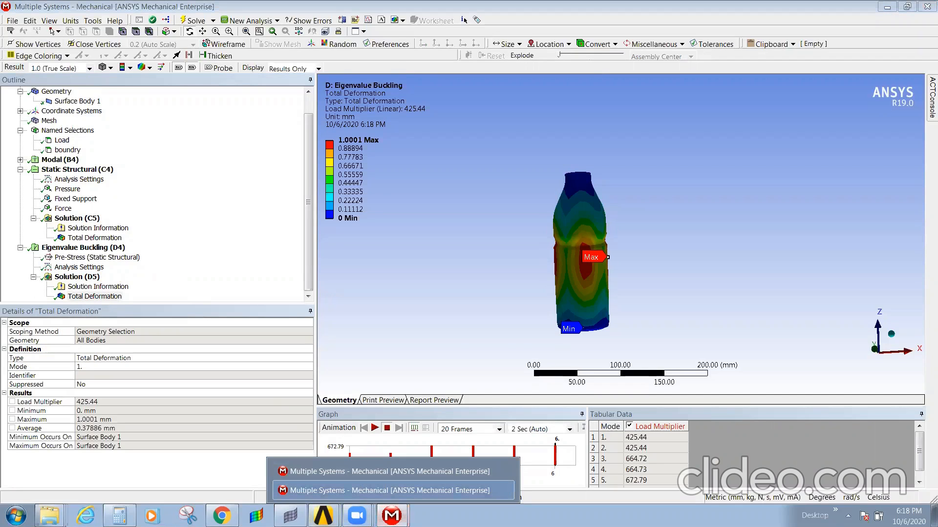
pyautogui.click(119, 515)
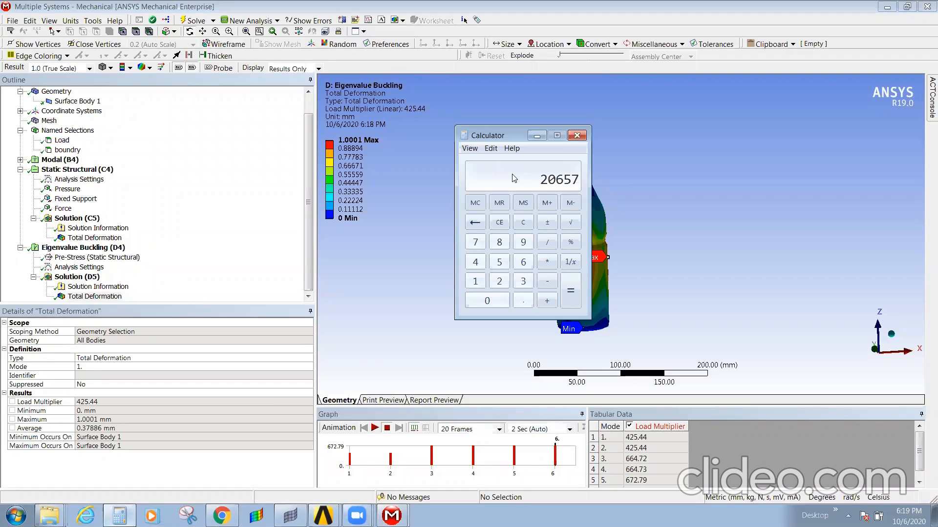
pyautogui.press('Return')
# - Display the static structural total deformation result and examine the maximum on its contour legend
pyautogui.click(98, 238)
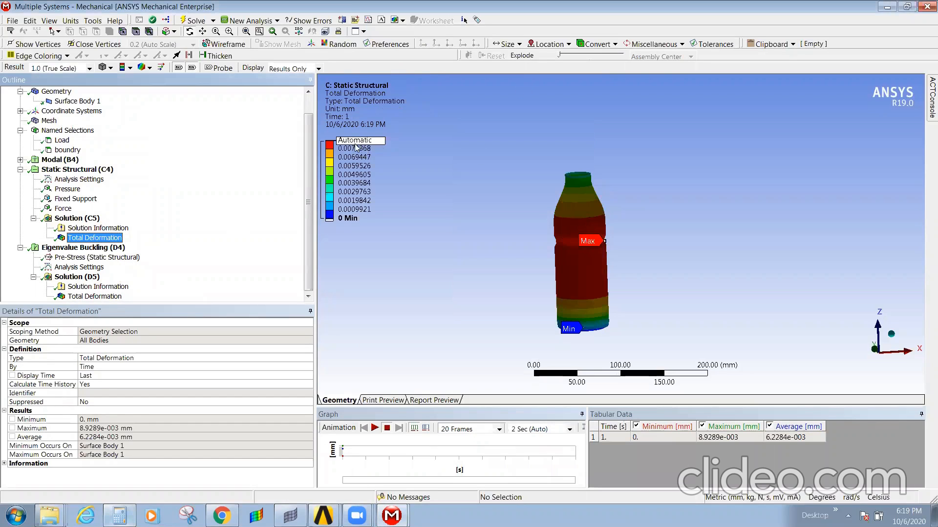
pyautogui.click(372, 149)
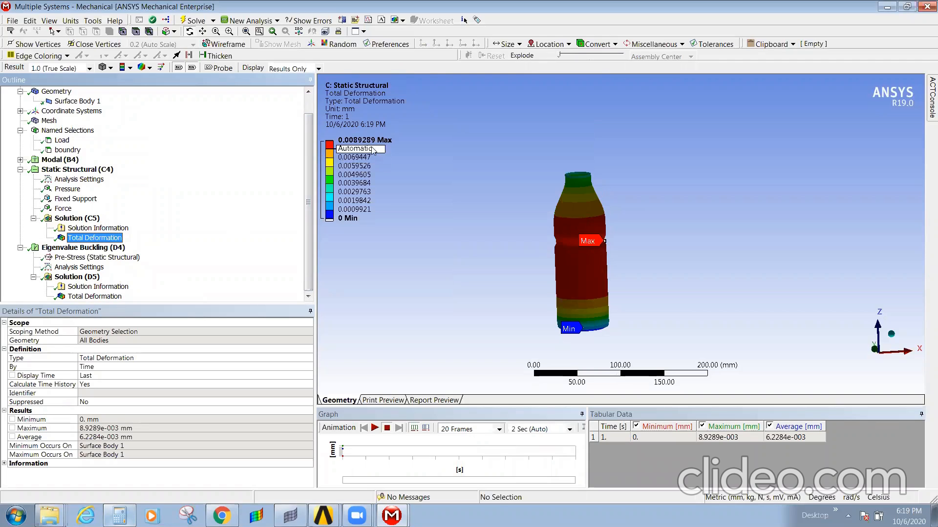